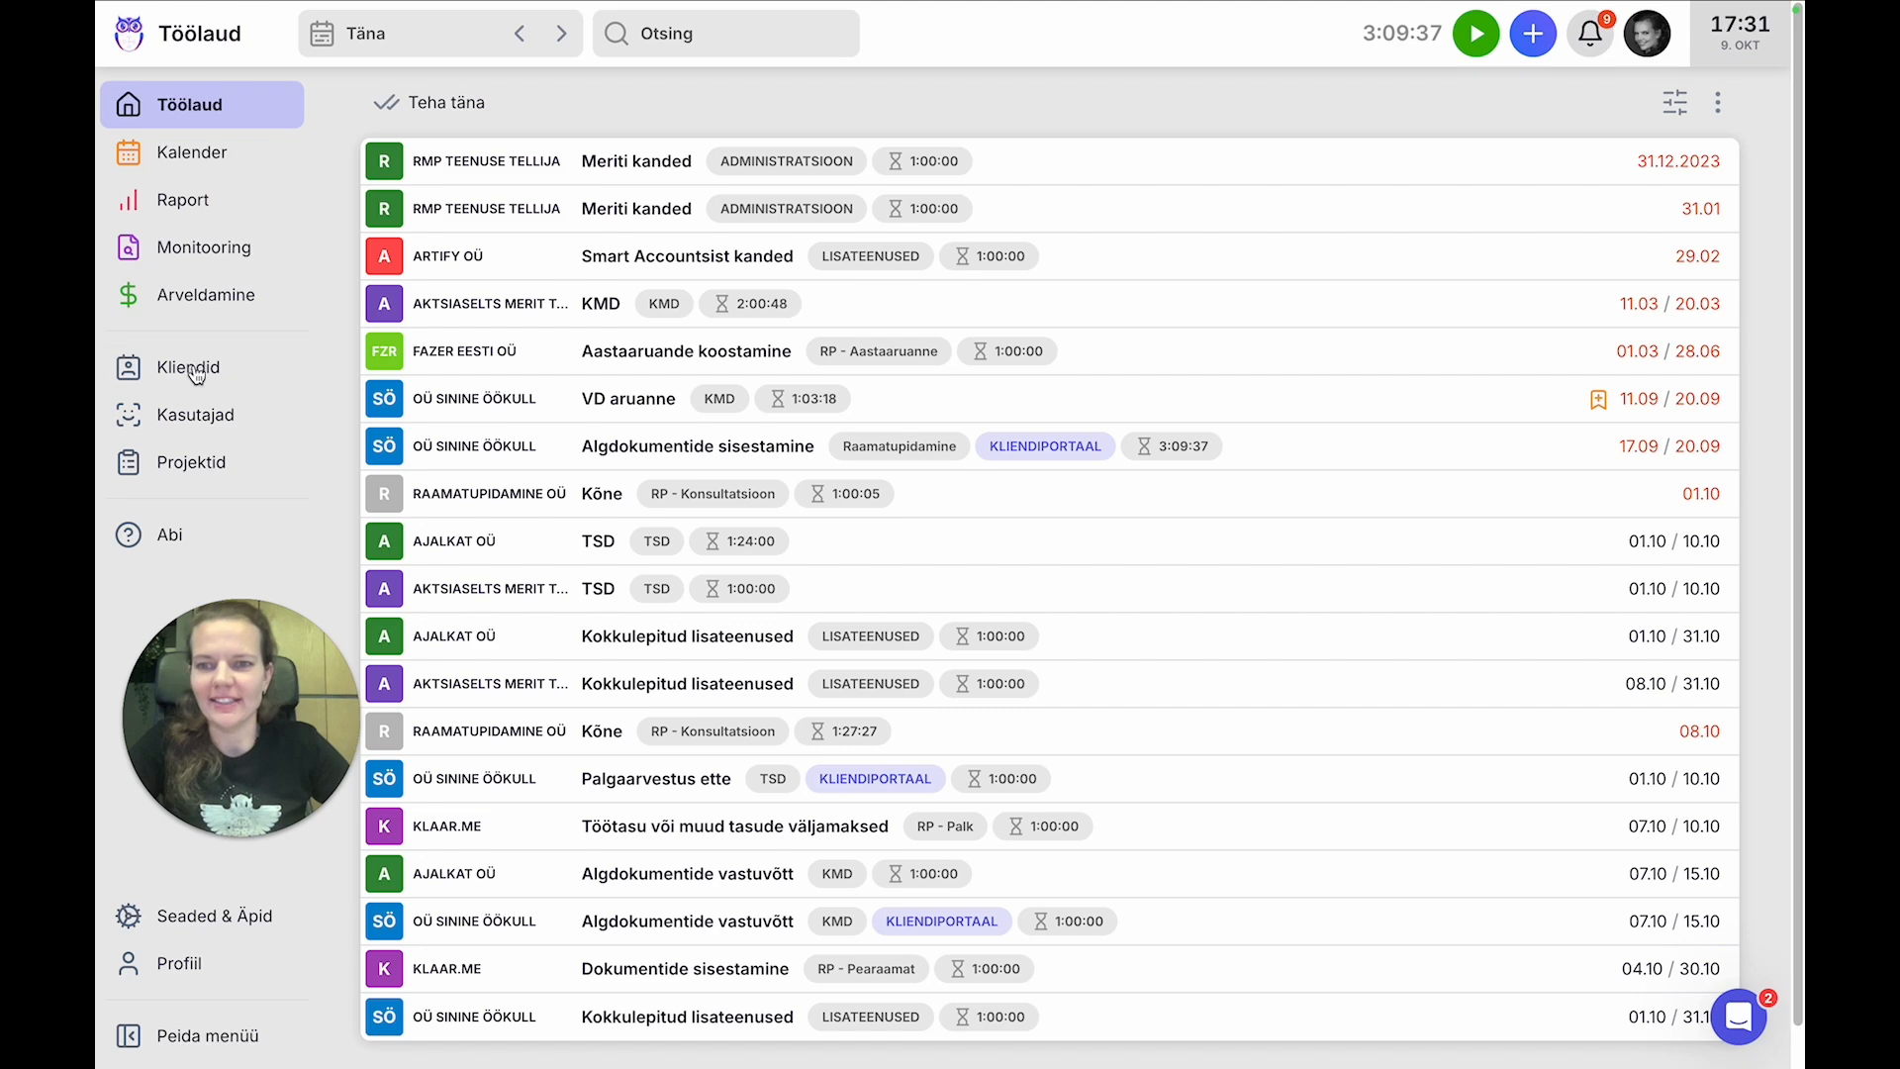
- Start adding a new client from the client list and set its country to Denmark
click(194, 369)
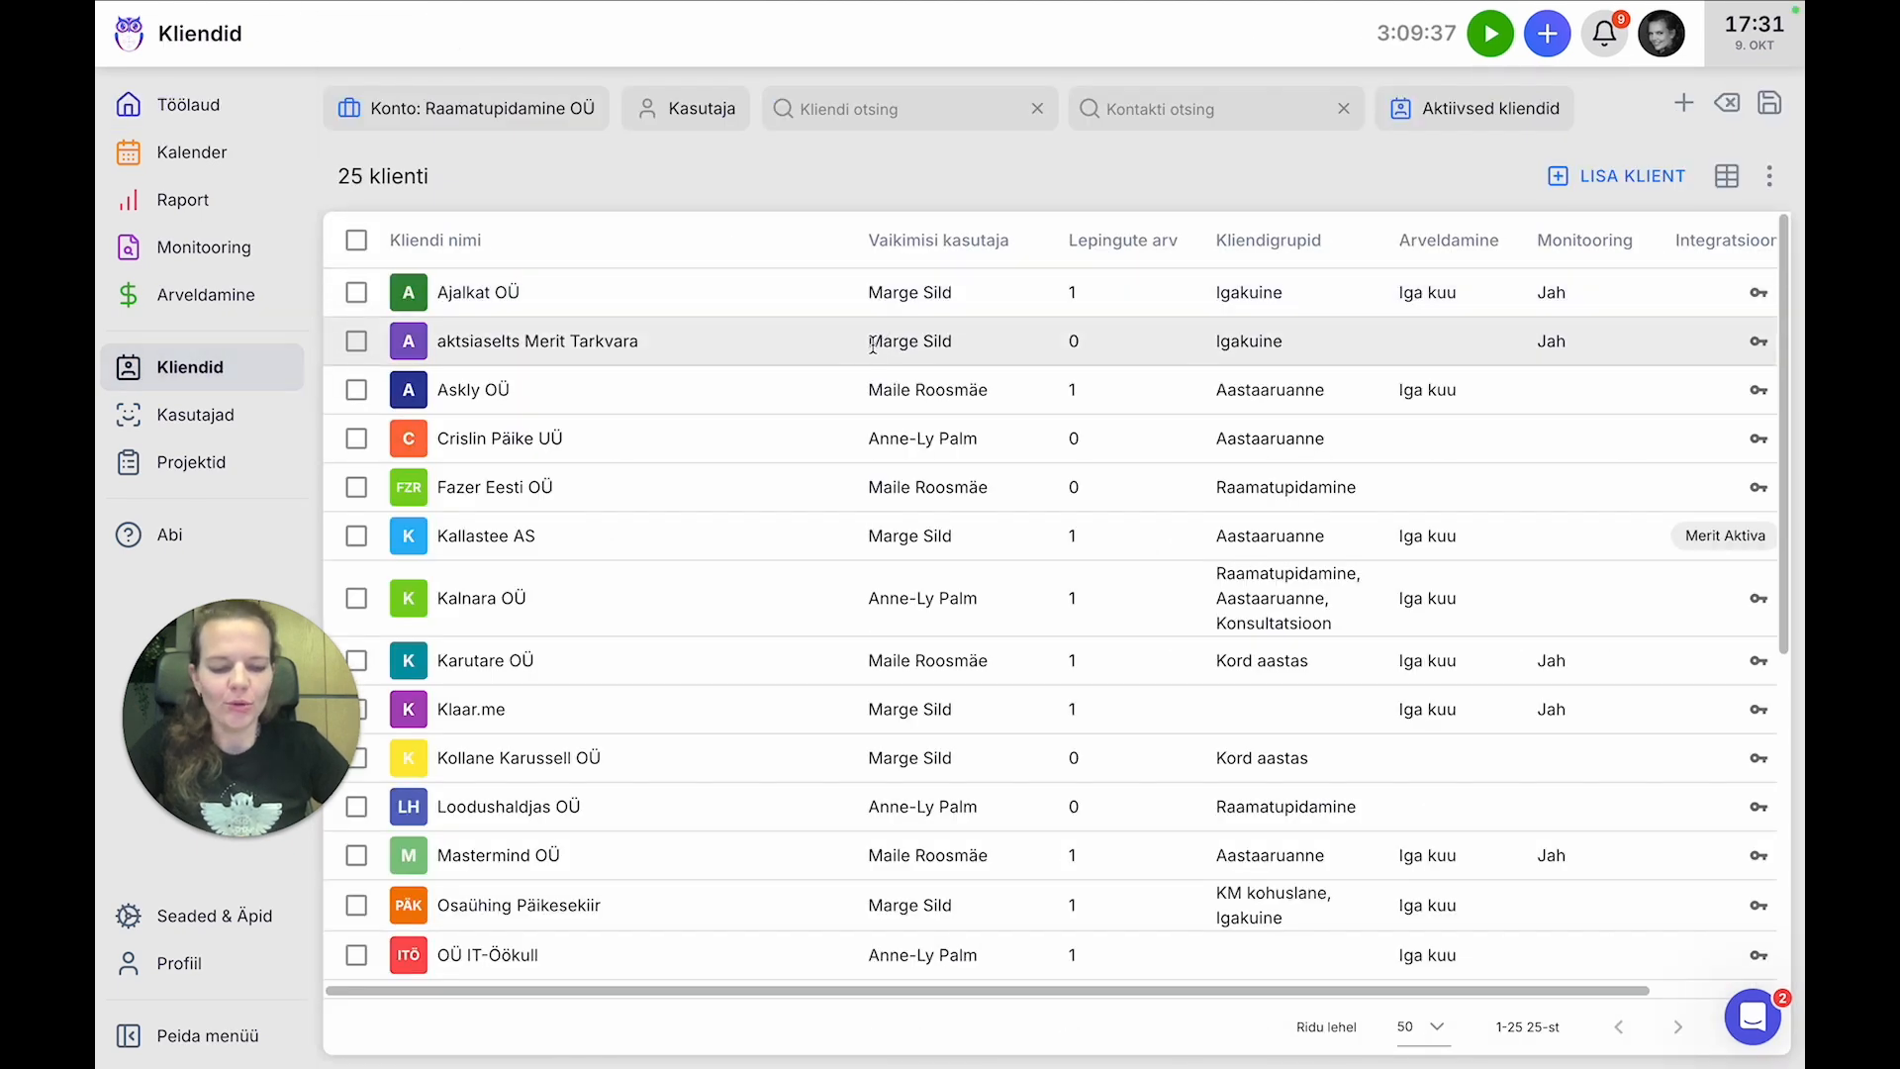
click(1627, 178)
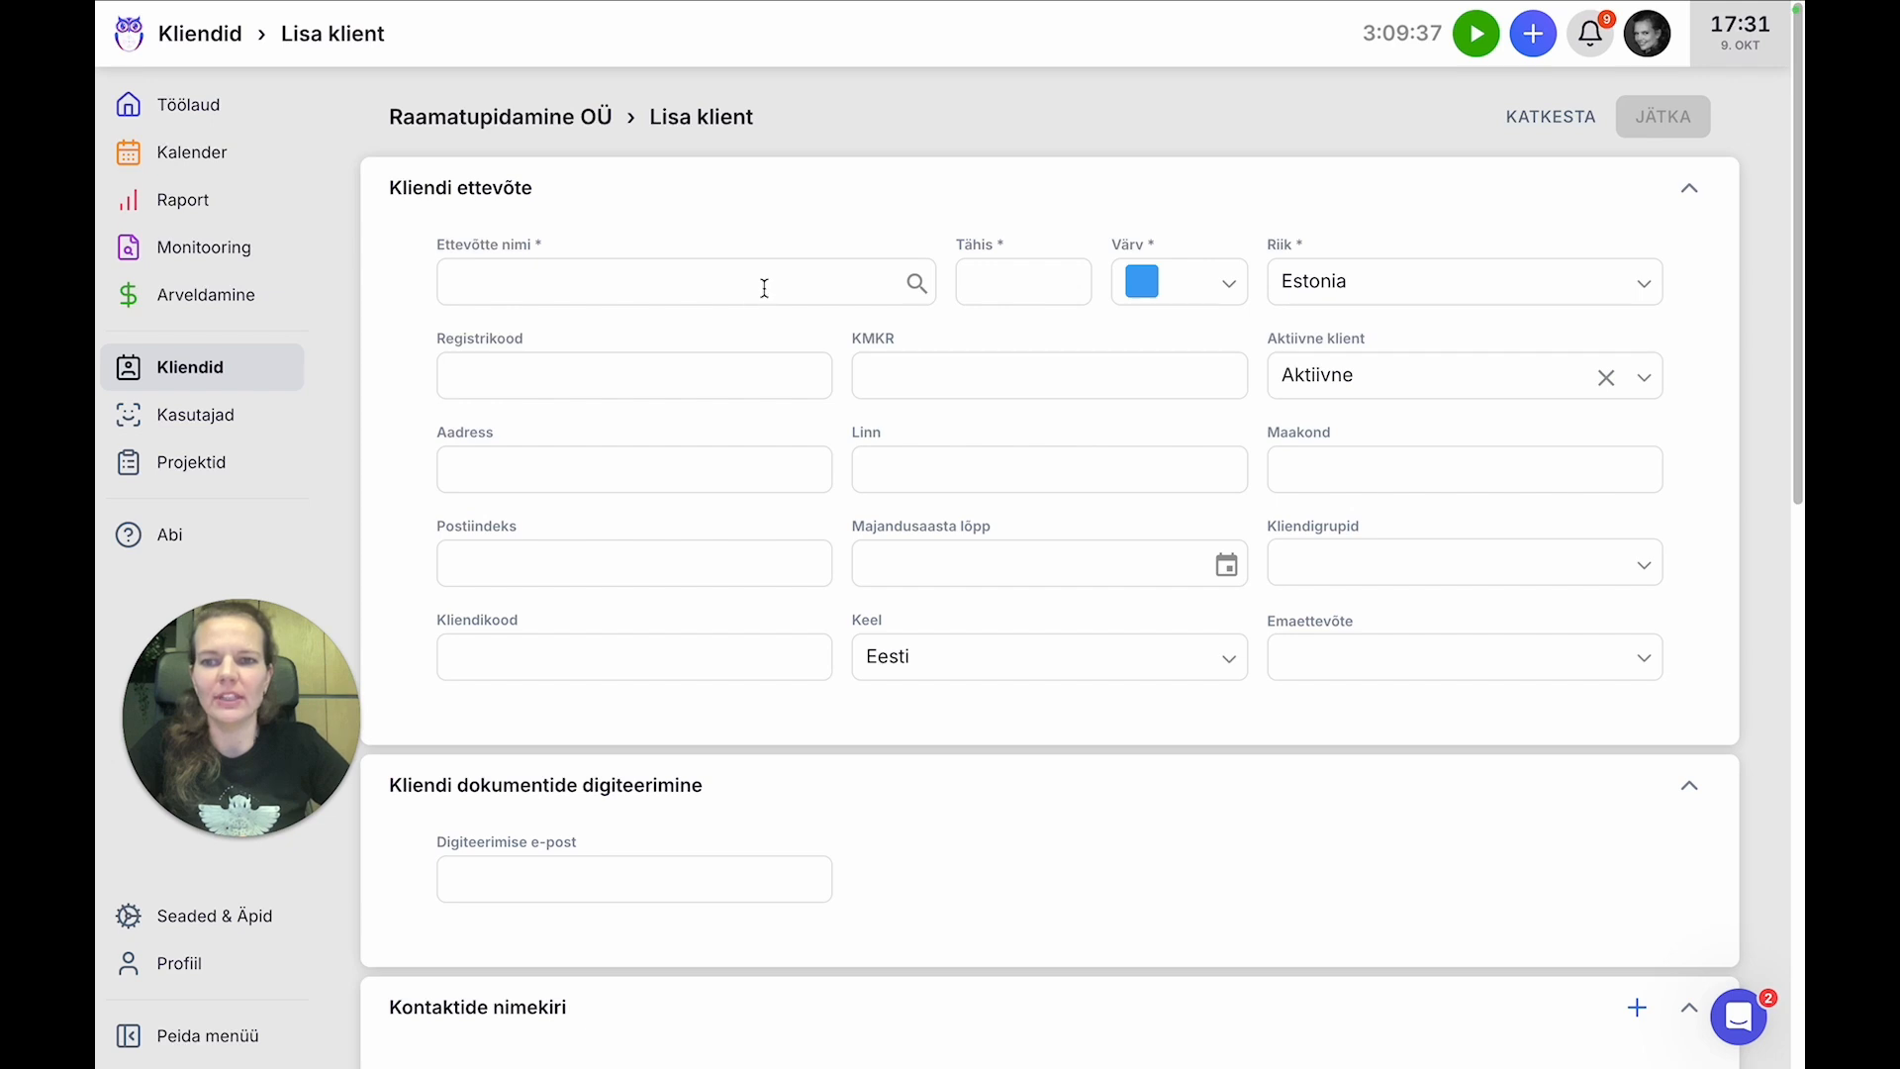
click(1421, 292)
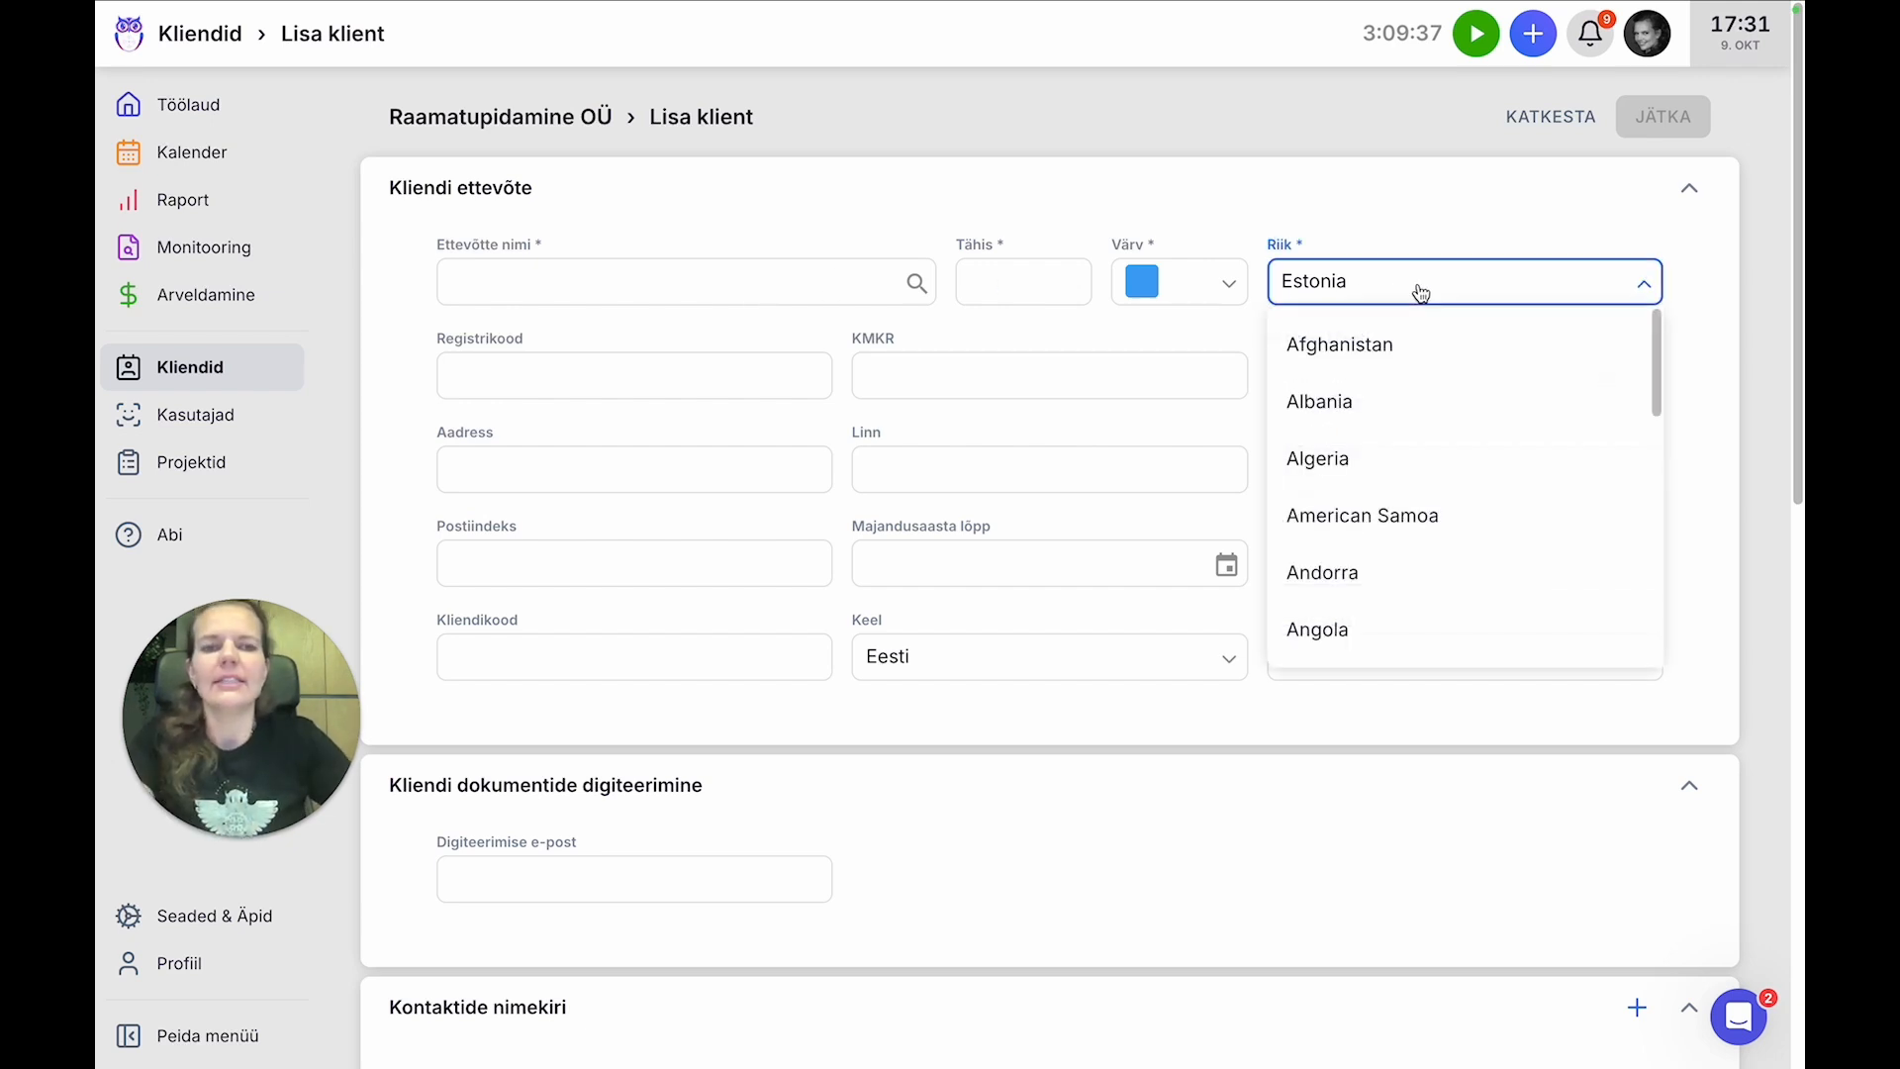
scroll(1482, 451, down, 6)
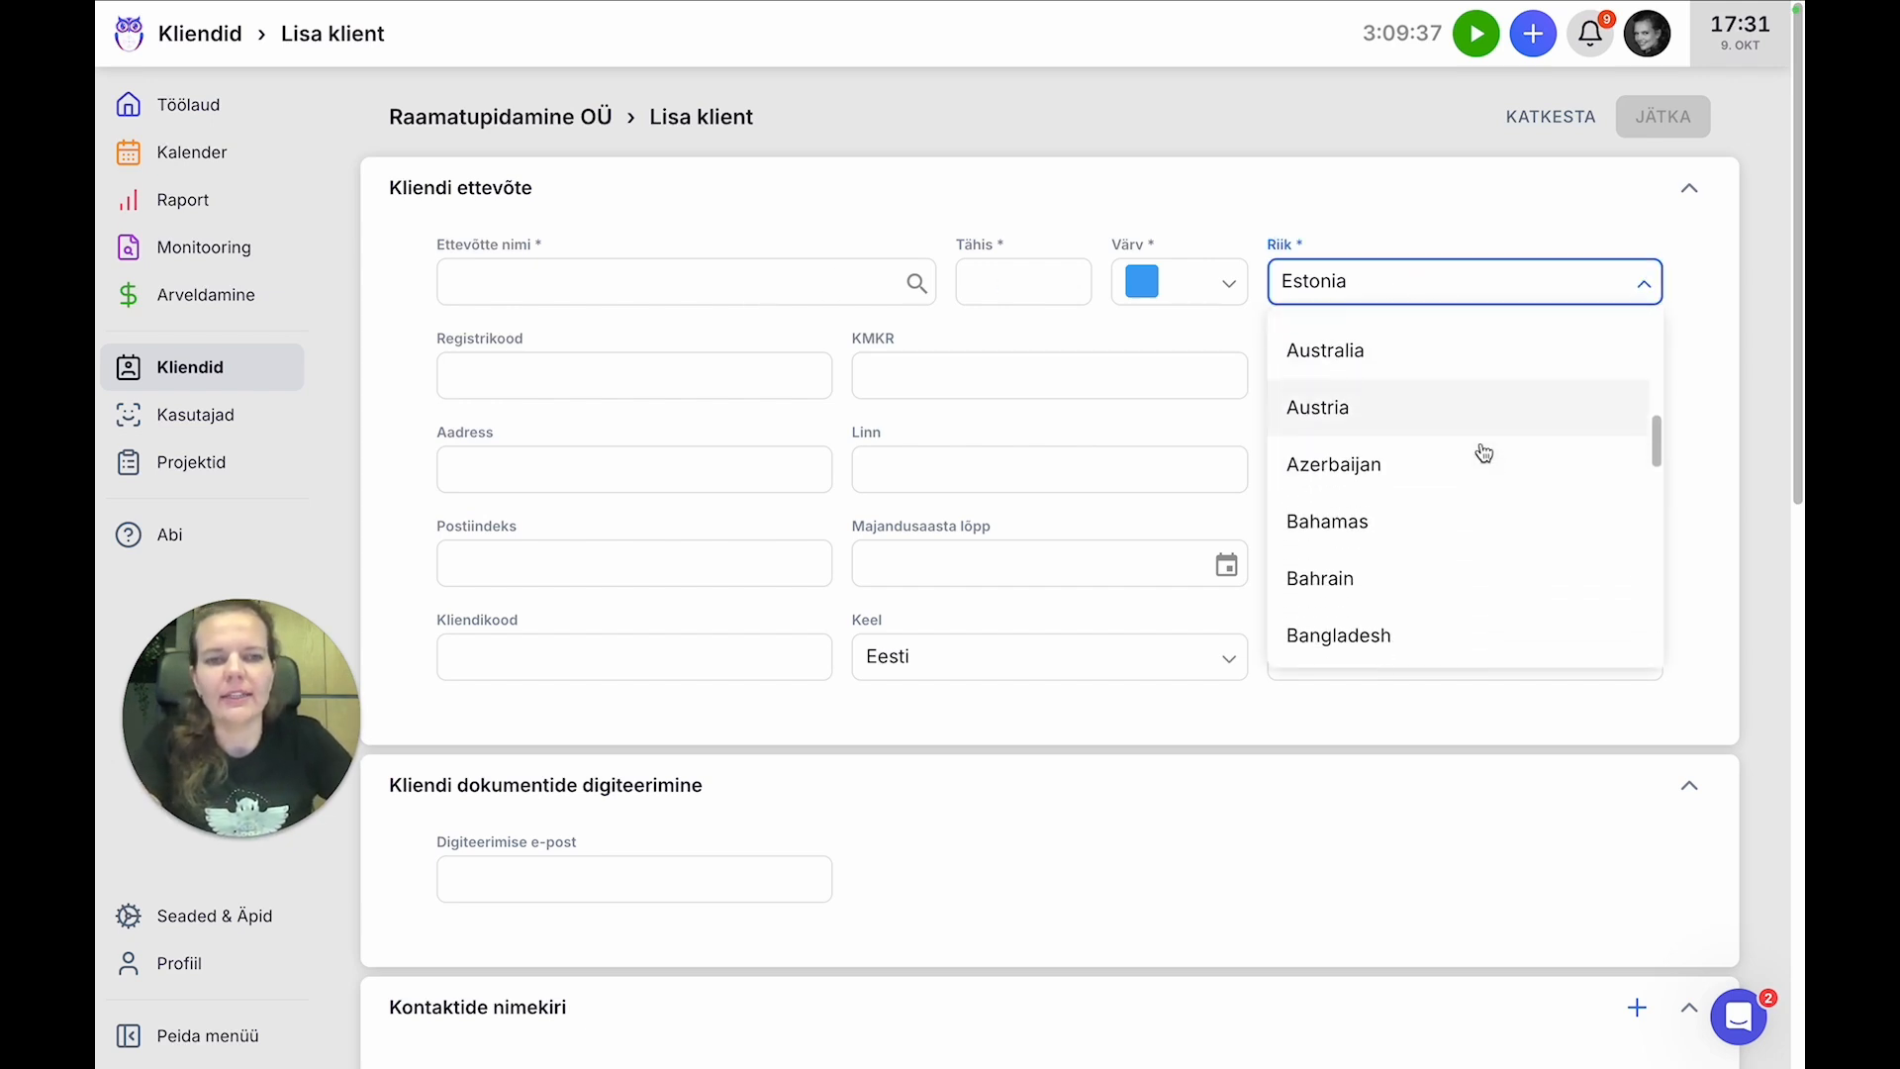
scroll(1483, 452, down, 7)
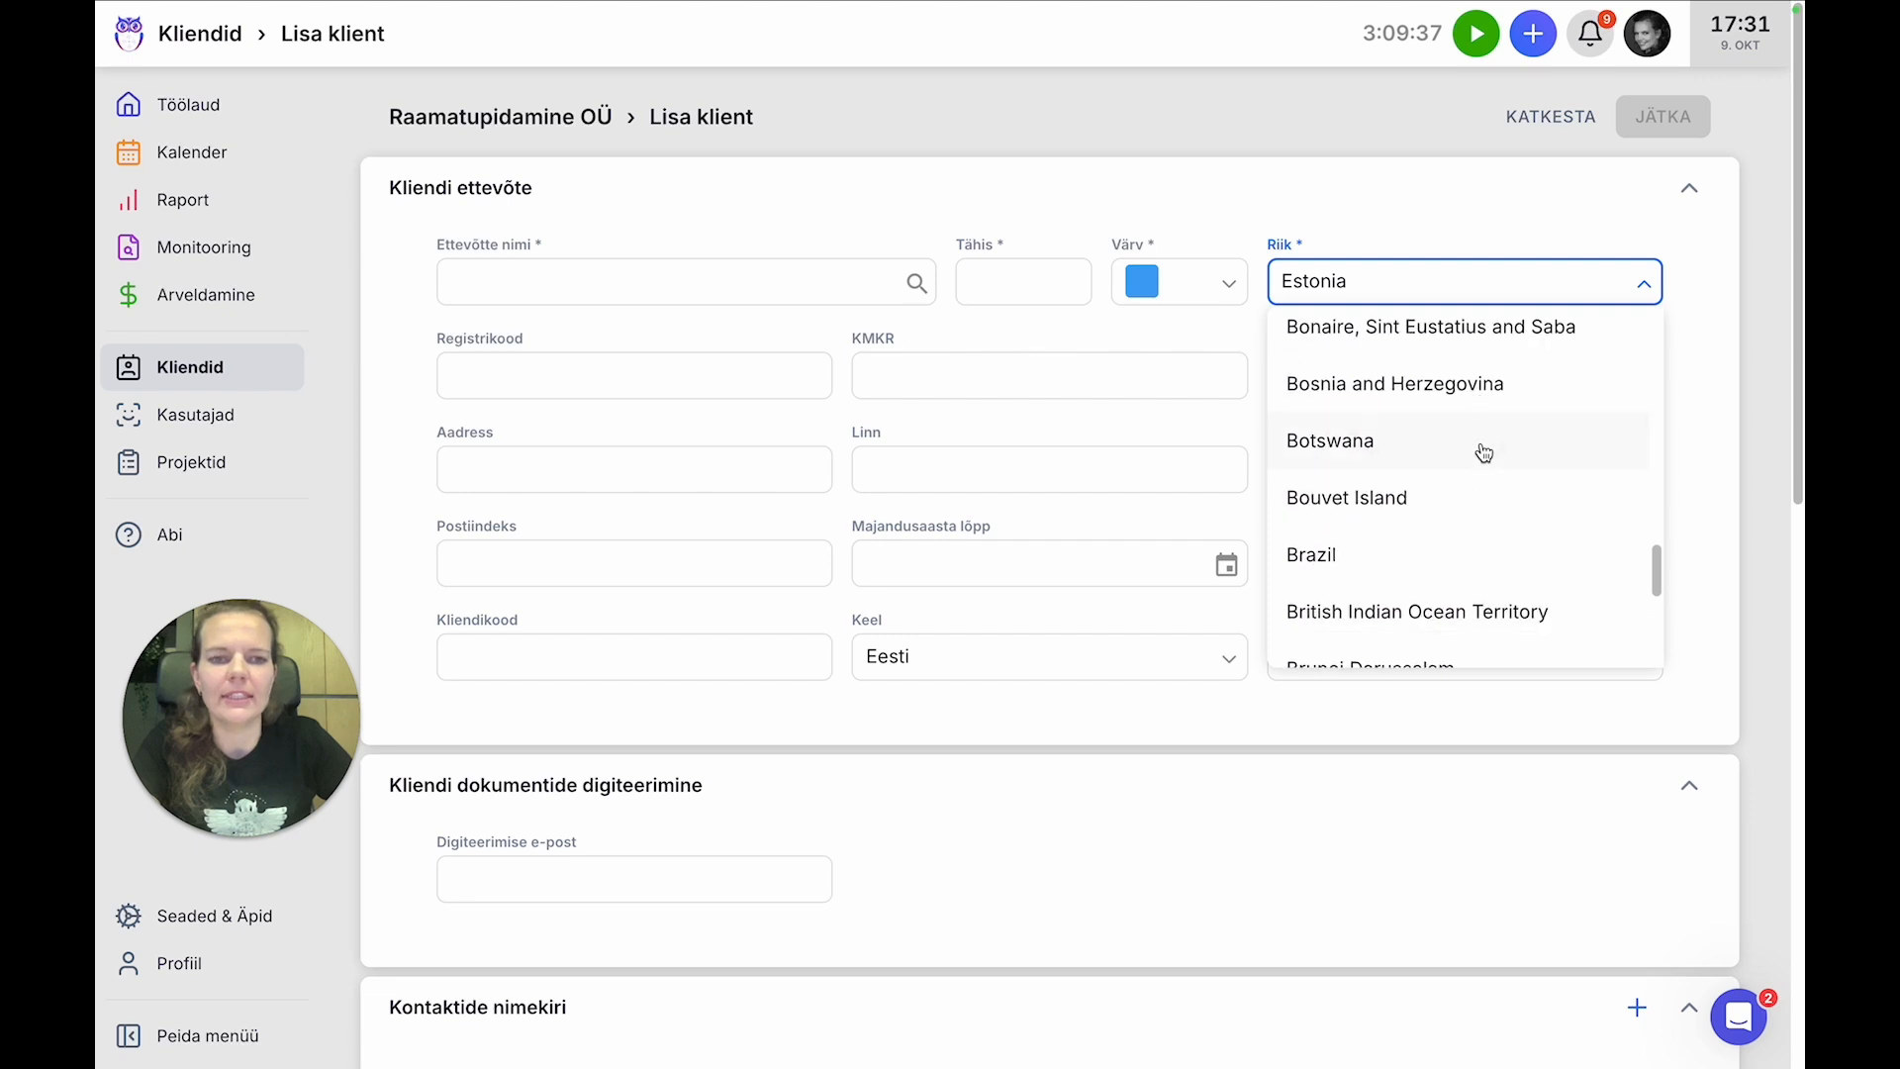
scroll(1483, 452, down, 3)
key(d)
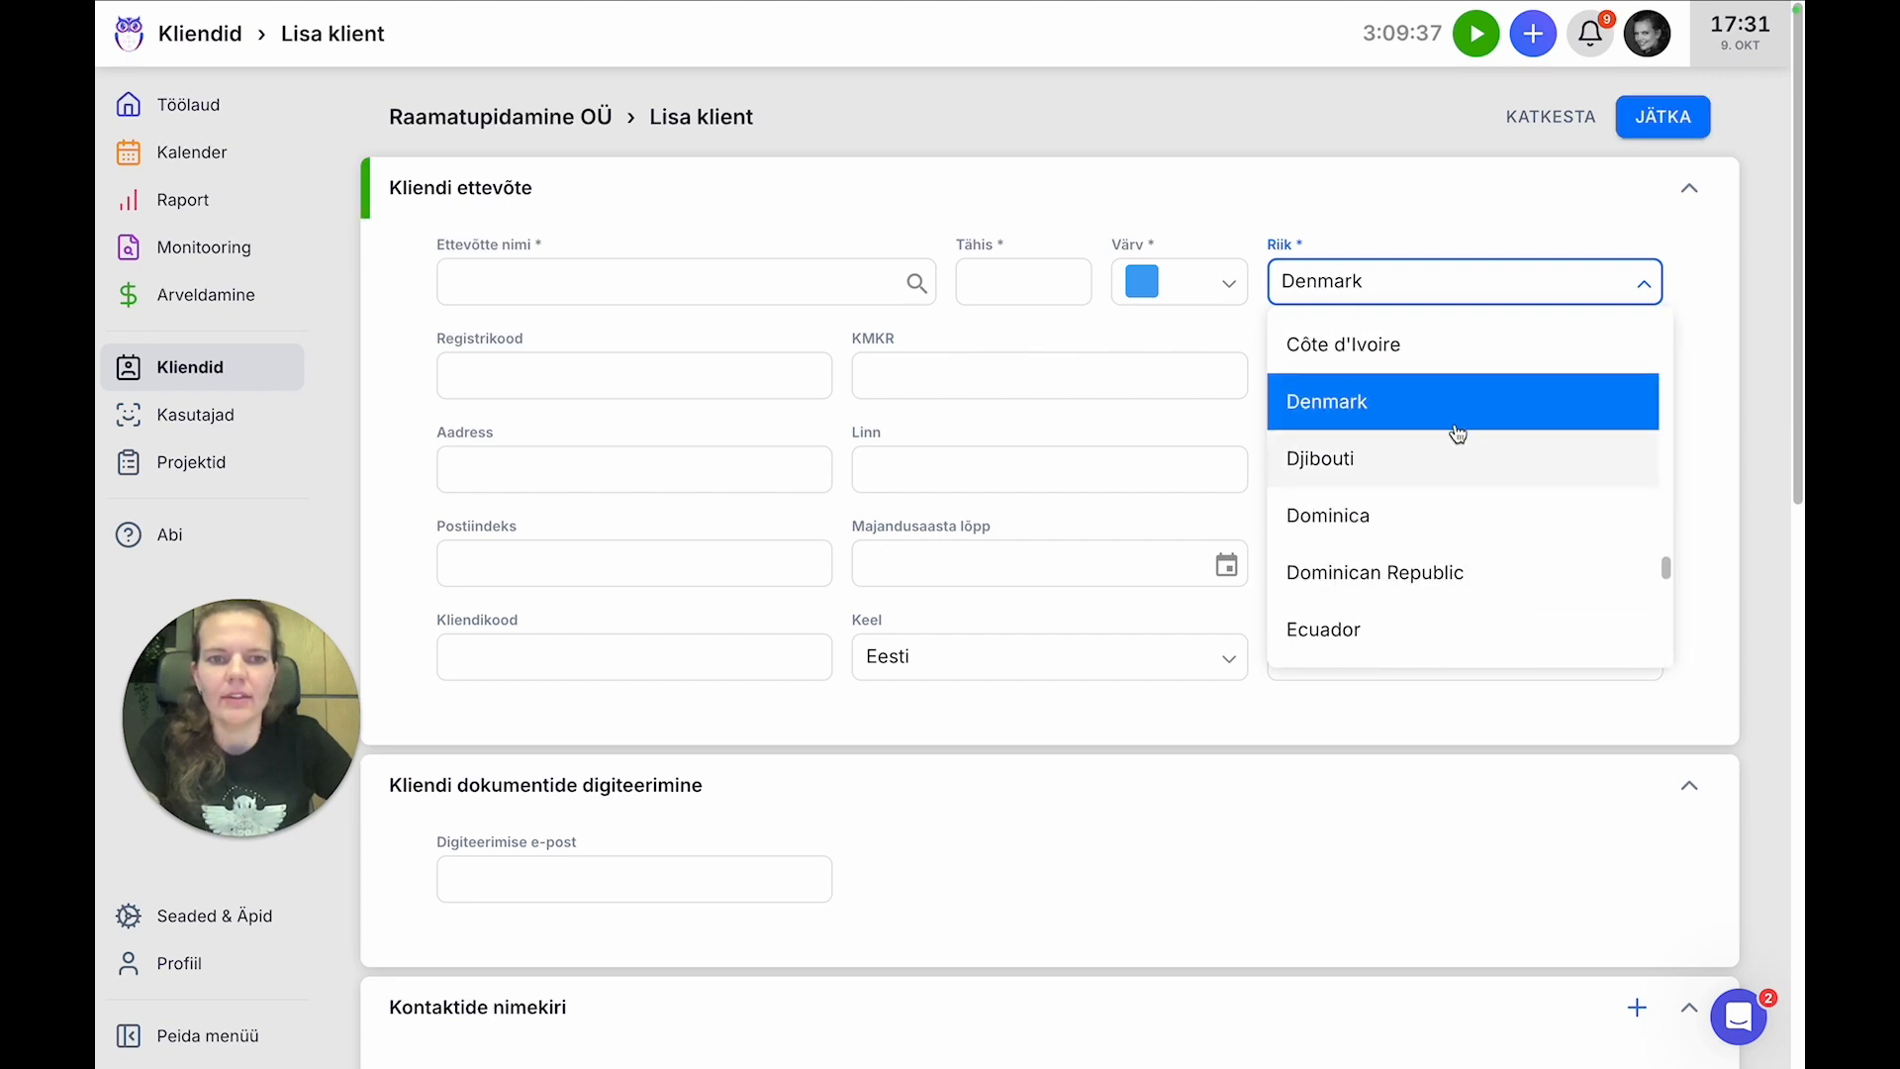
click(1453, 410)
- Look up Lego as the company name, fill in the details from LEGO SYSTEM A/S, and leave the client form without saving
click(687, 281)
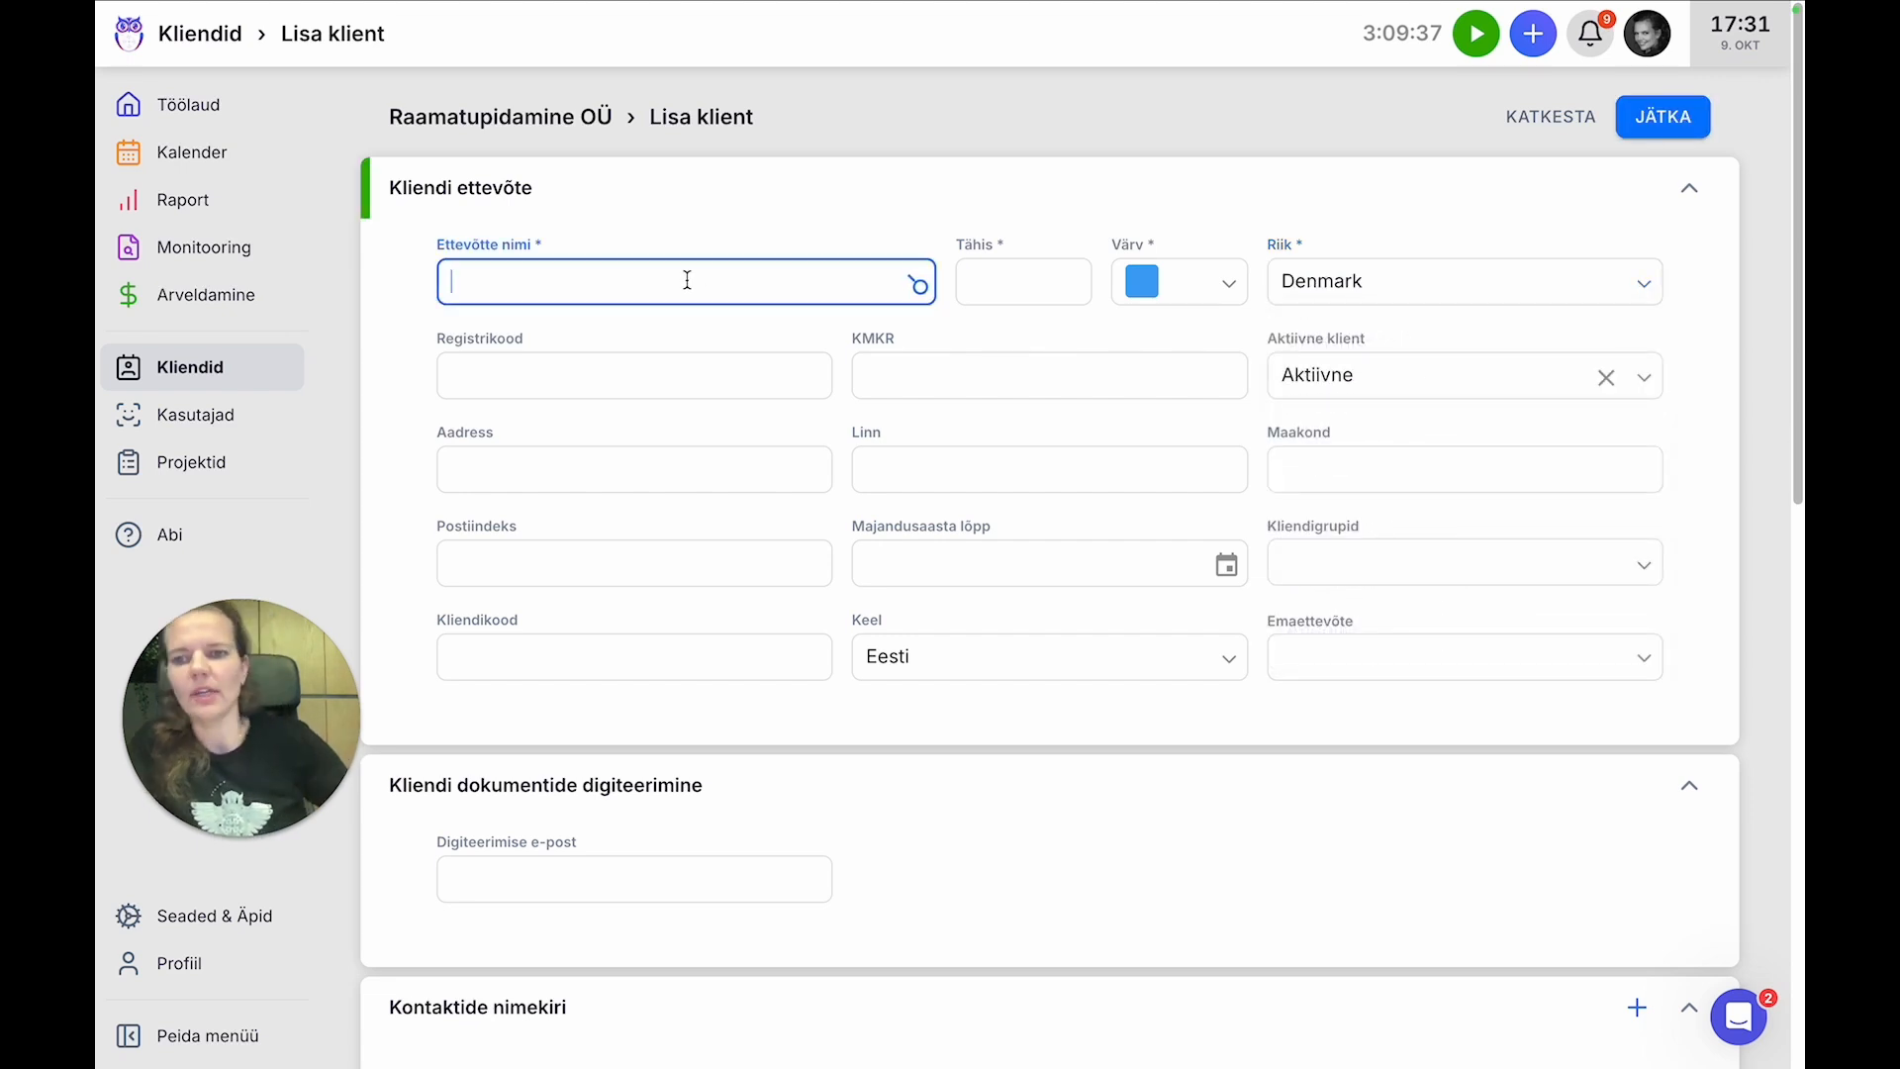
text(Lego)
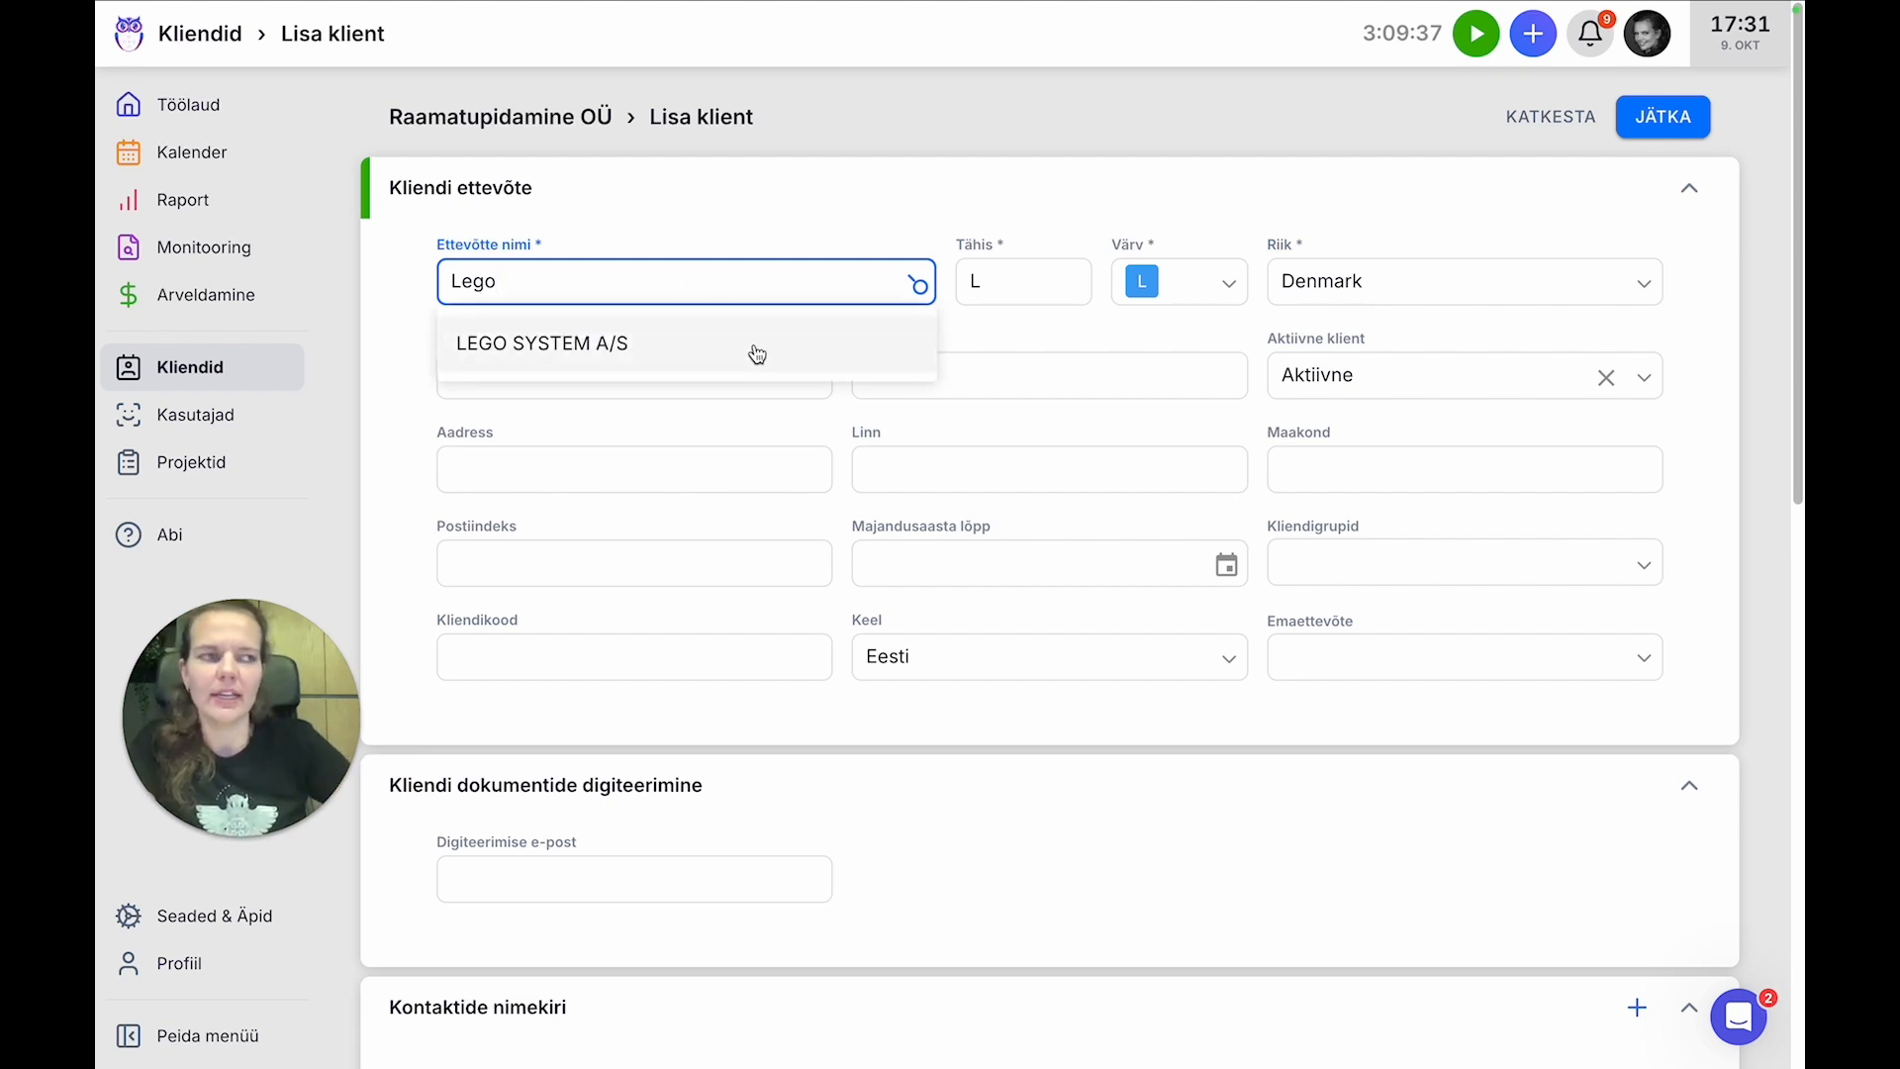
scroll(743, 354, down, 1)
click(743, 351)
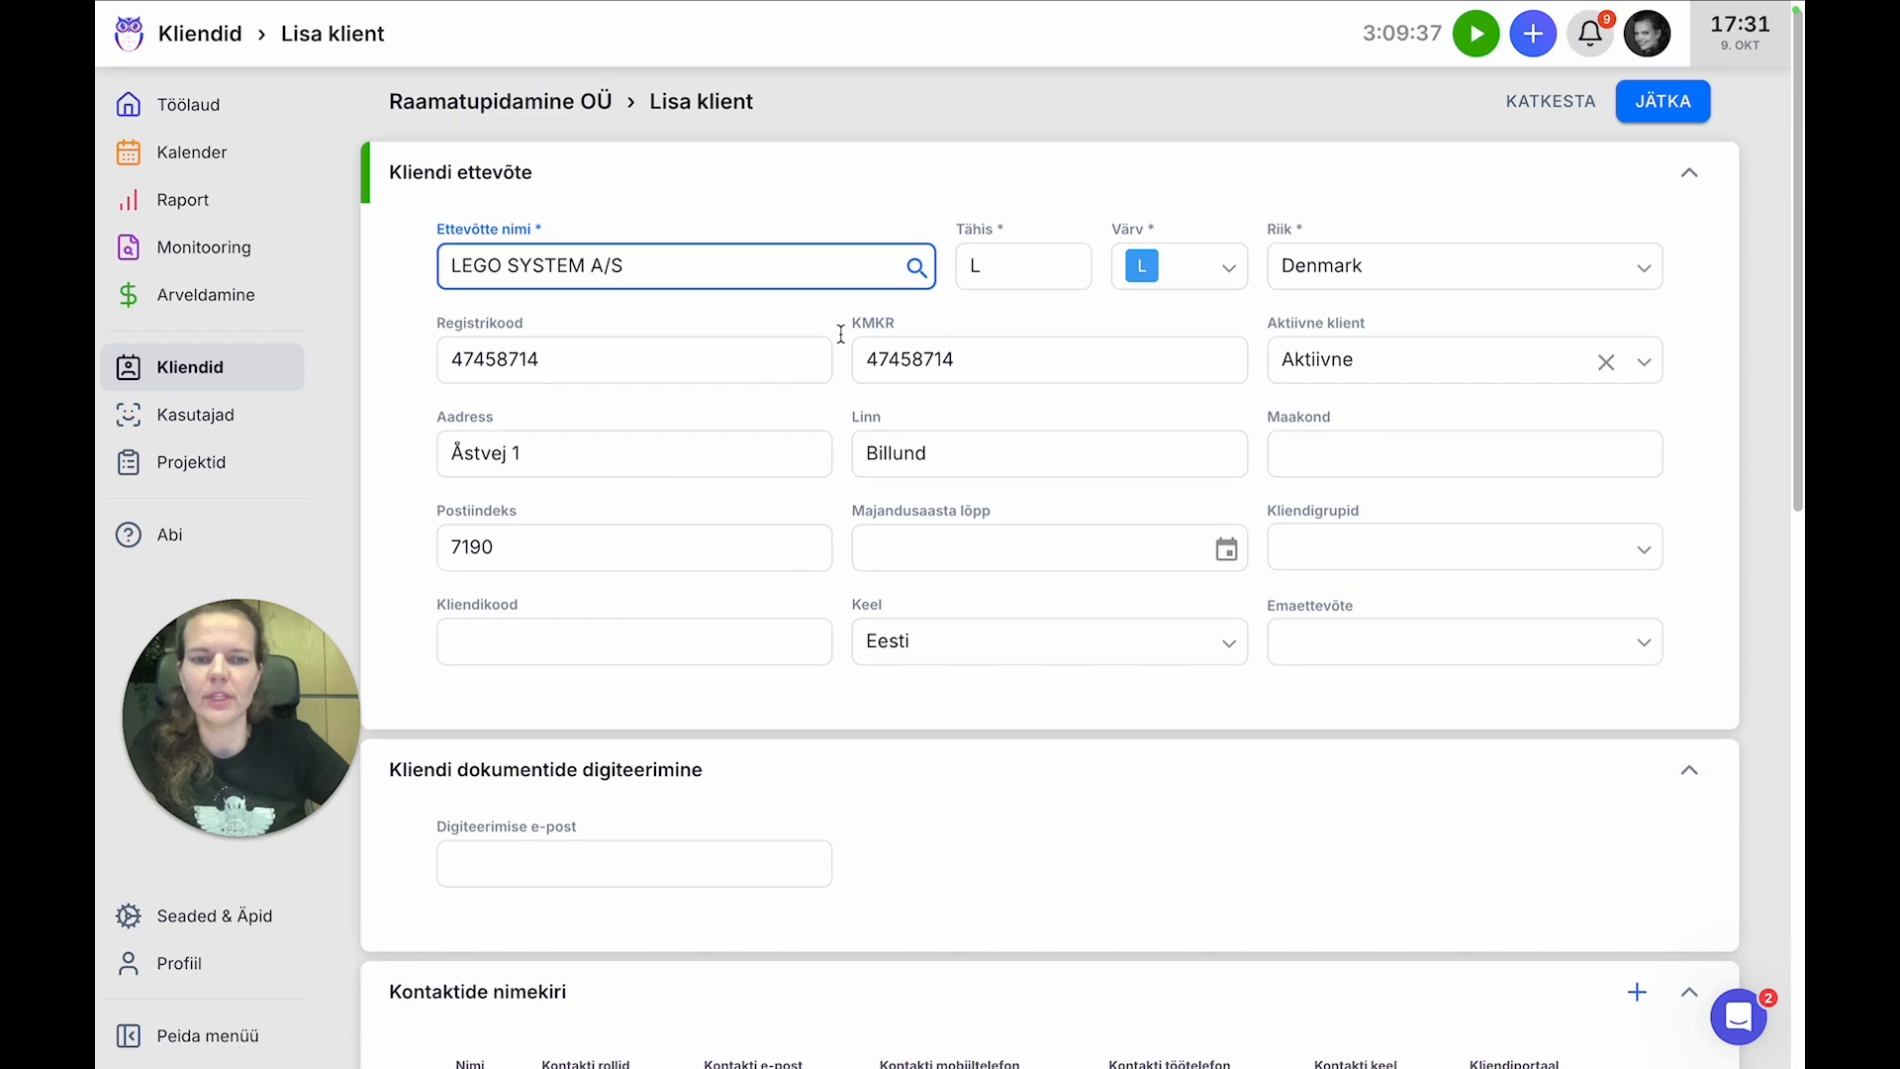
scroll(1038, 368, up, 1)
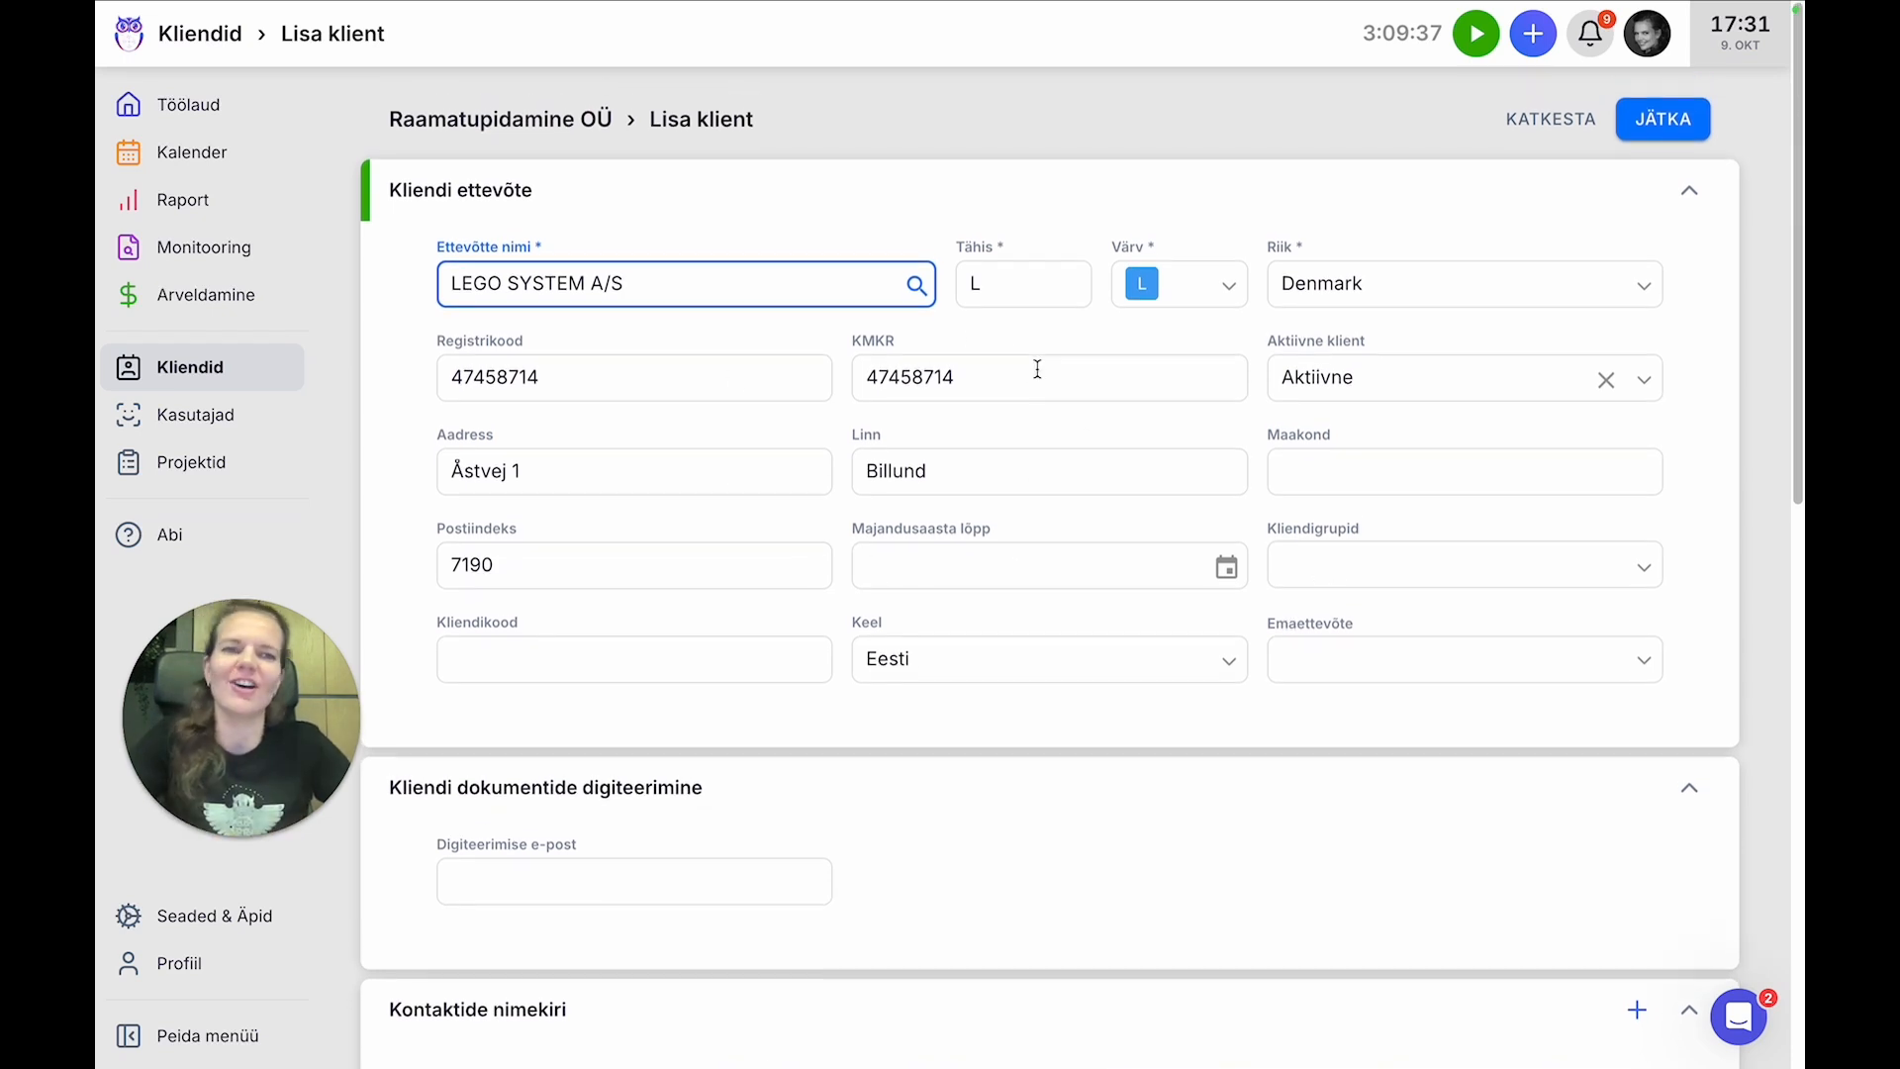
click(218, 372)
click(1173, 608)
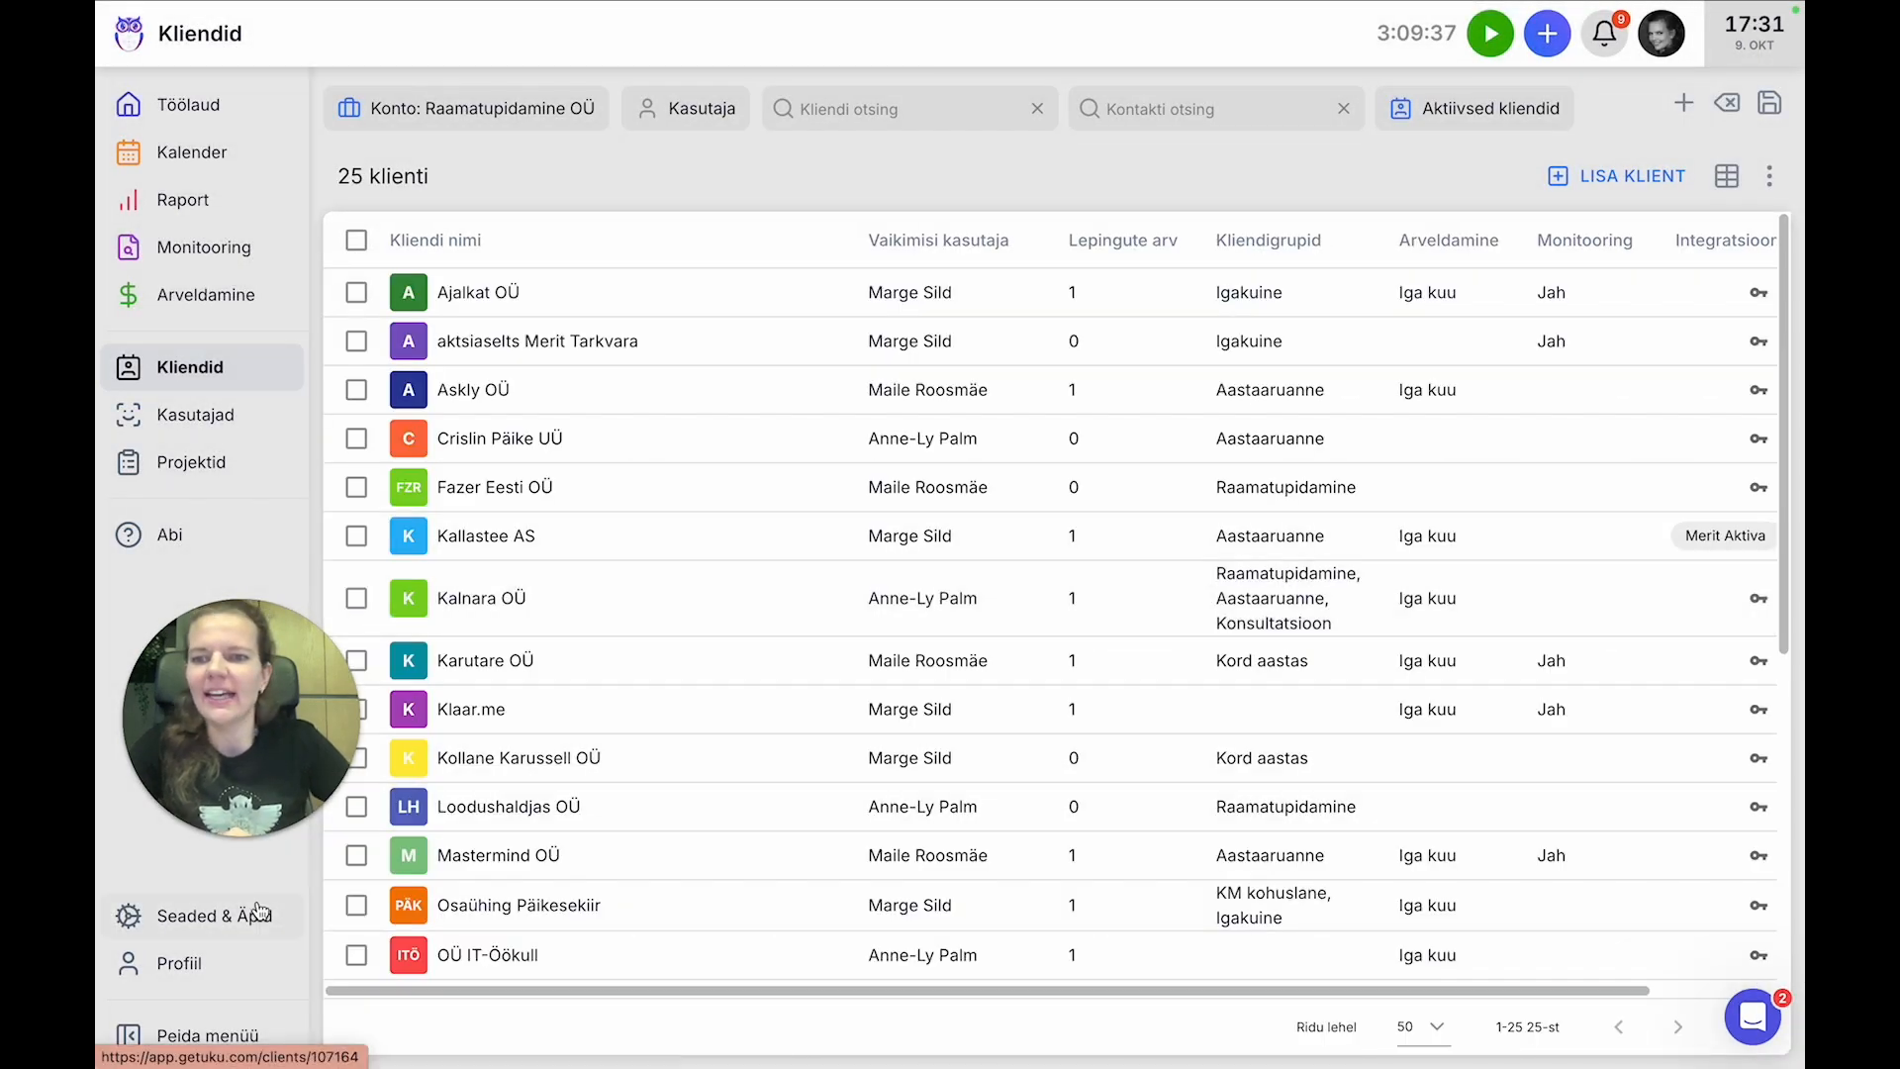
- Examine the available apps and accounting integrations in Seaded & Äpid
click(213, 916)
scroll(1512, 784, down, 10)
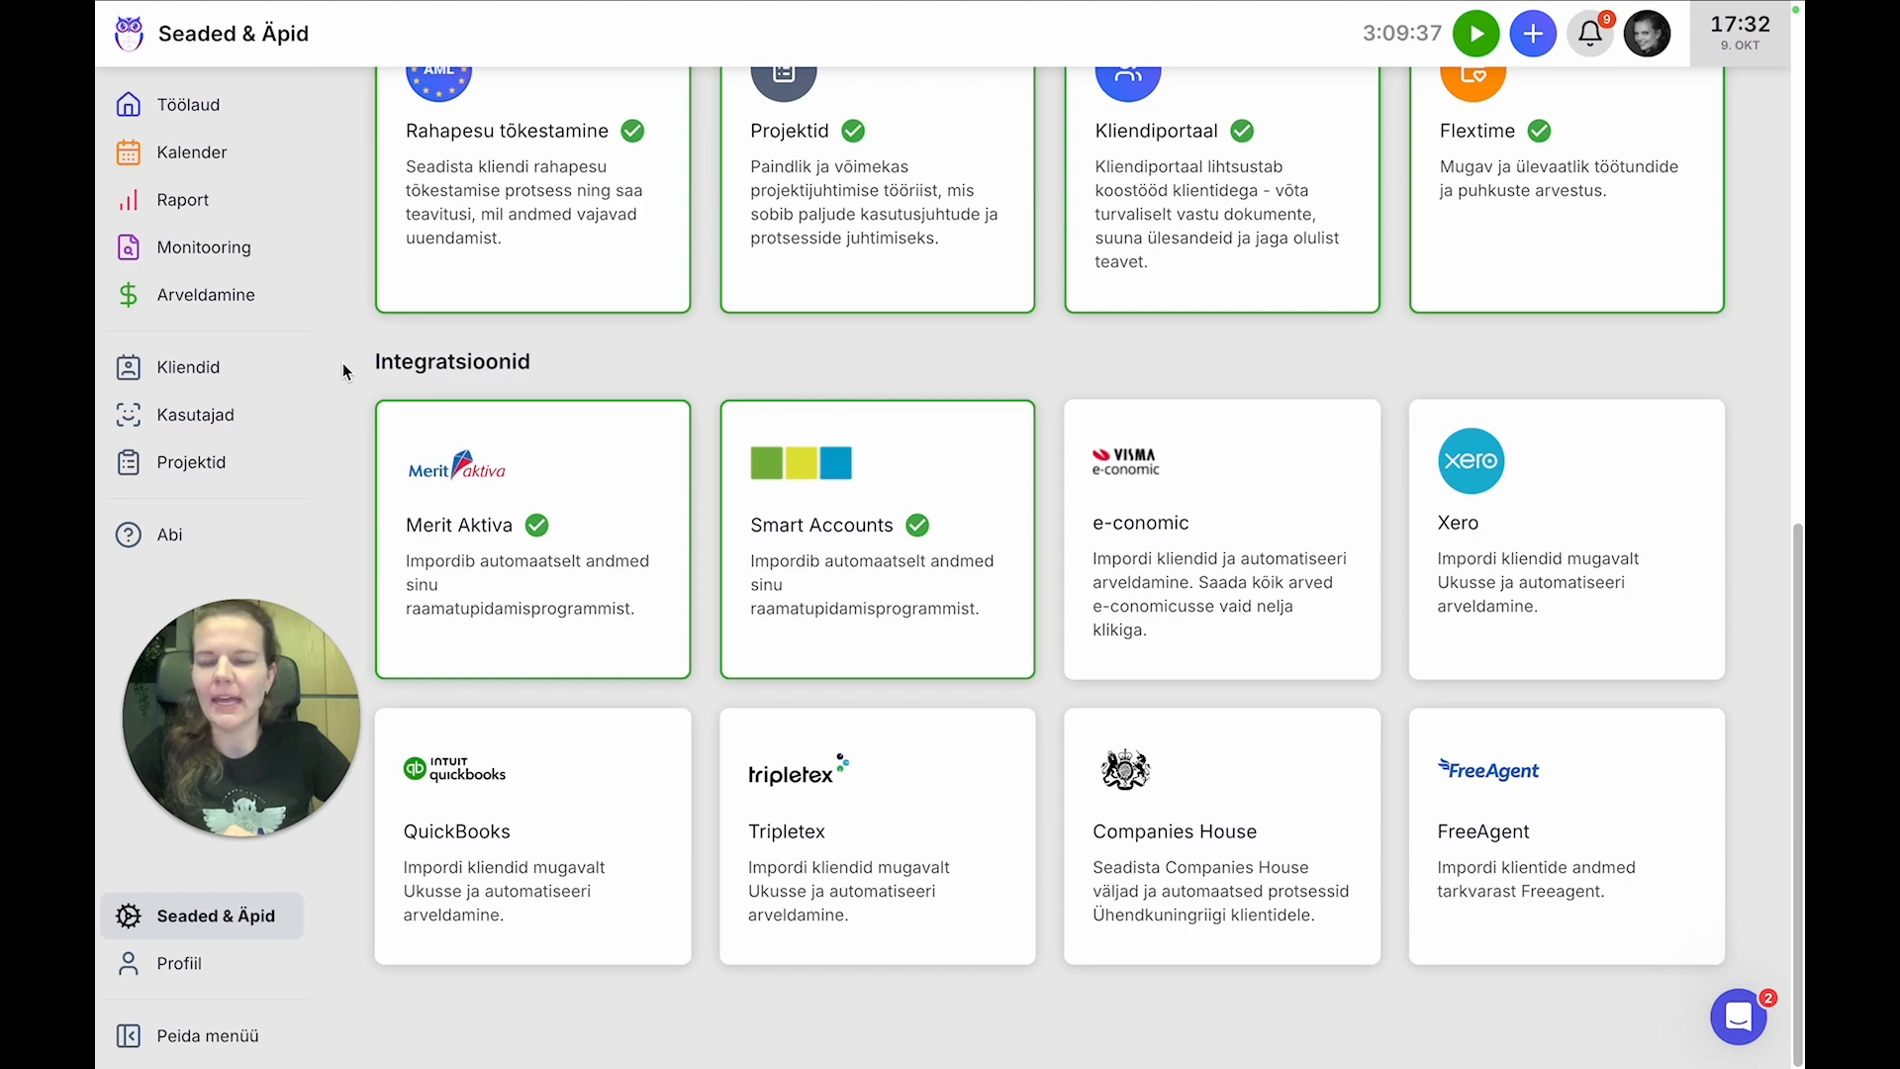
scroll(346, 381, up, 5)
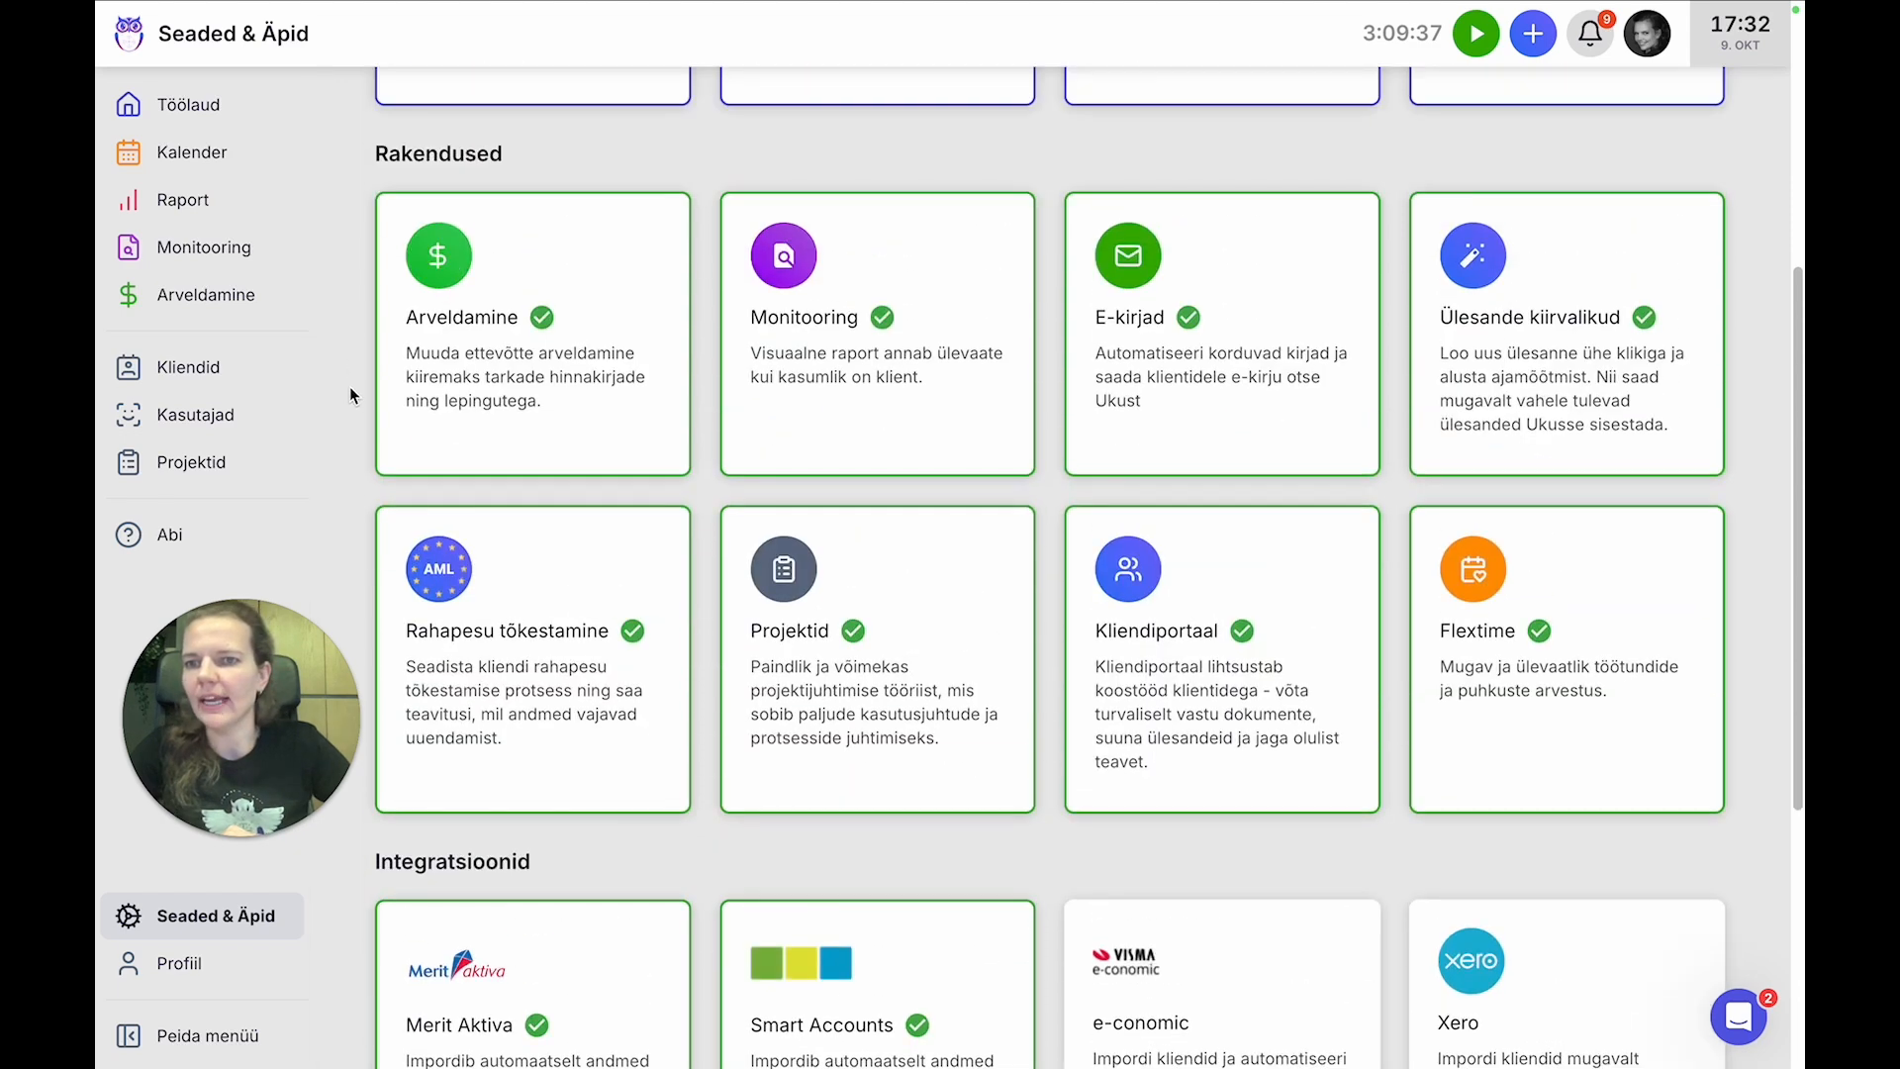
scroll(348, 386, up, 5)
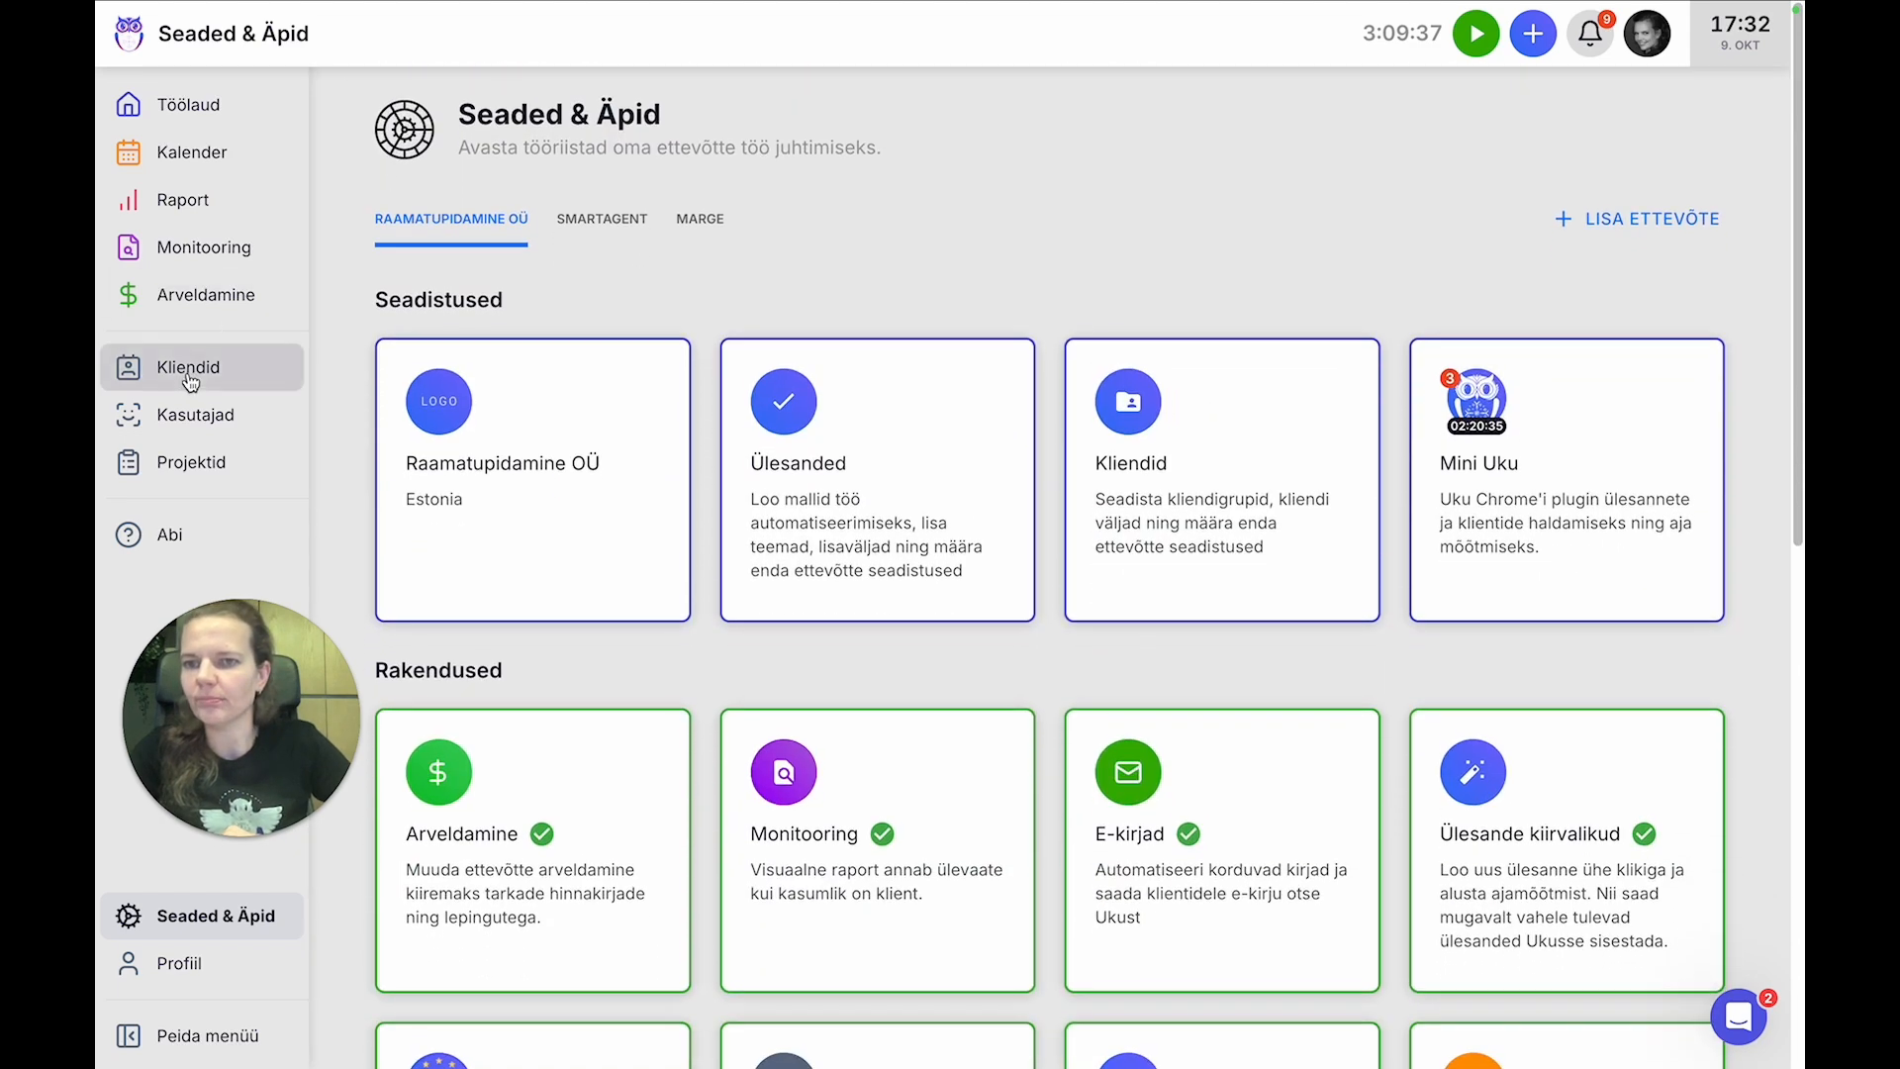
- Open the client OÜ SININE ÖÖKULL and examine its tasks, contacts and client portal details
click(189, 378)
scroll(661, 568, down, 3)
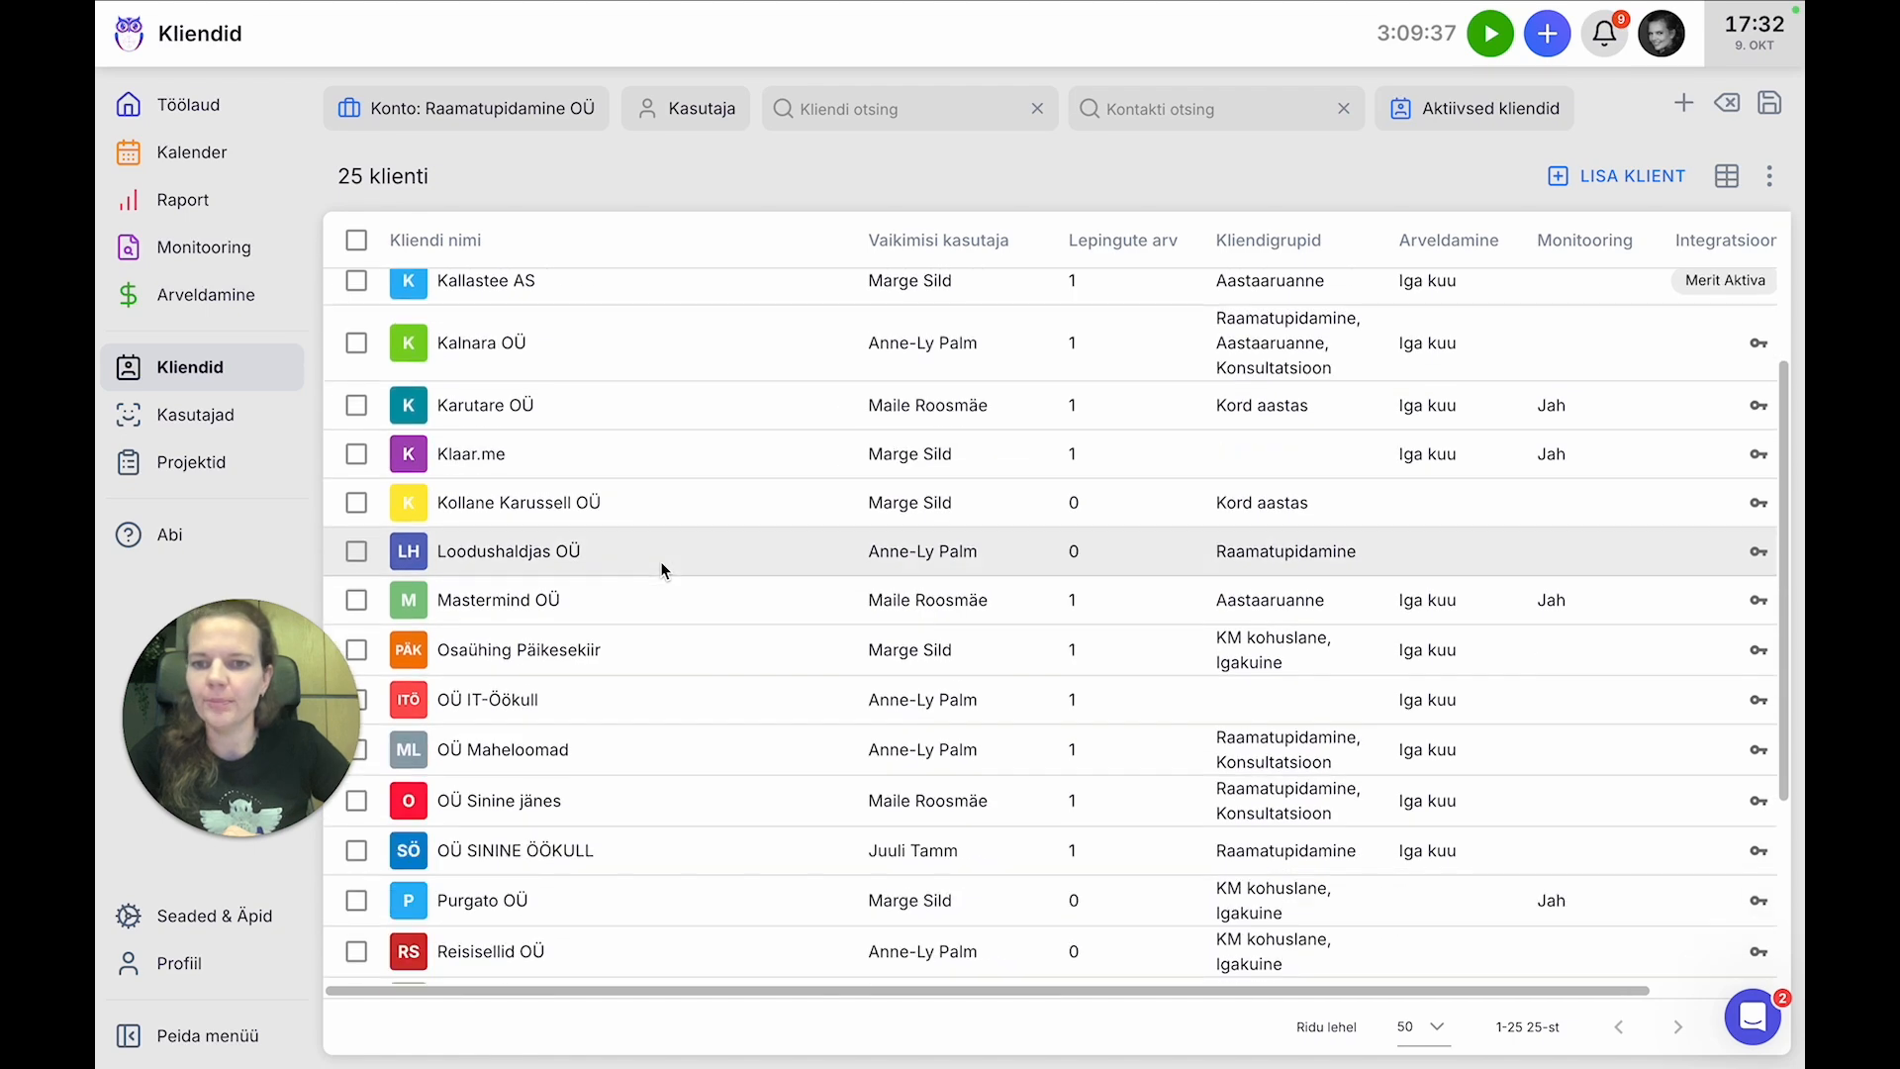
click(477, 851)
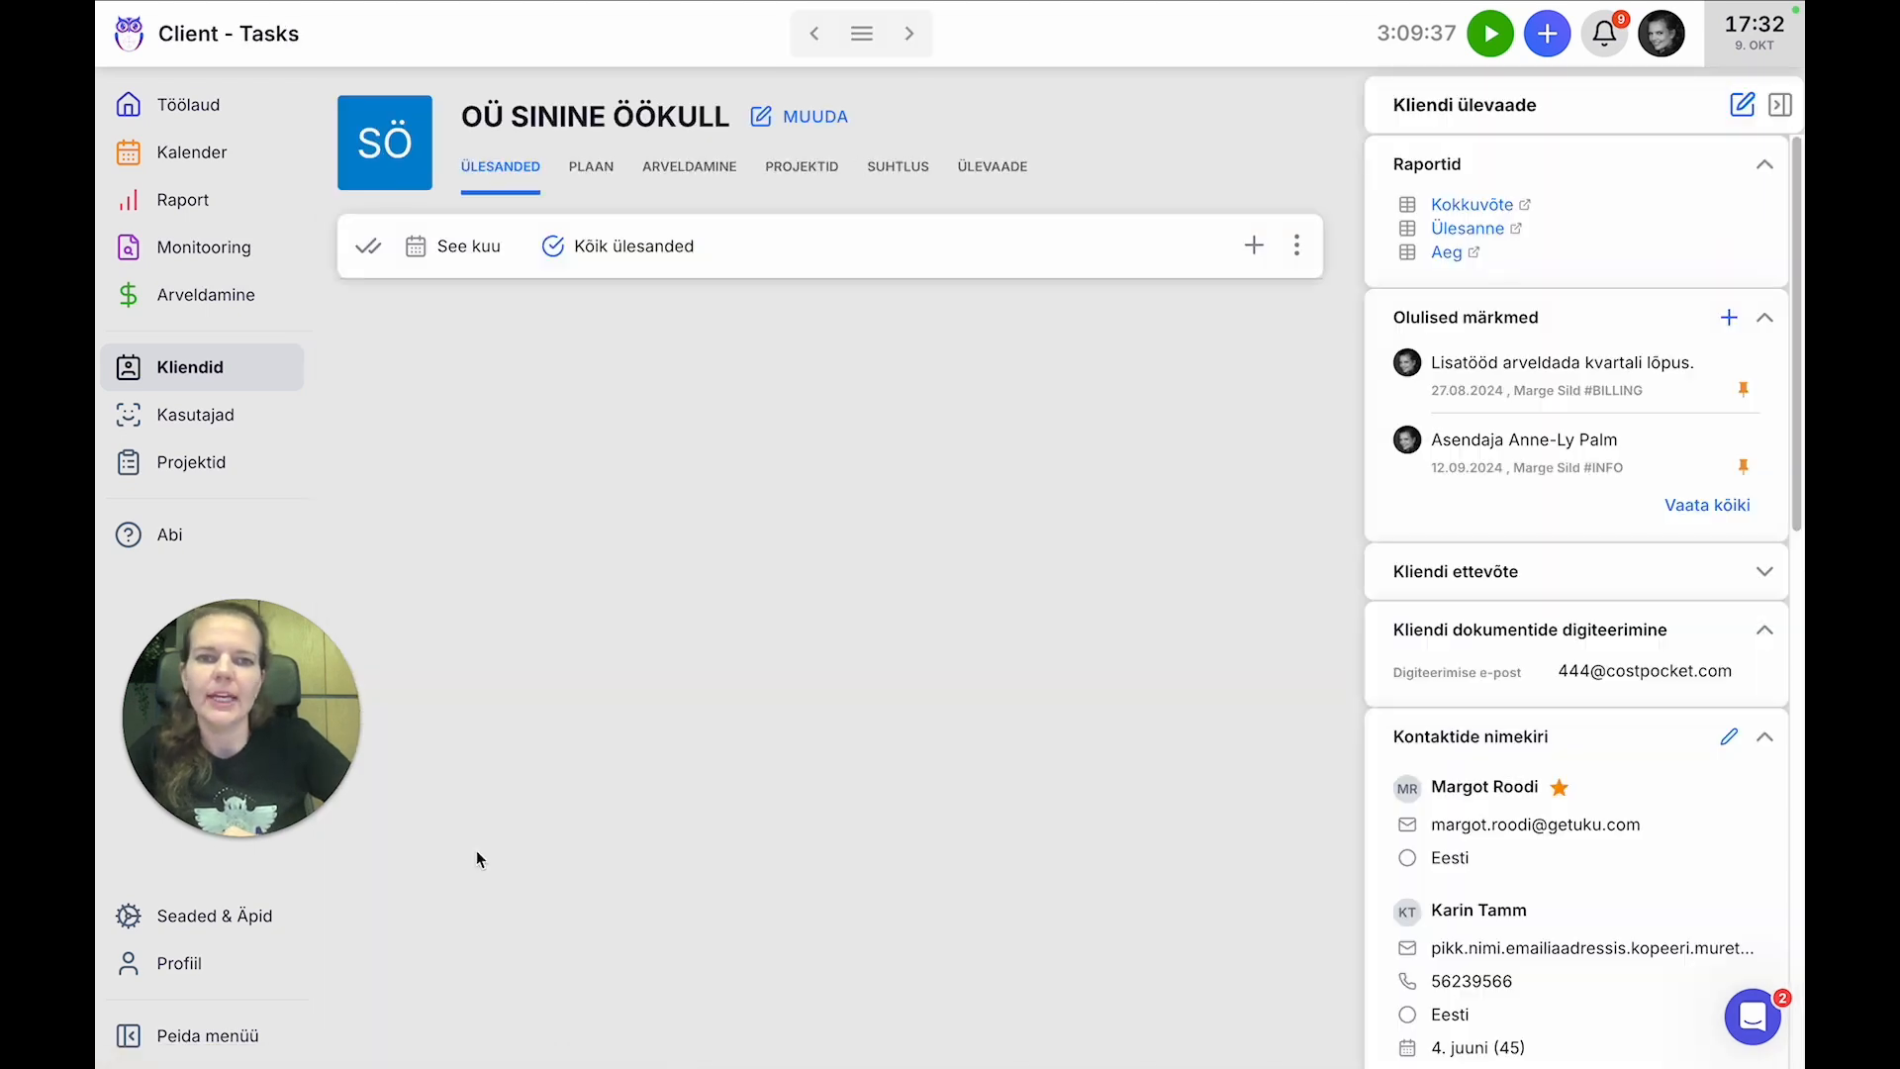
scroll(1675, 543, down, 4)
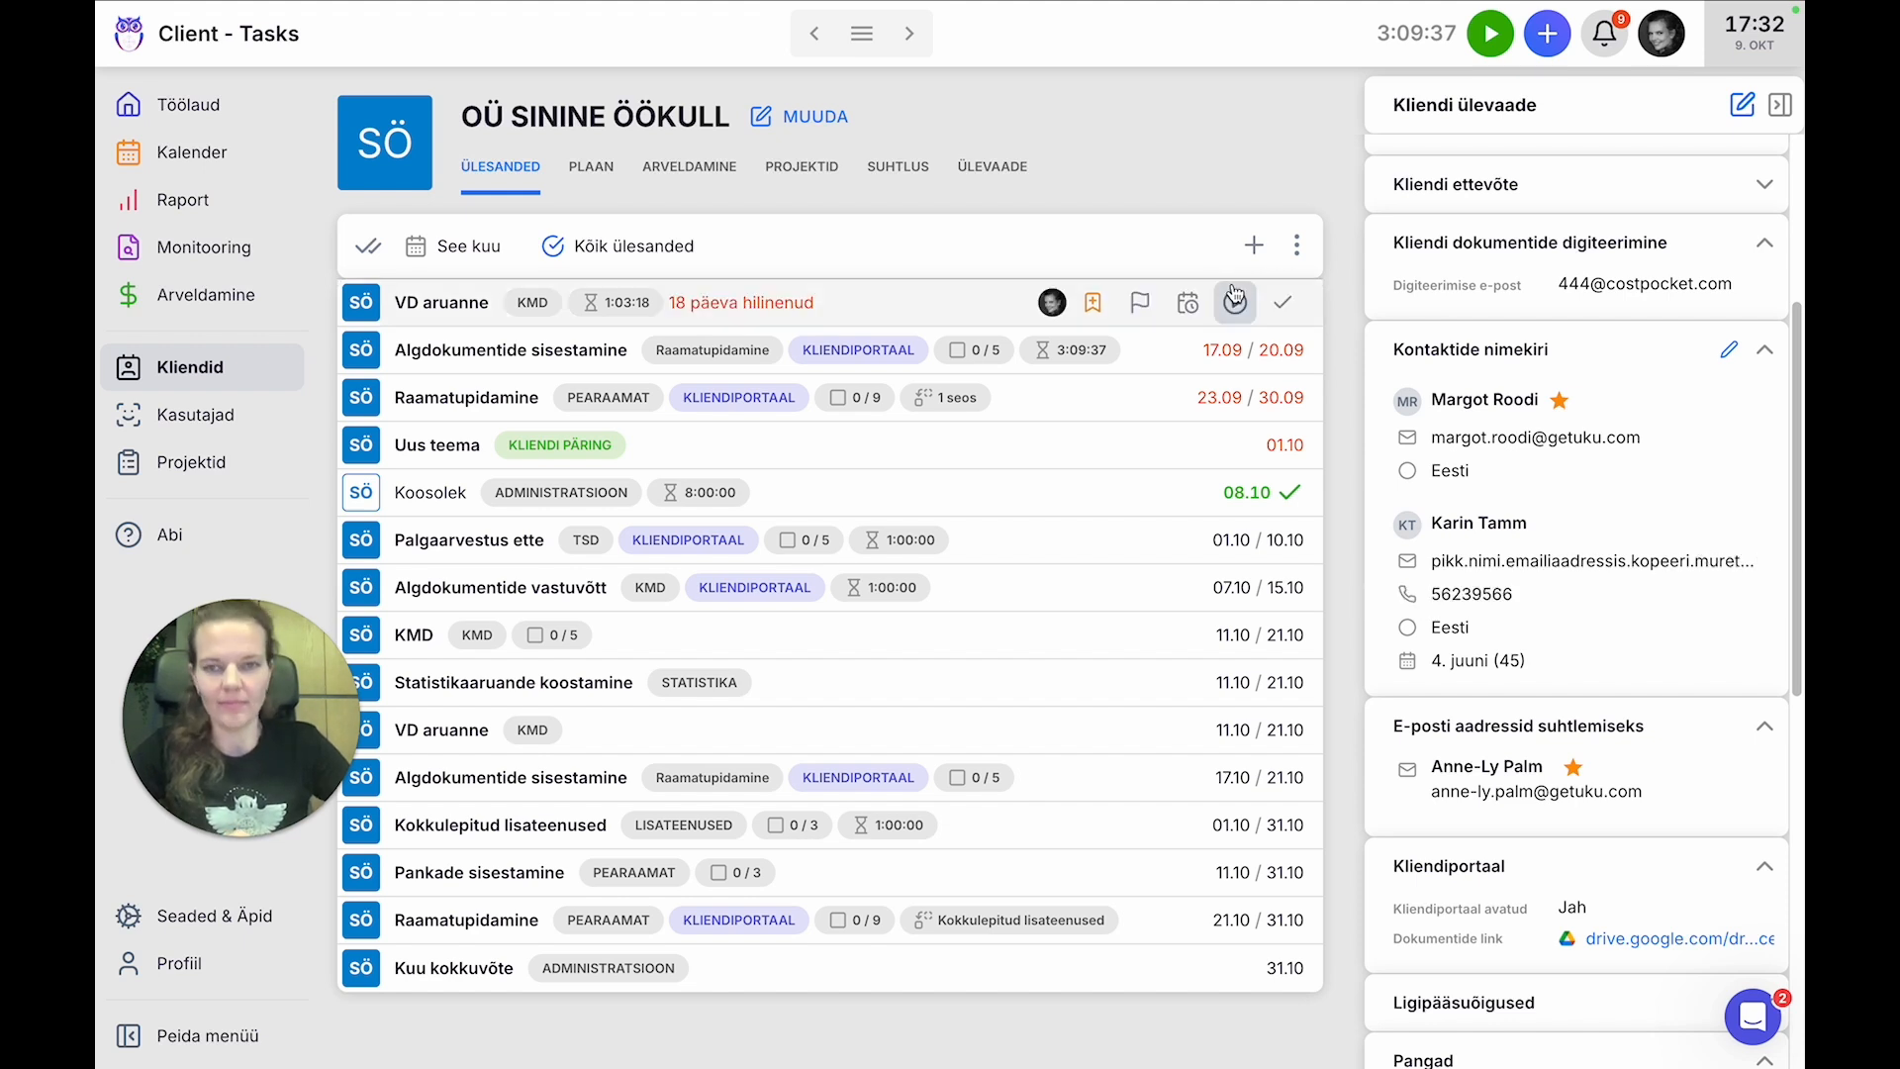
- View the current month's report, the saved sample report and the Eelmine kuu report
click(168, 199)
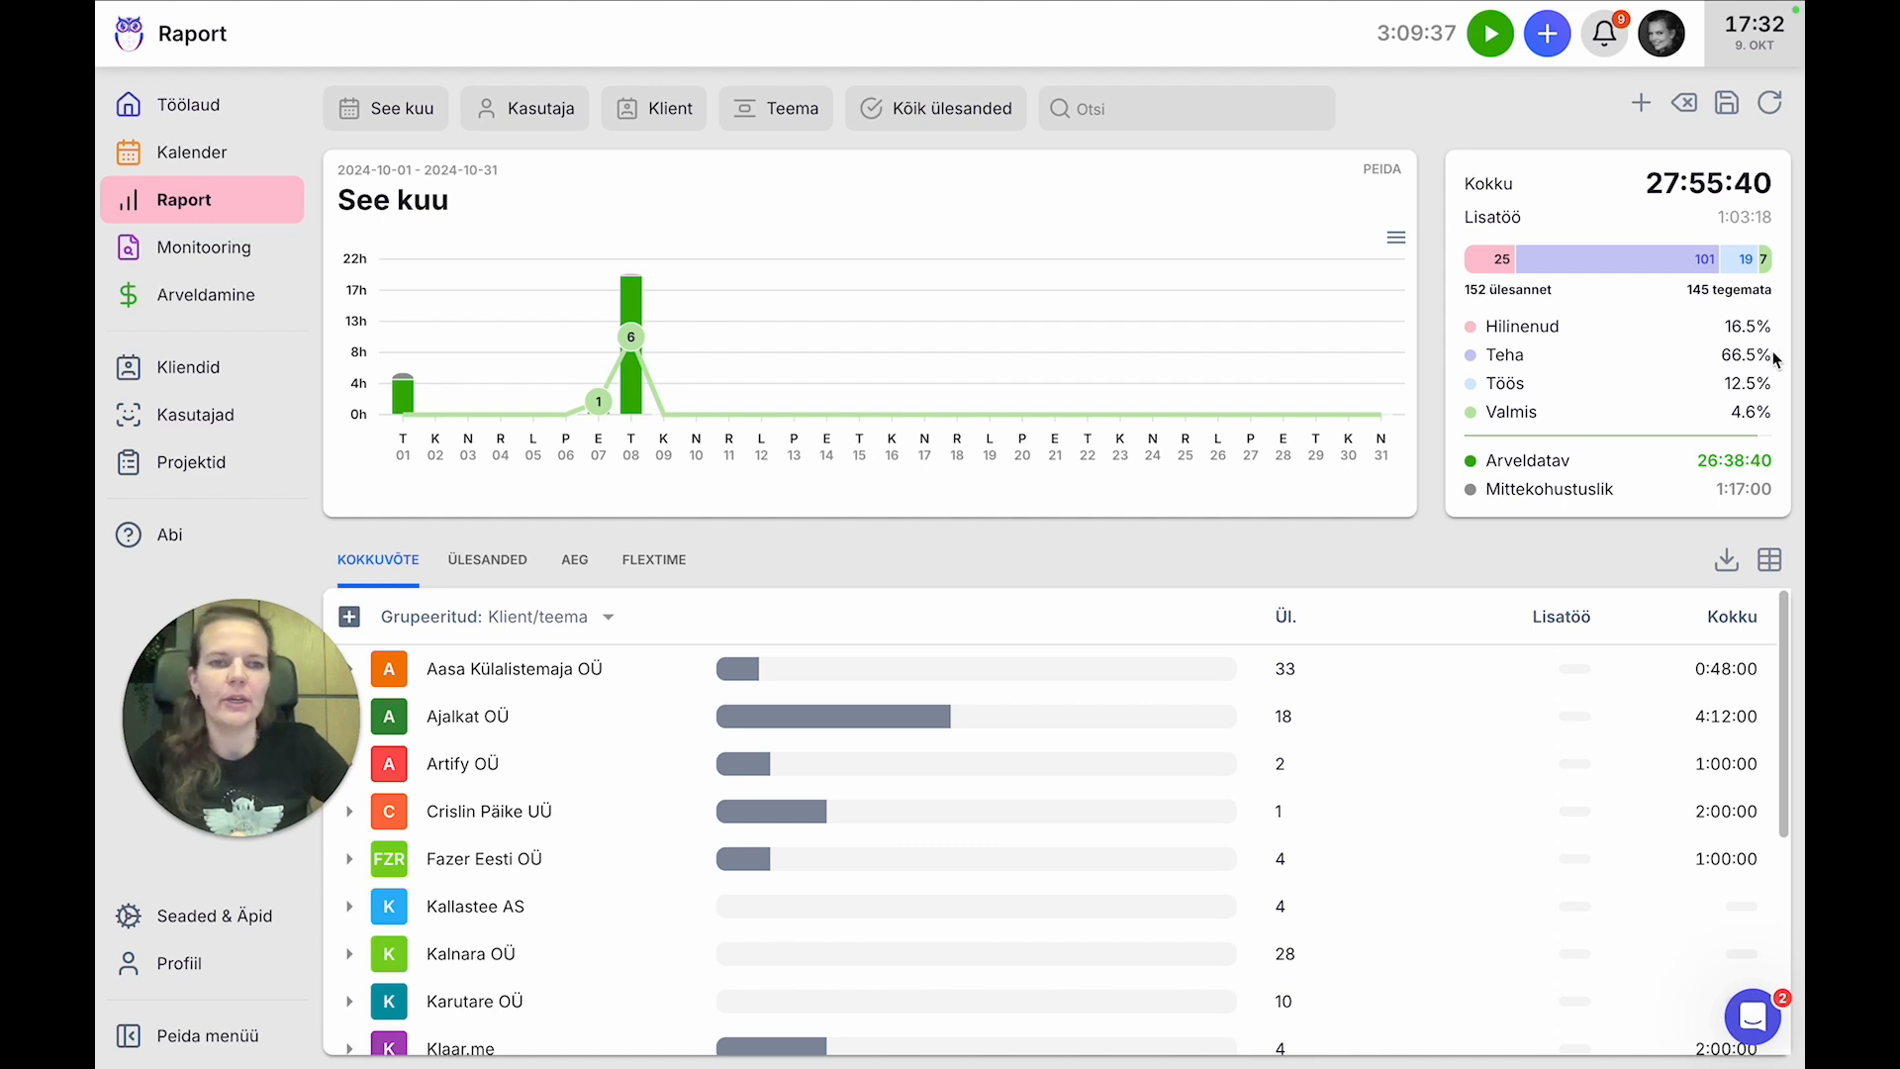
click(157, 201)
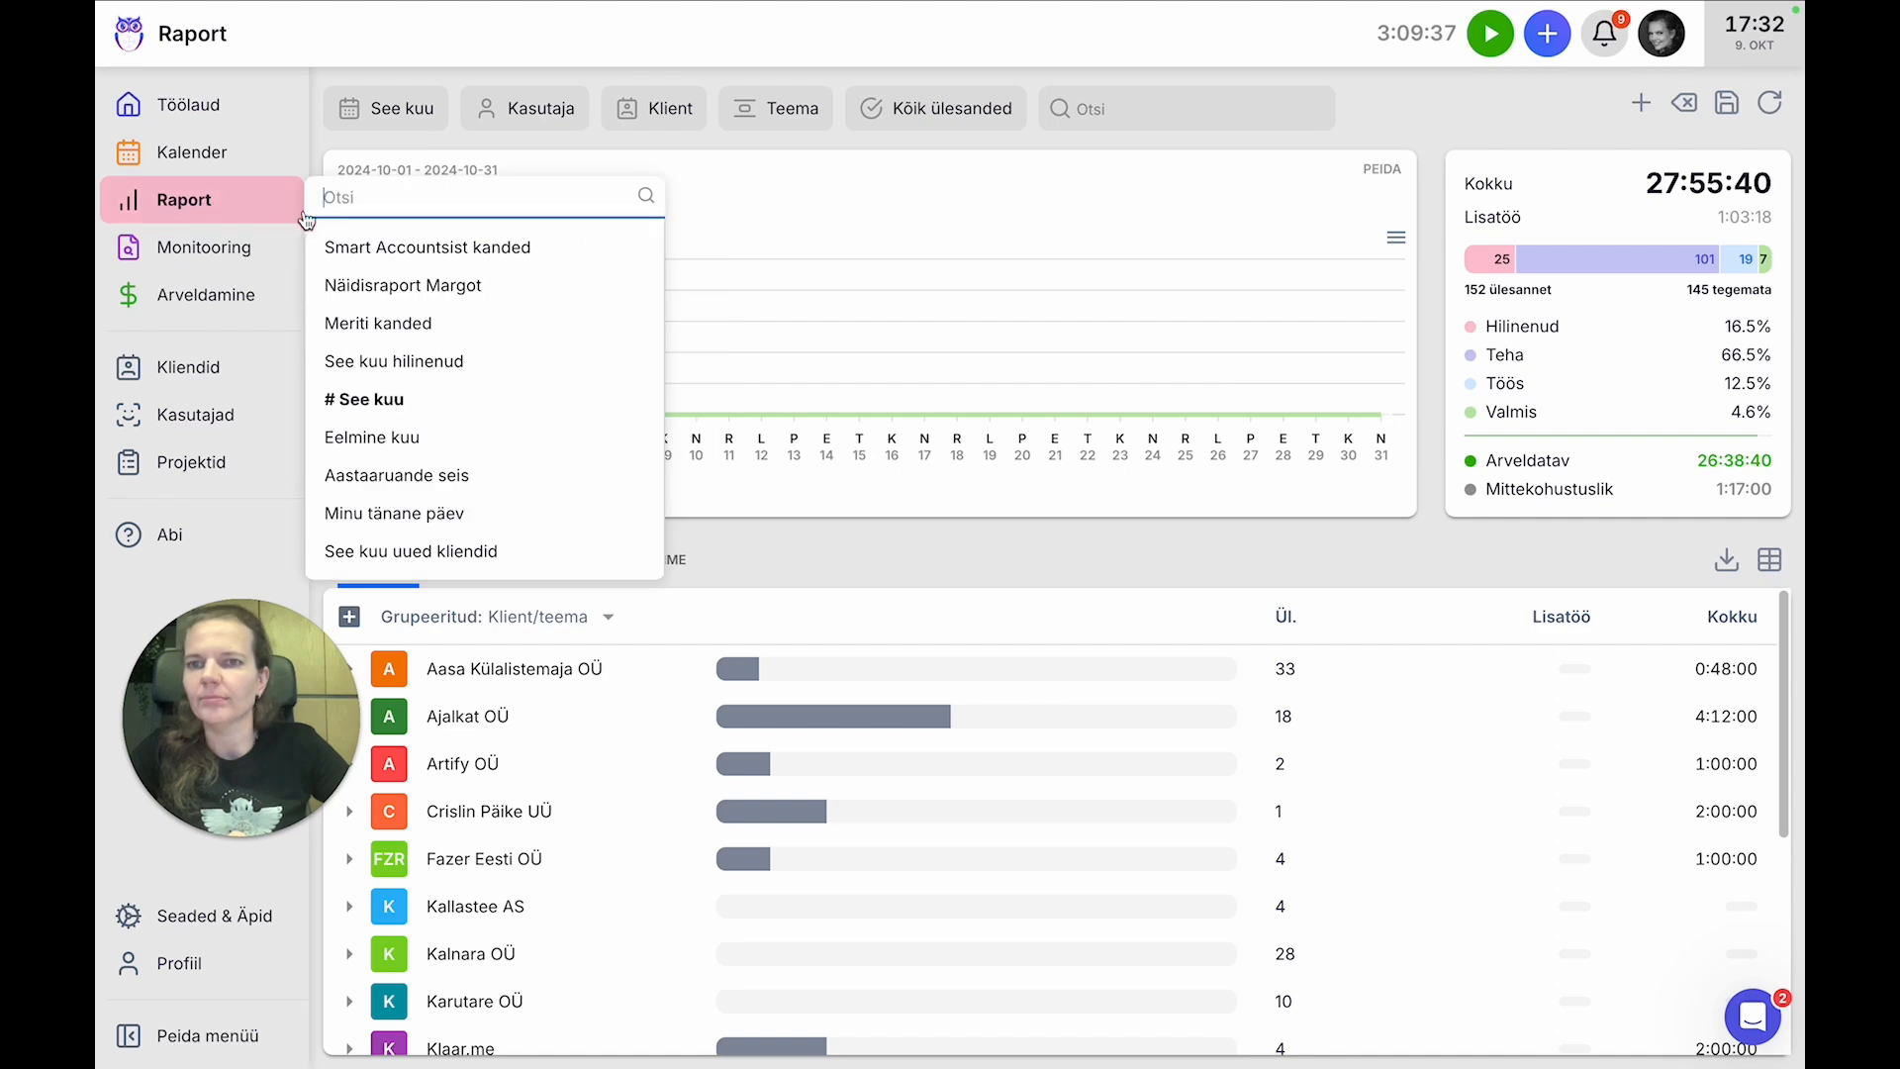
click(340, 286)
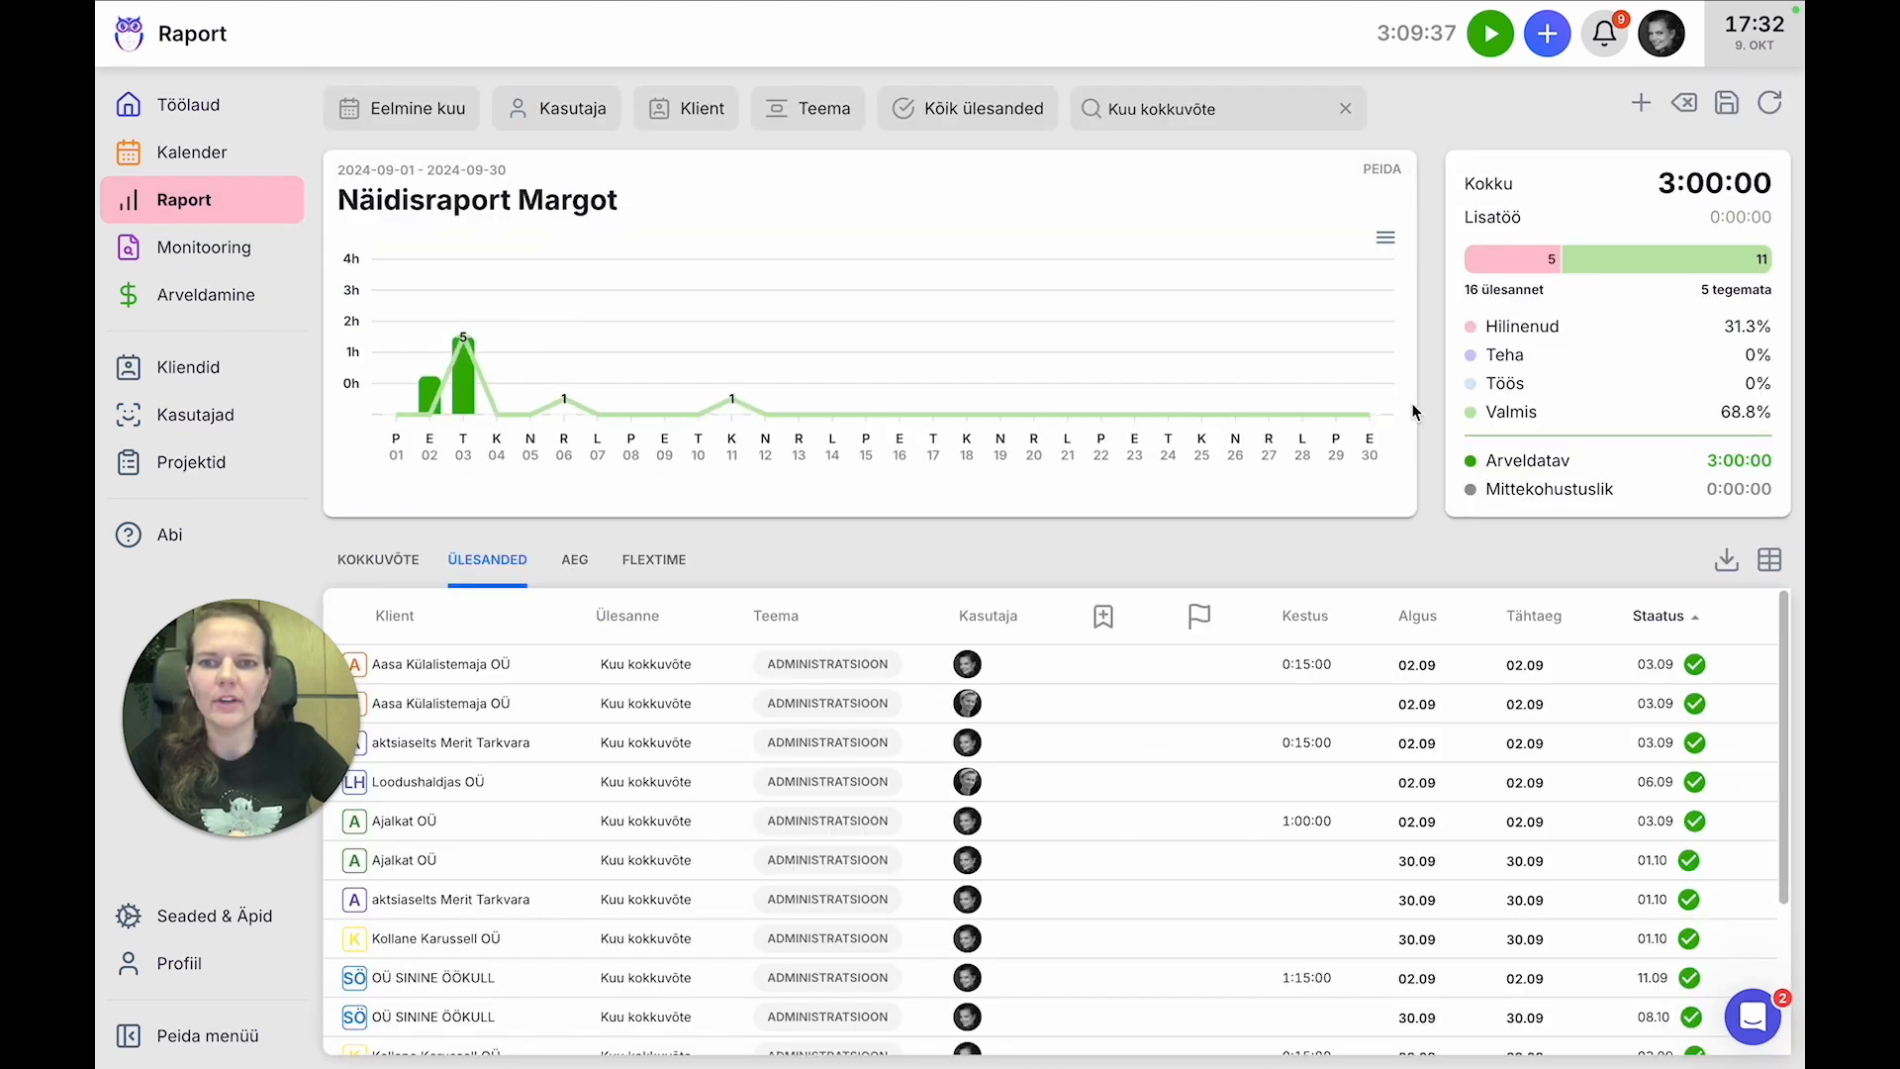
click(202, 199)
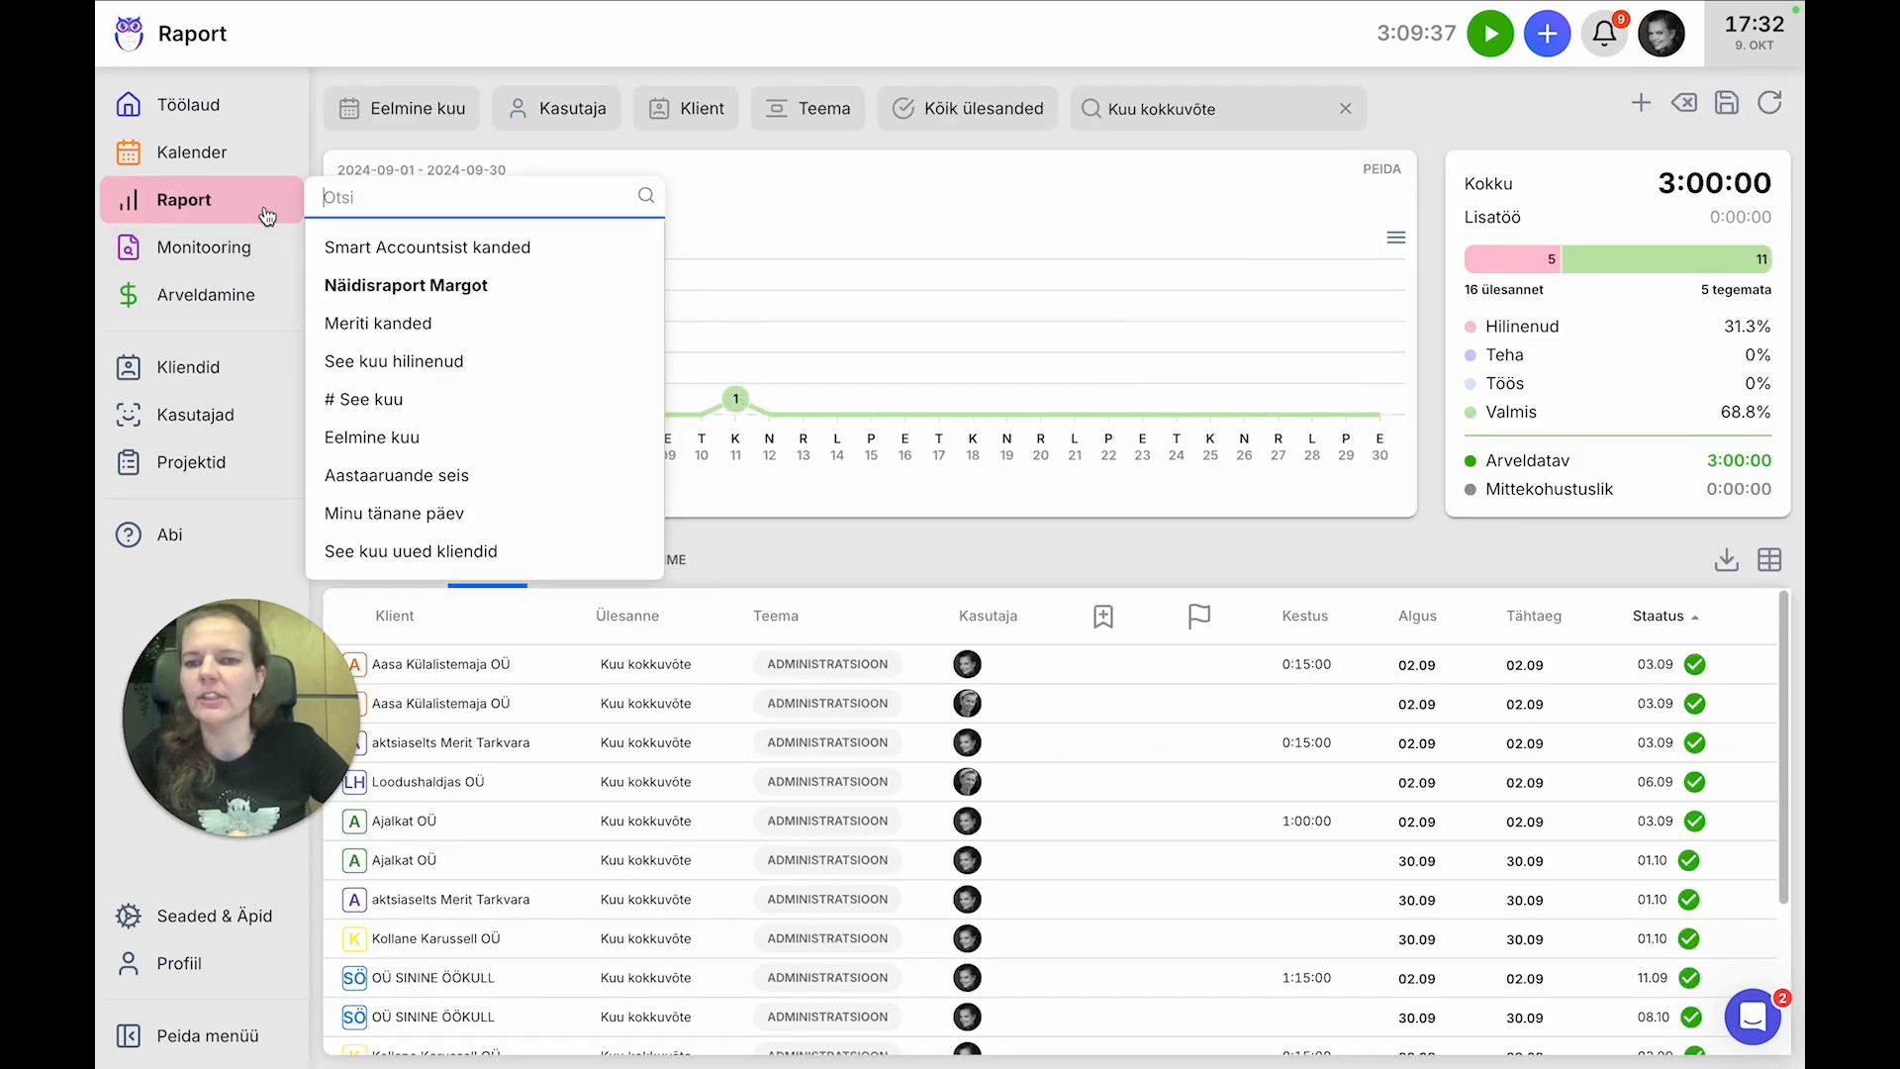
click(364, 439)
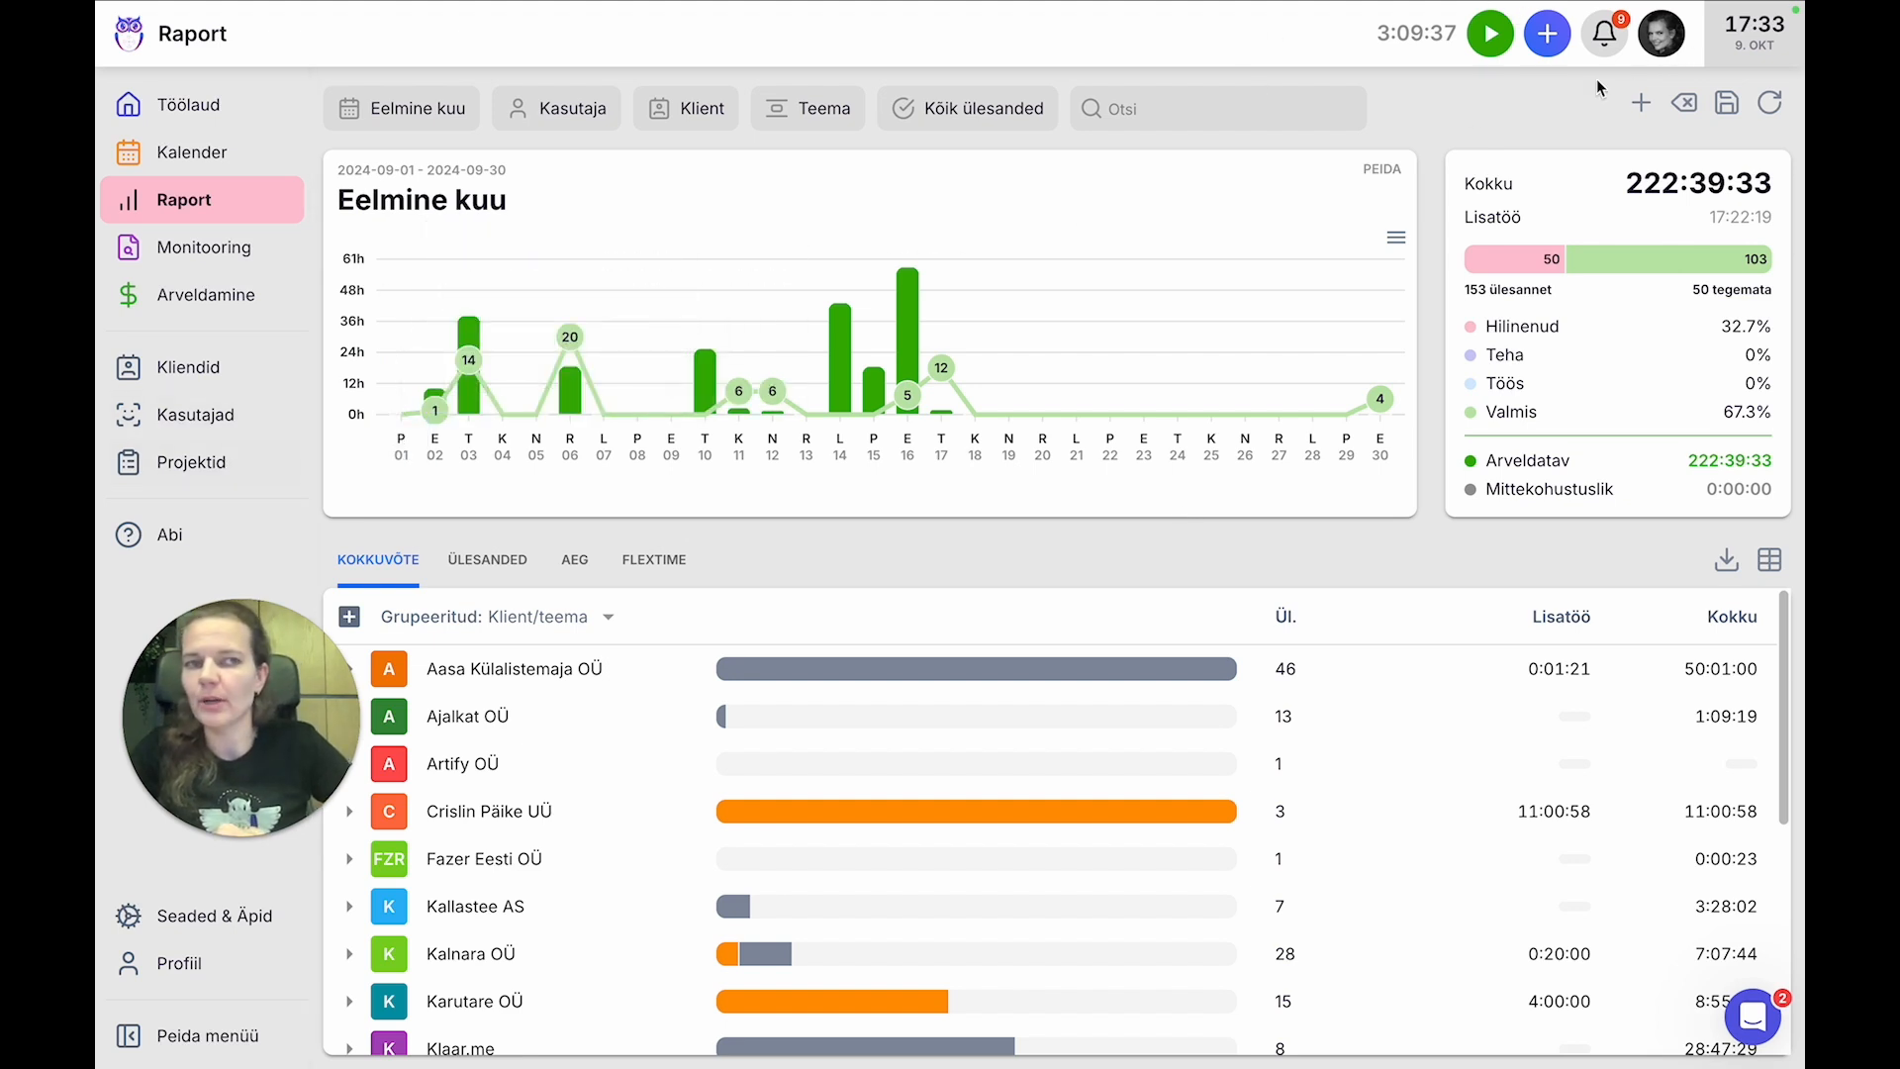
- Open the leave and absence list (Puhkused) in the account's own profile
click(1663, 35)
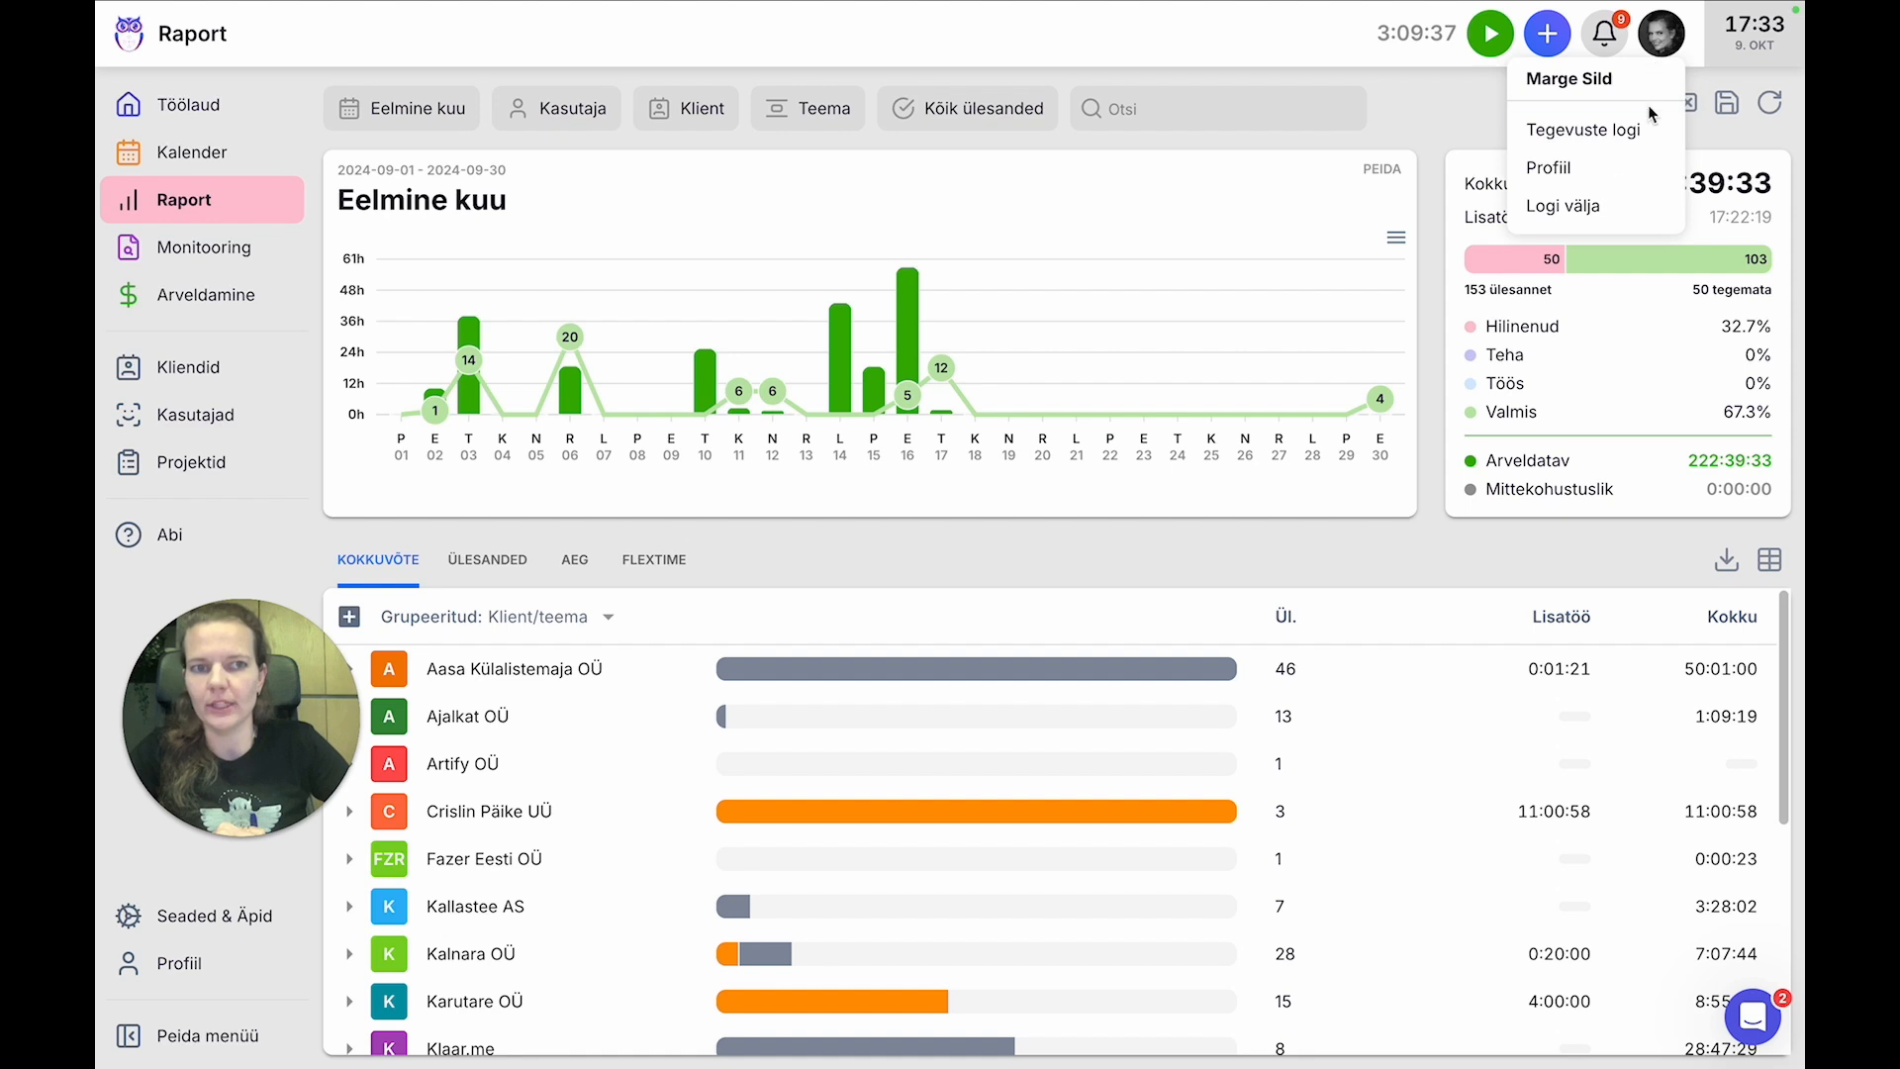
click(1550, 168)
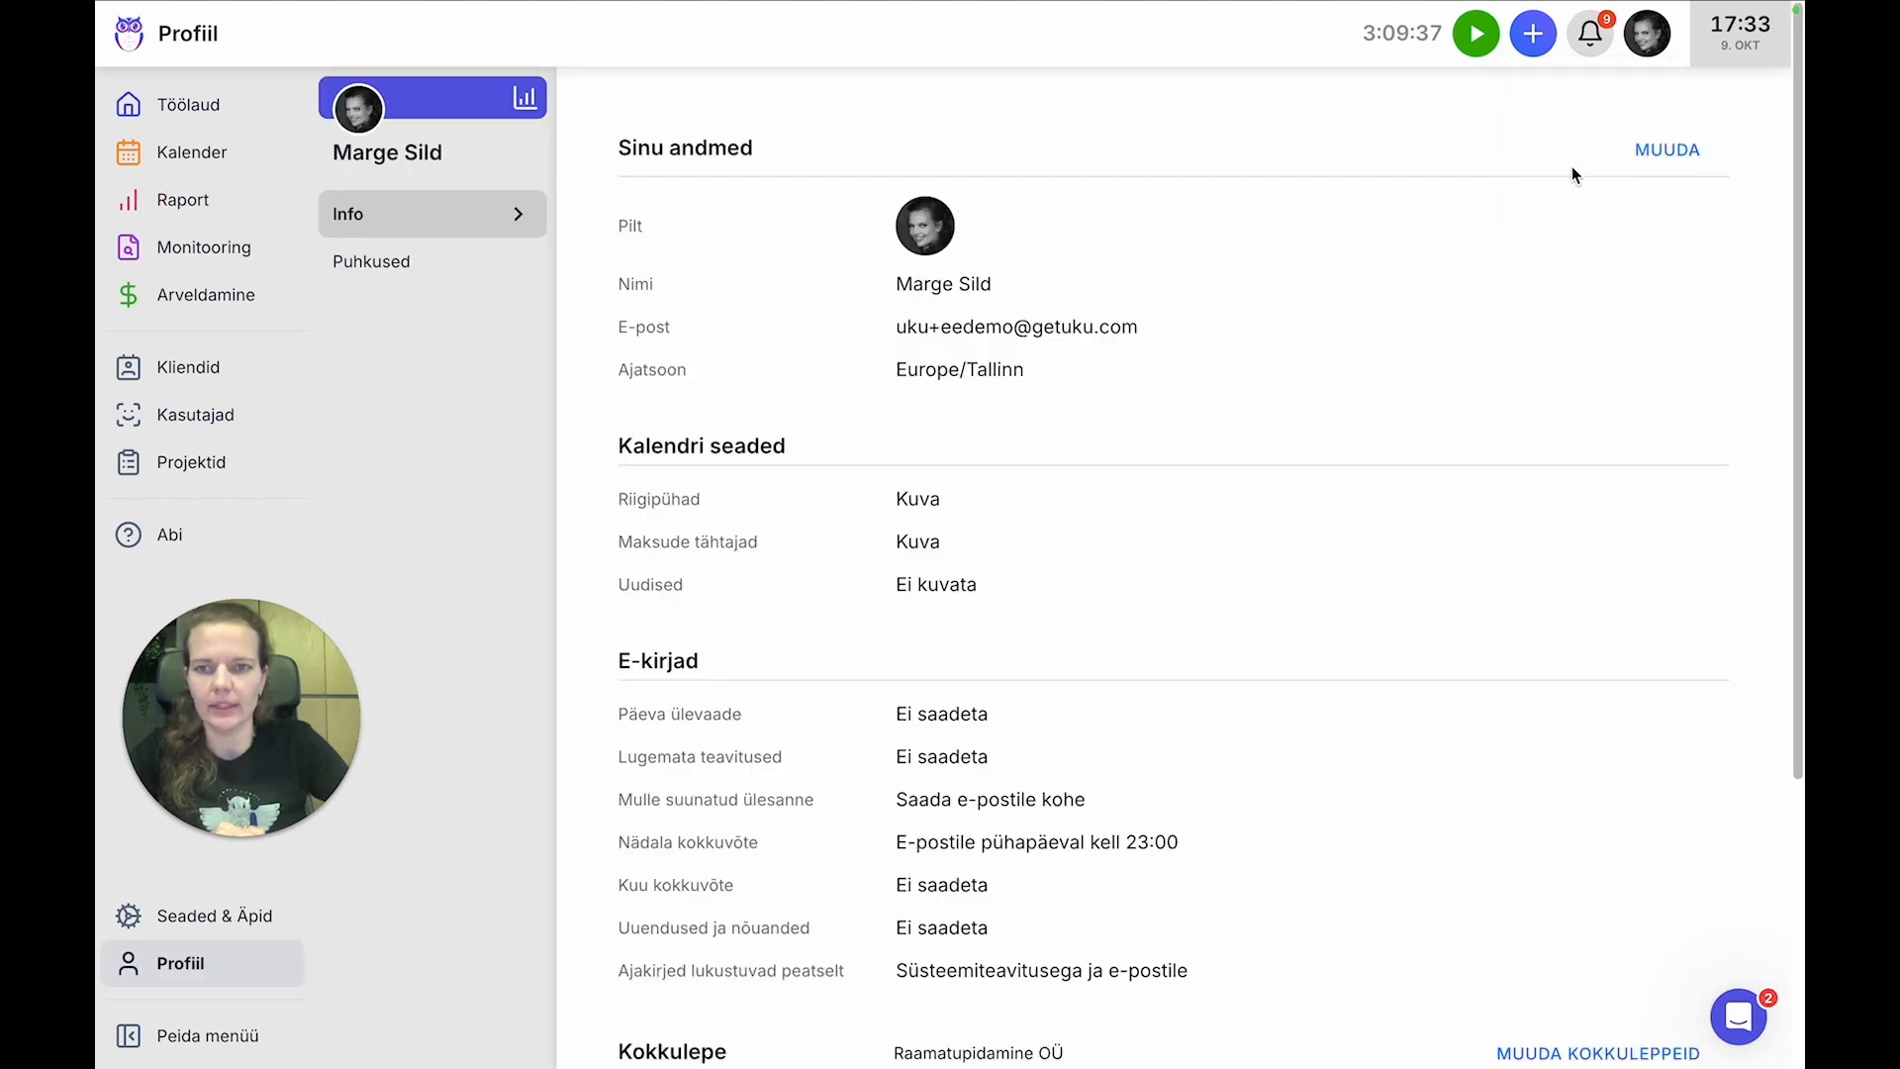
click(399, 270)
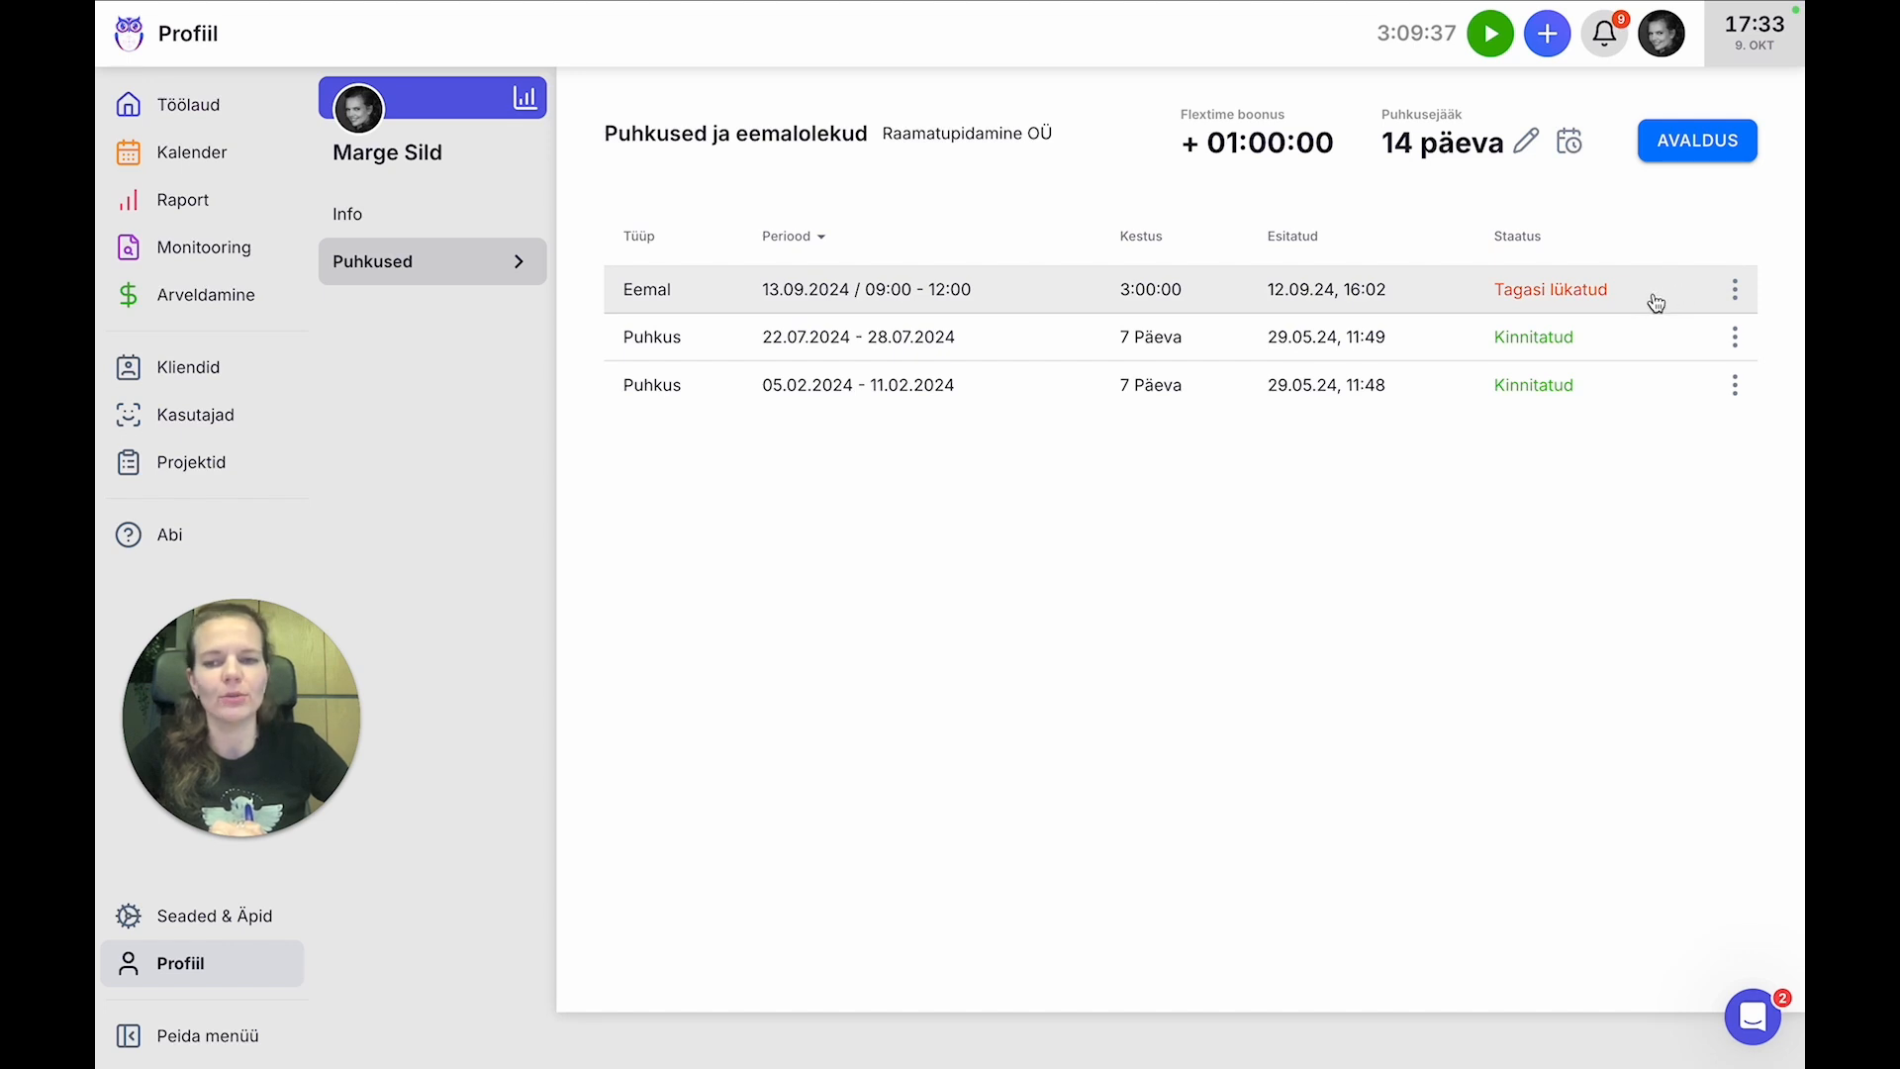
- Open the rejected absence request, set its start date to 14.10.2024 and save it
click(1736, 297)
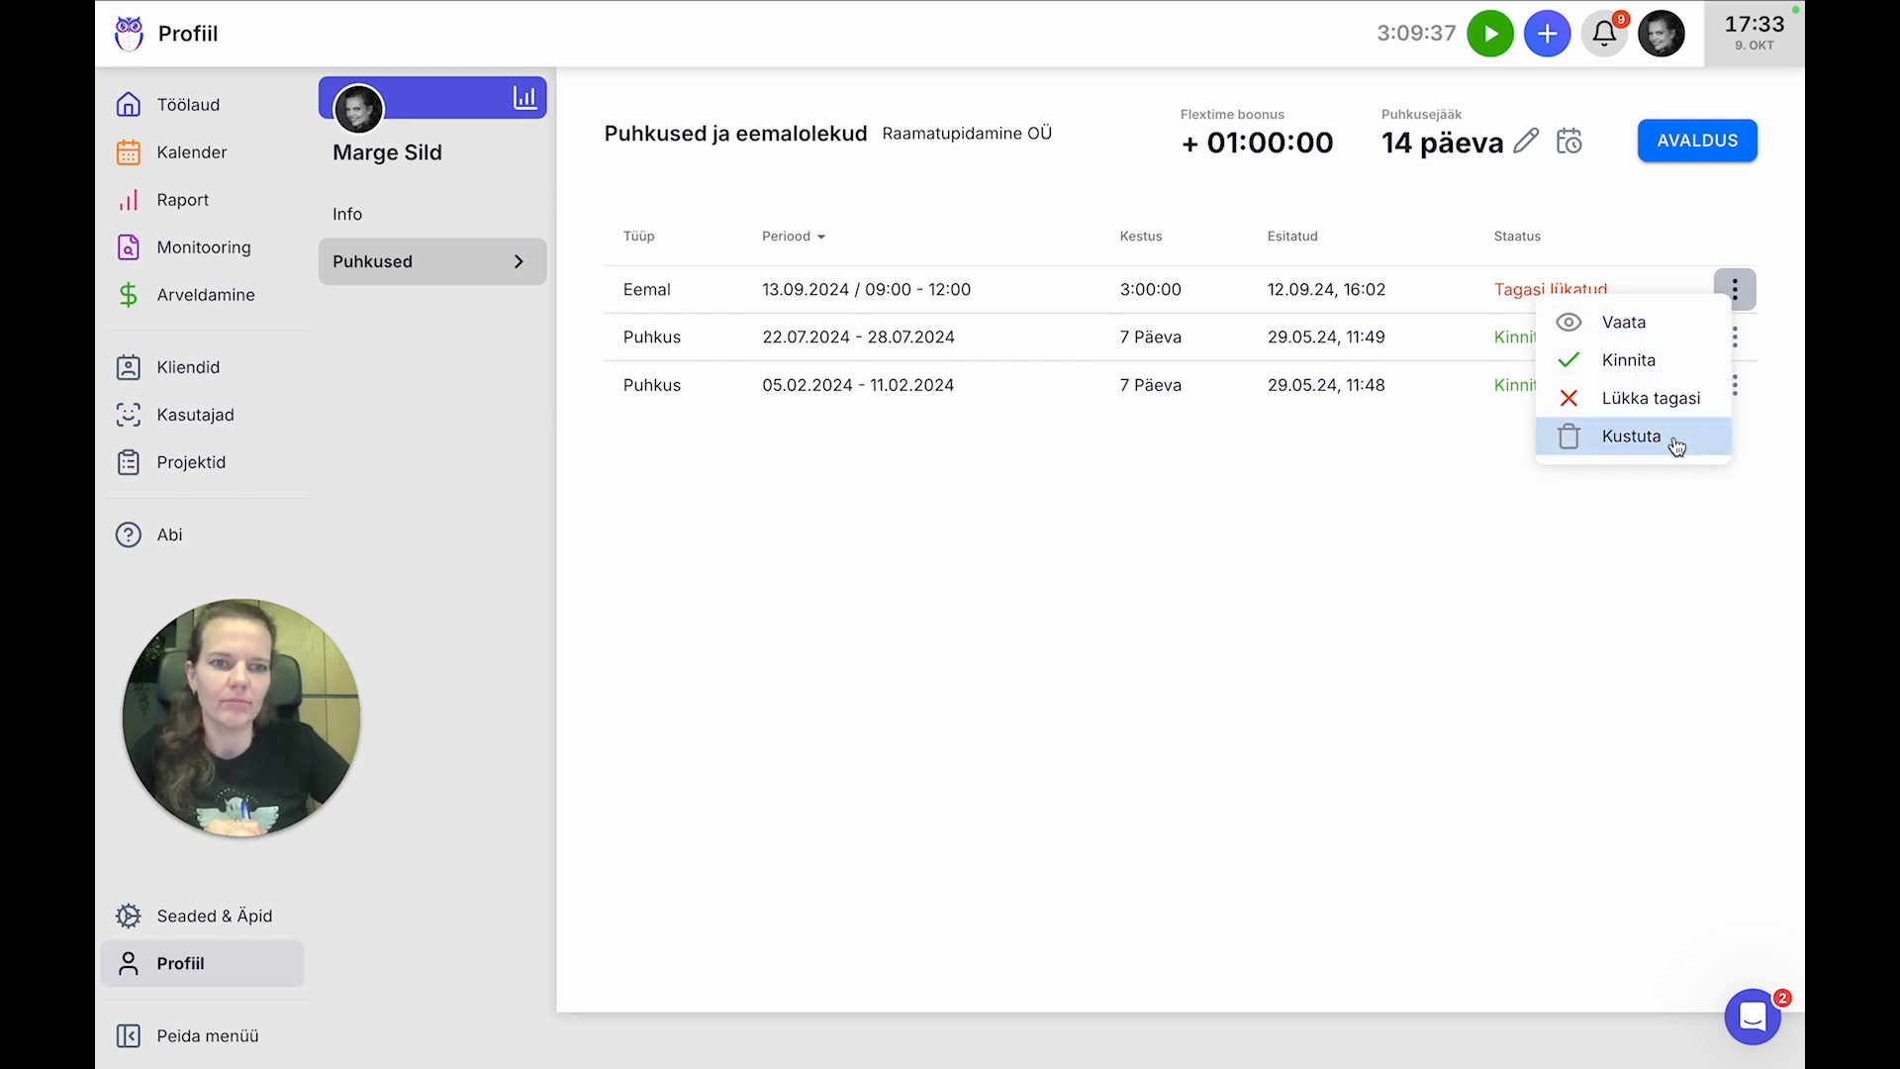
click(1619, 315)
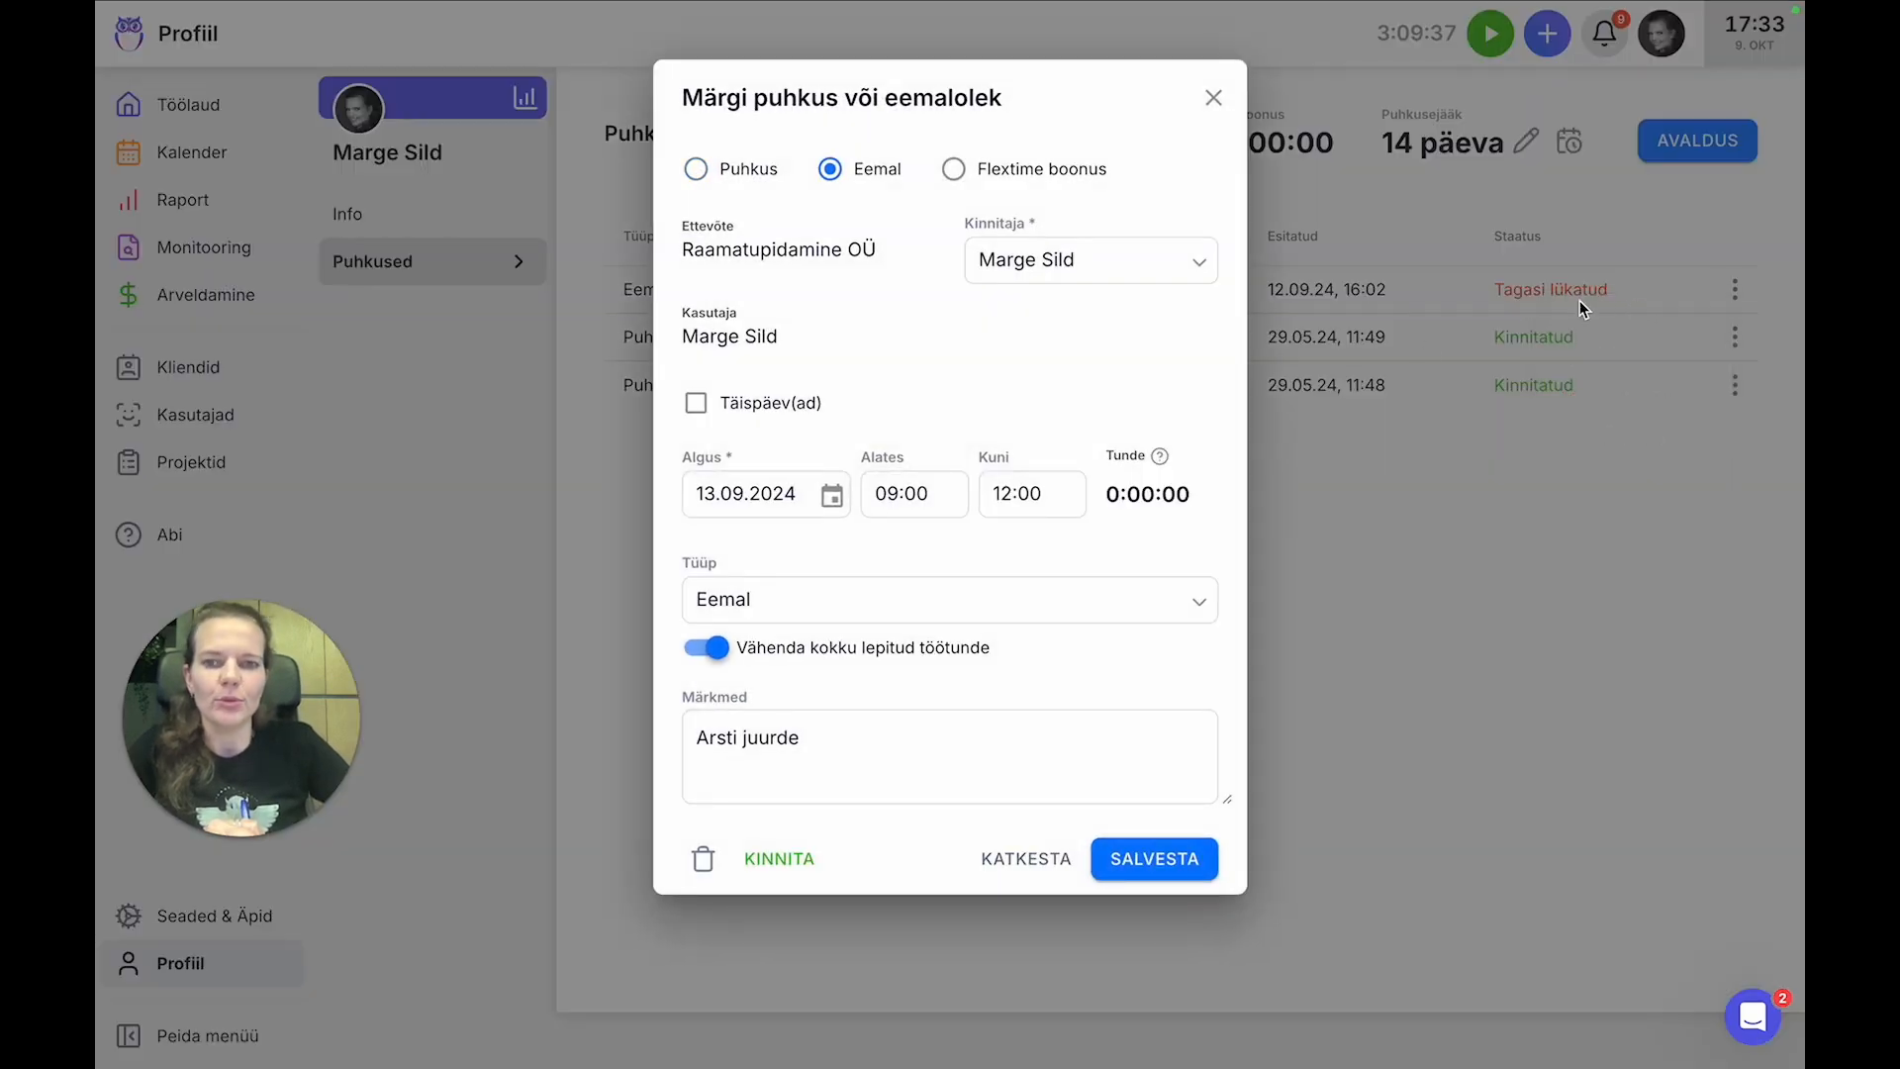
click(903, 495)
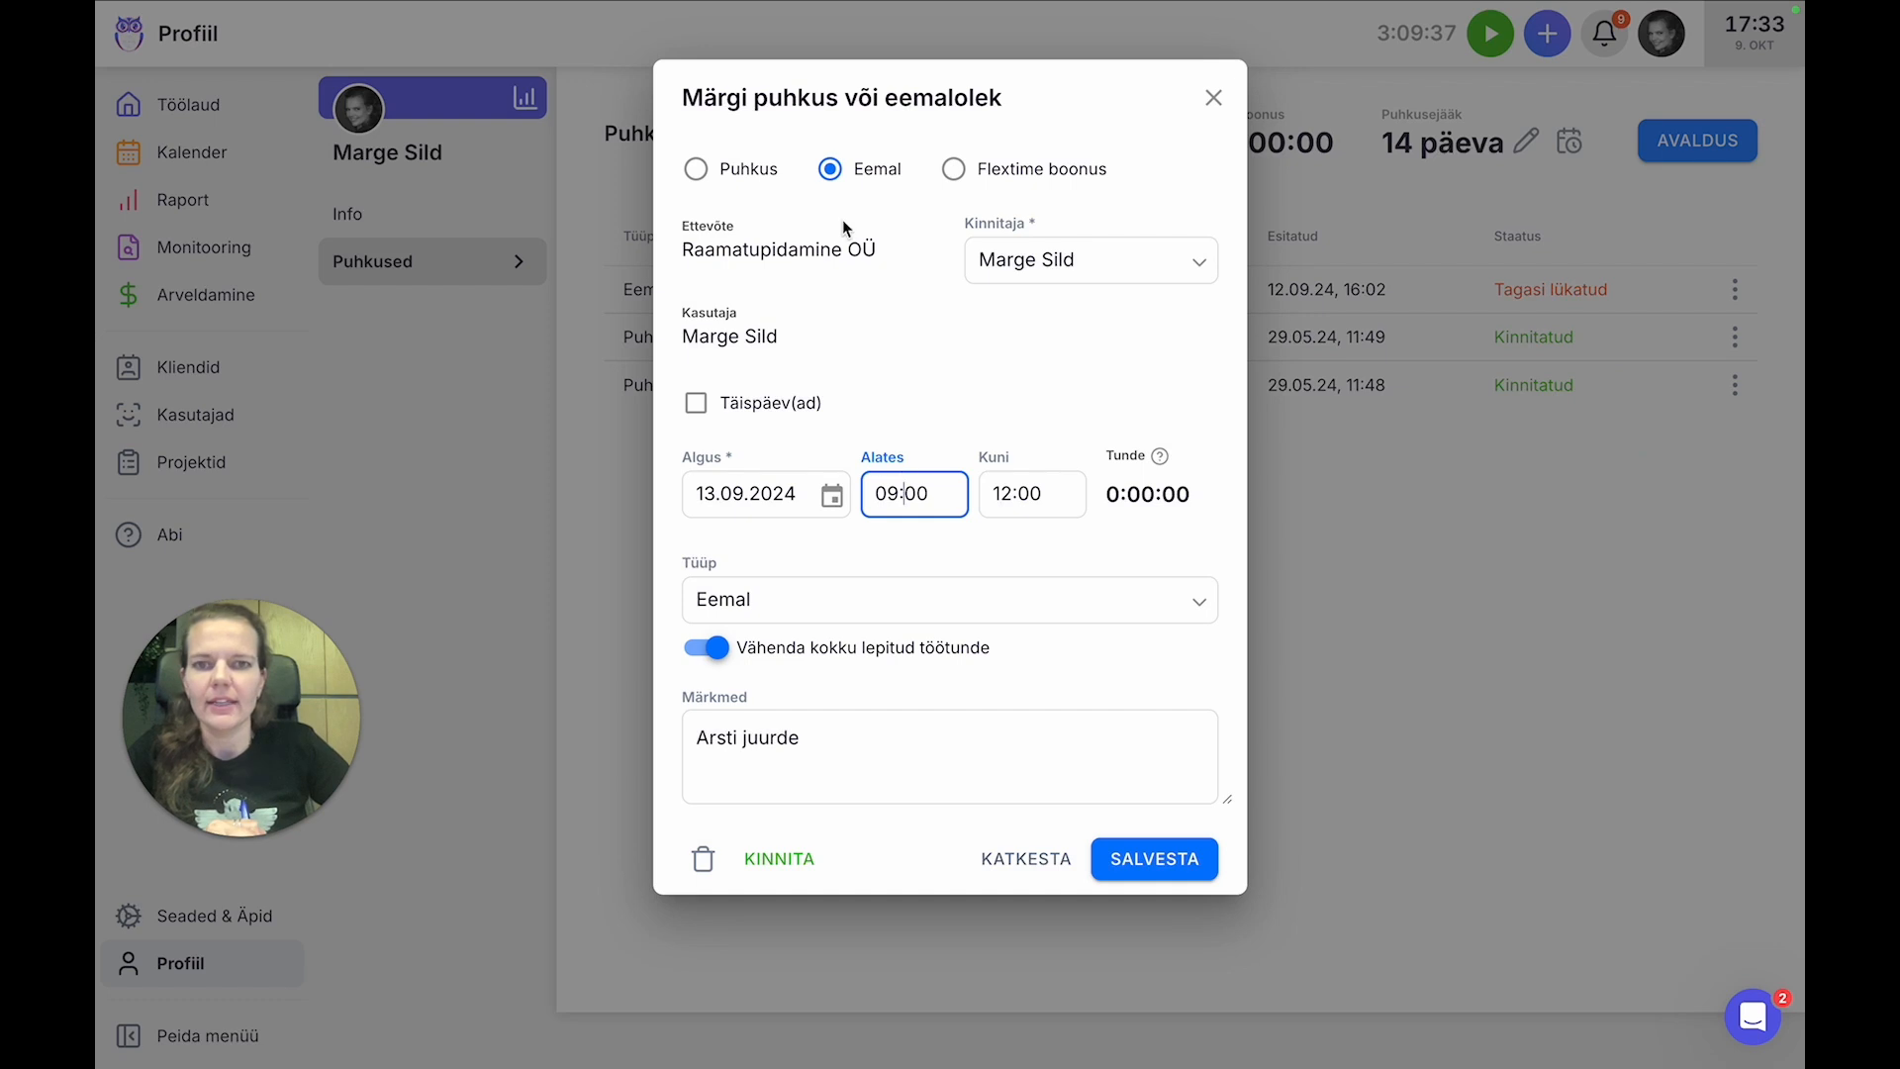
click(792, 494)
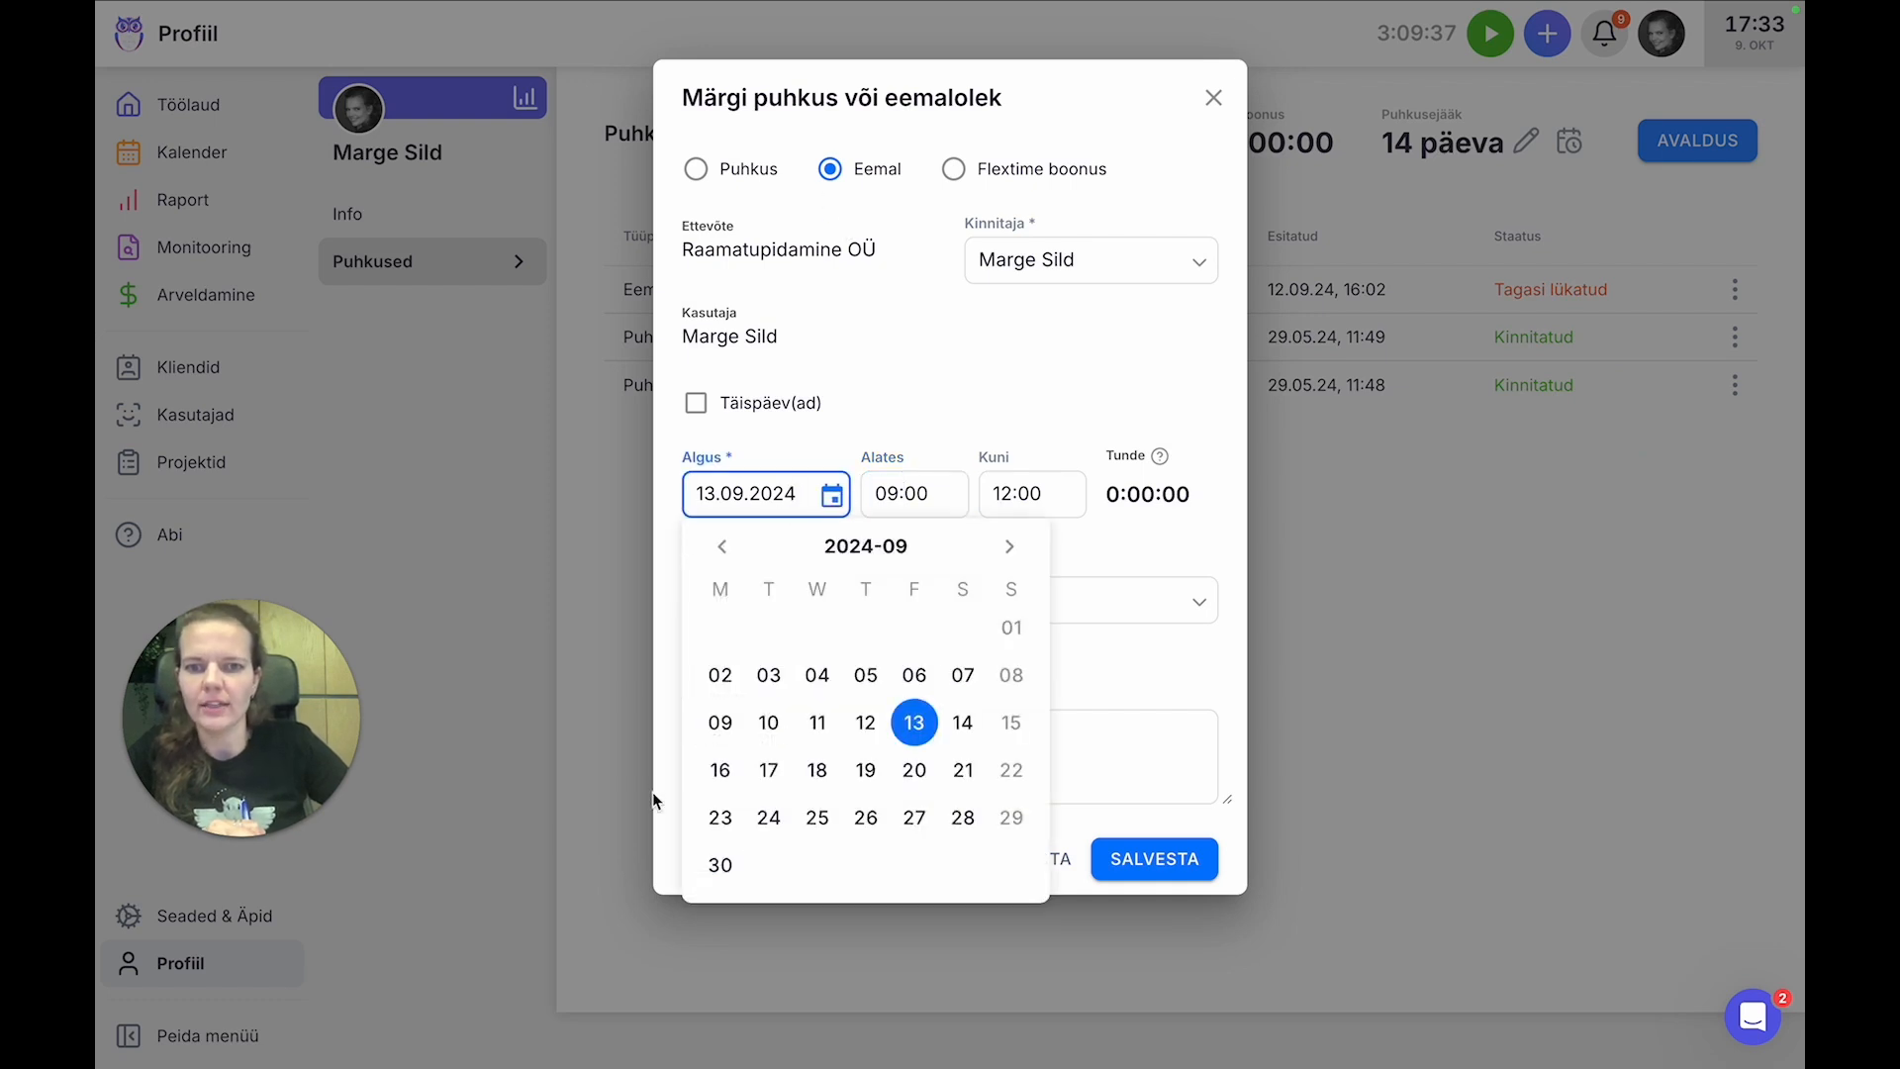
click(721, 770)
click(778, 491)
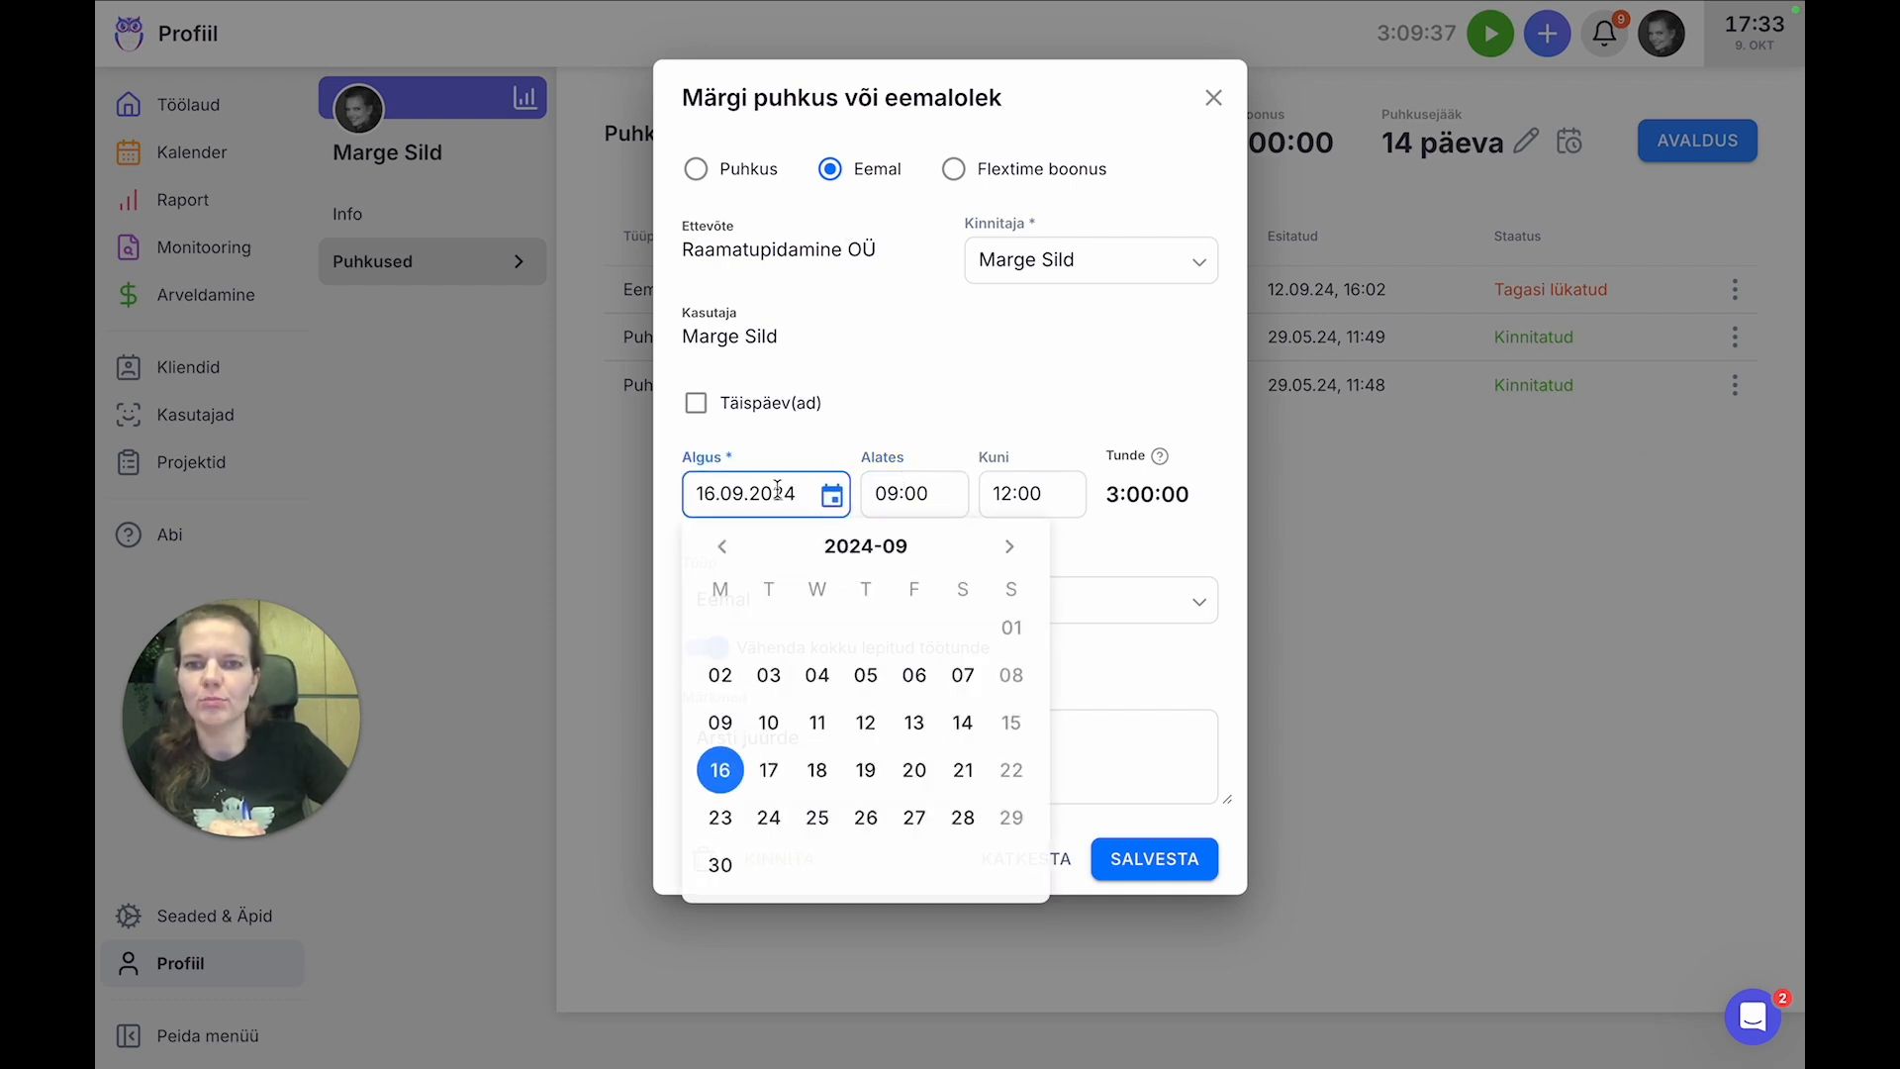
click(1009, 547)
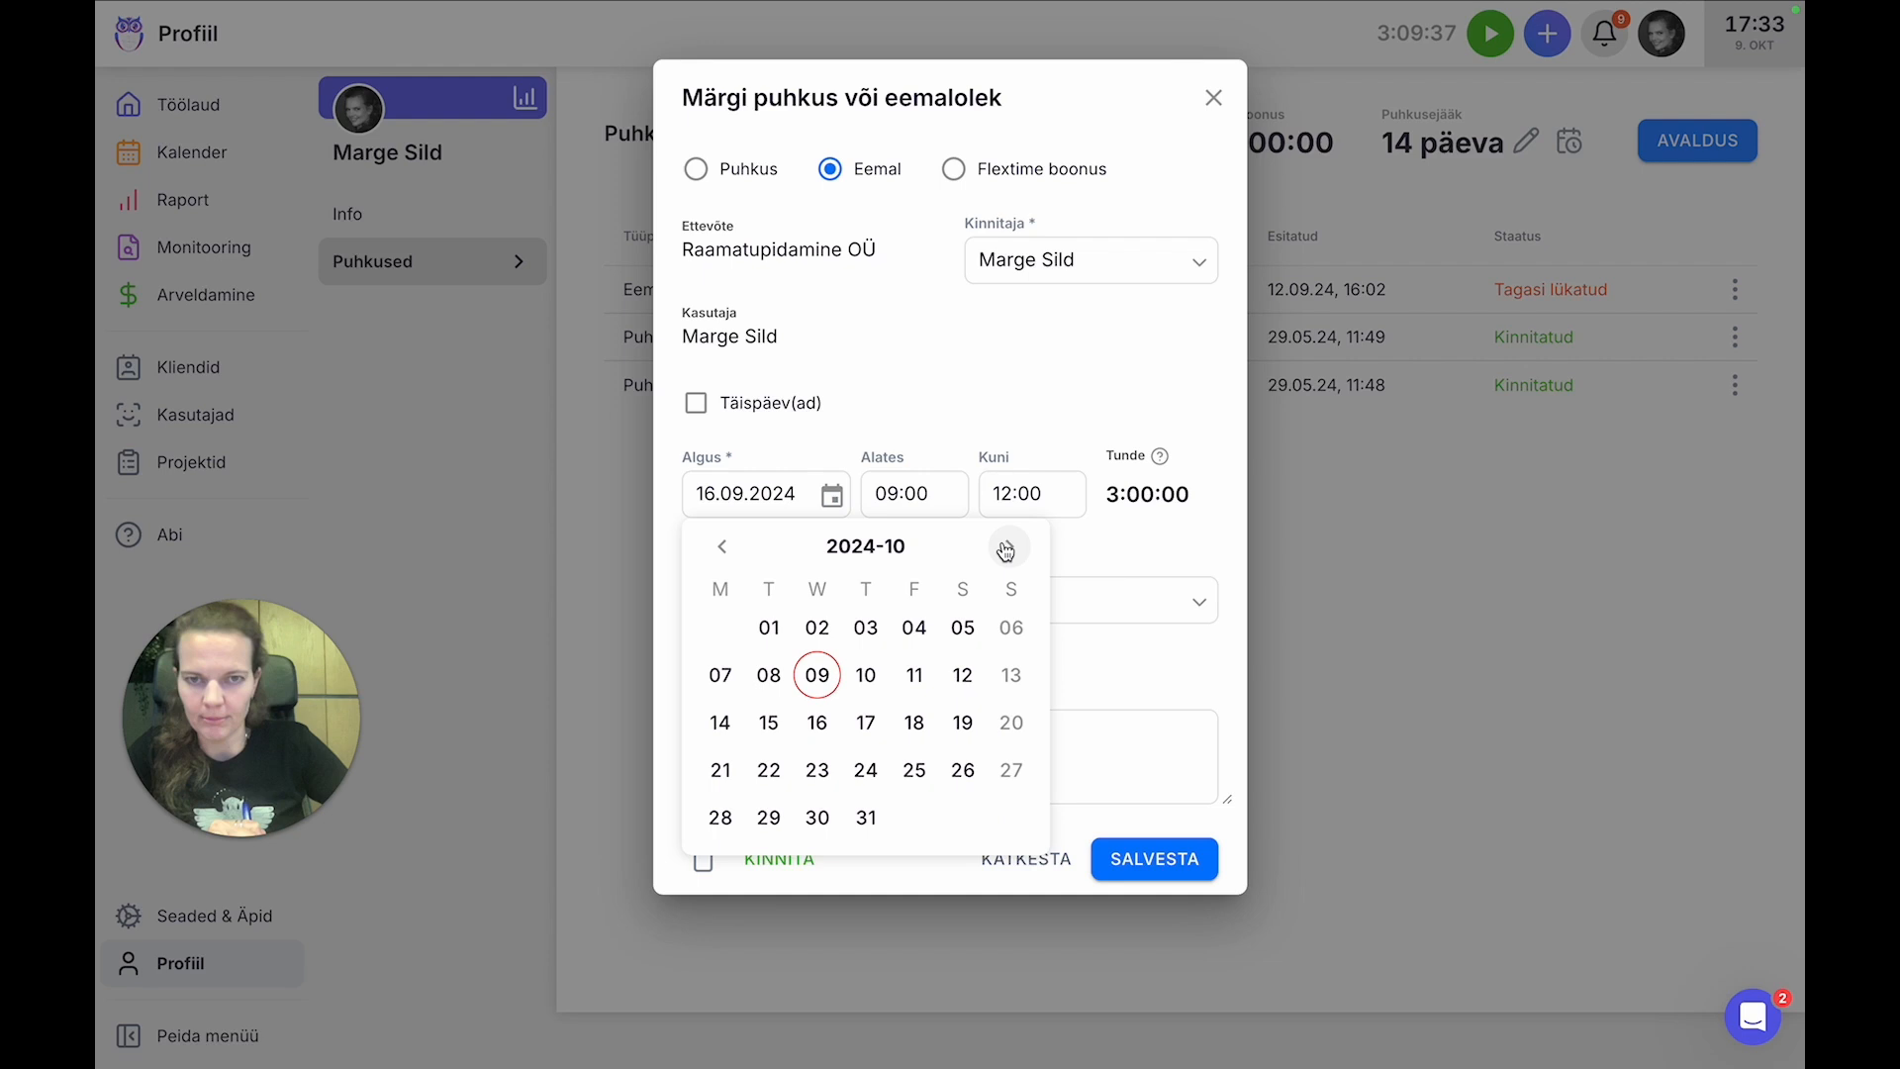
click(736, 730)
click(1156, 853)
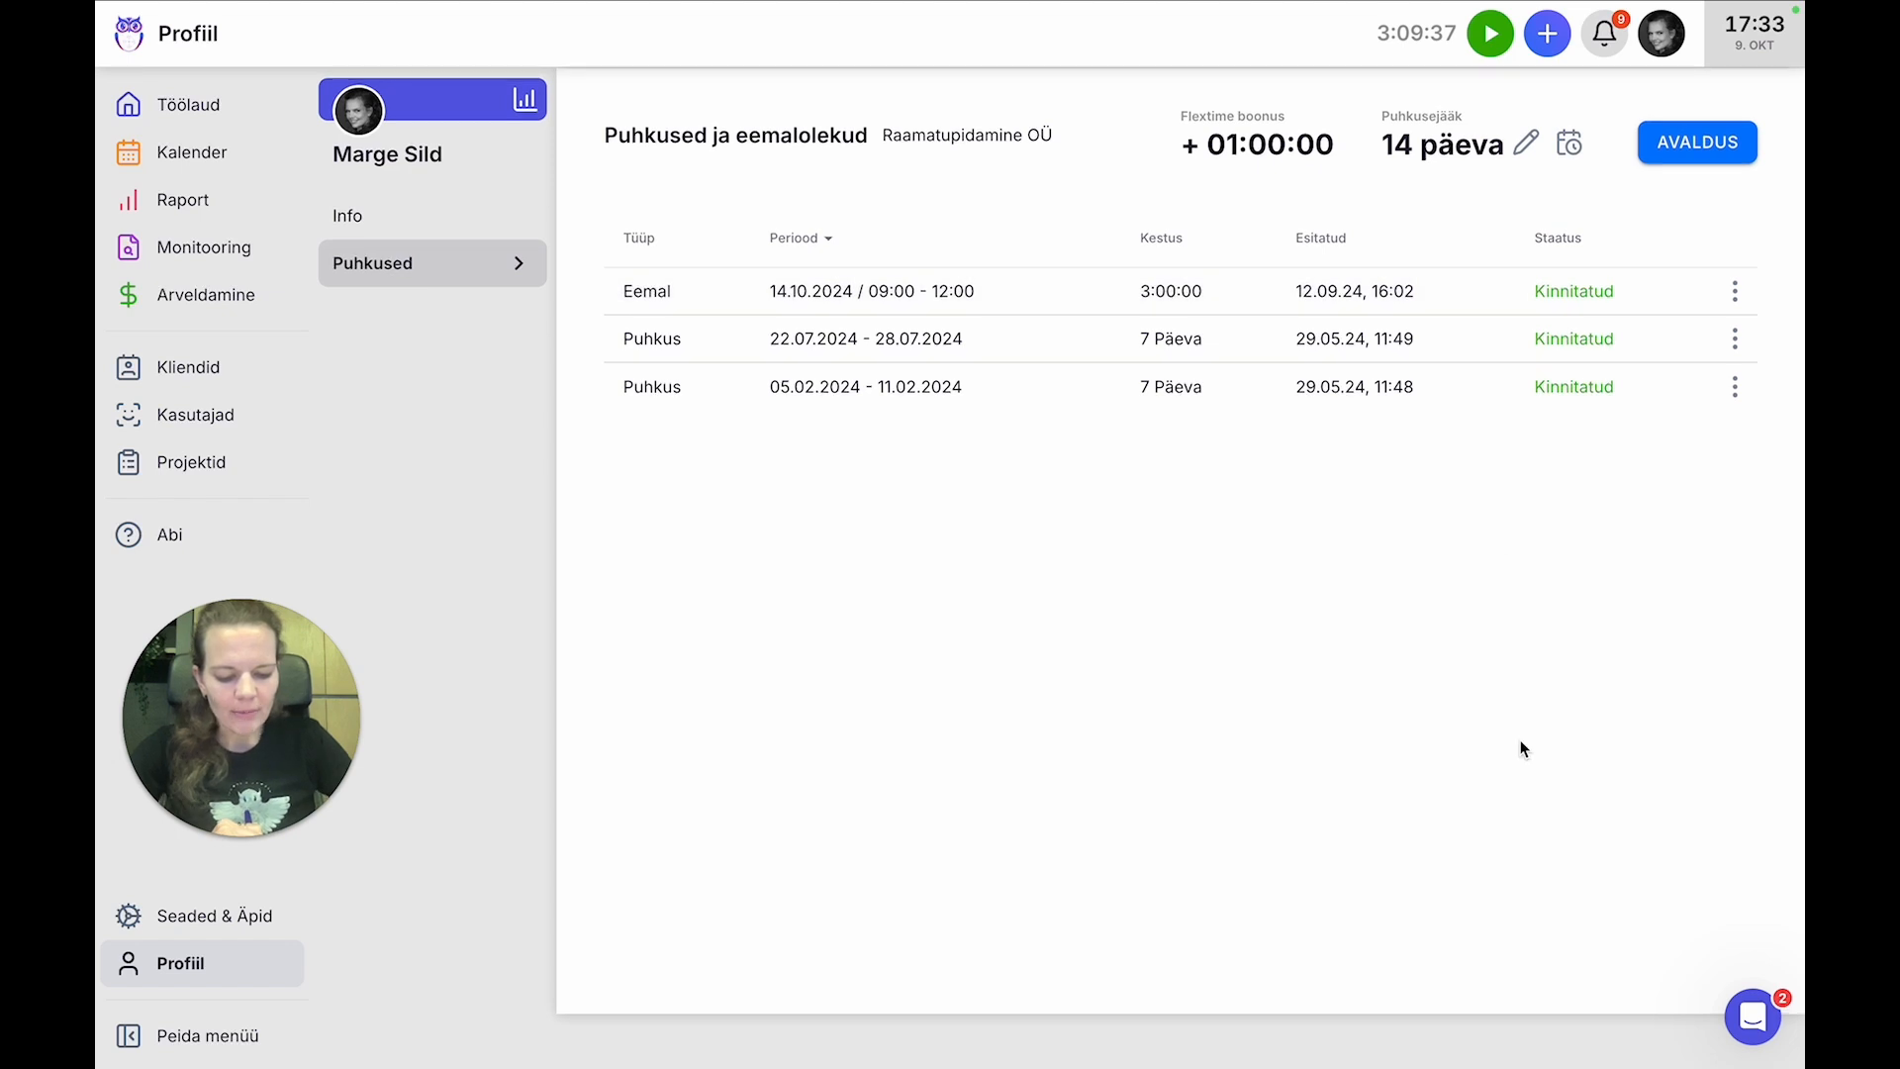
- Open the Ülesanded settings in Seaded & Äpid and look through the list of task topics
click(219, 929)
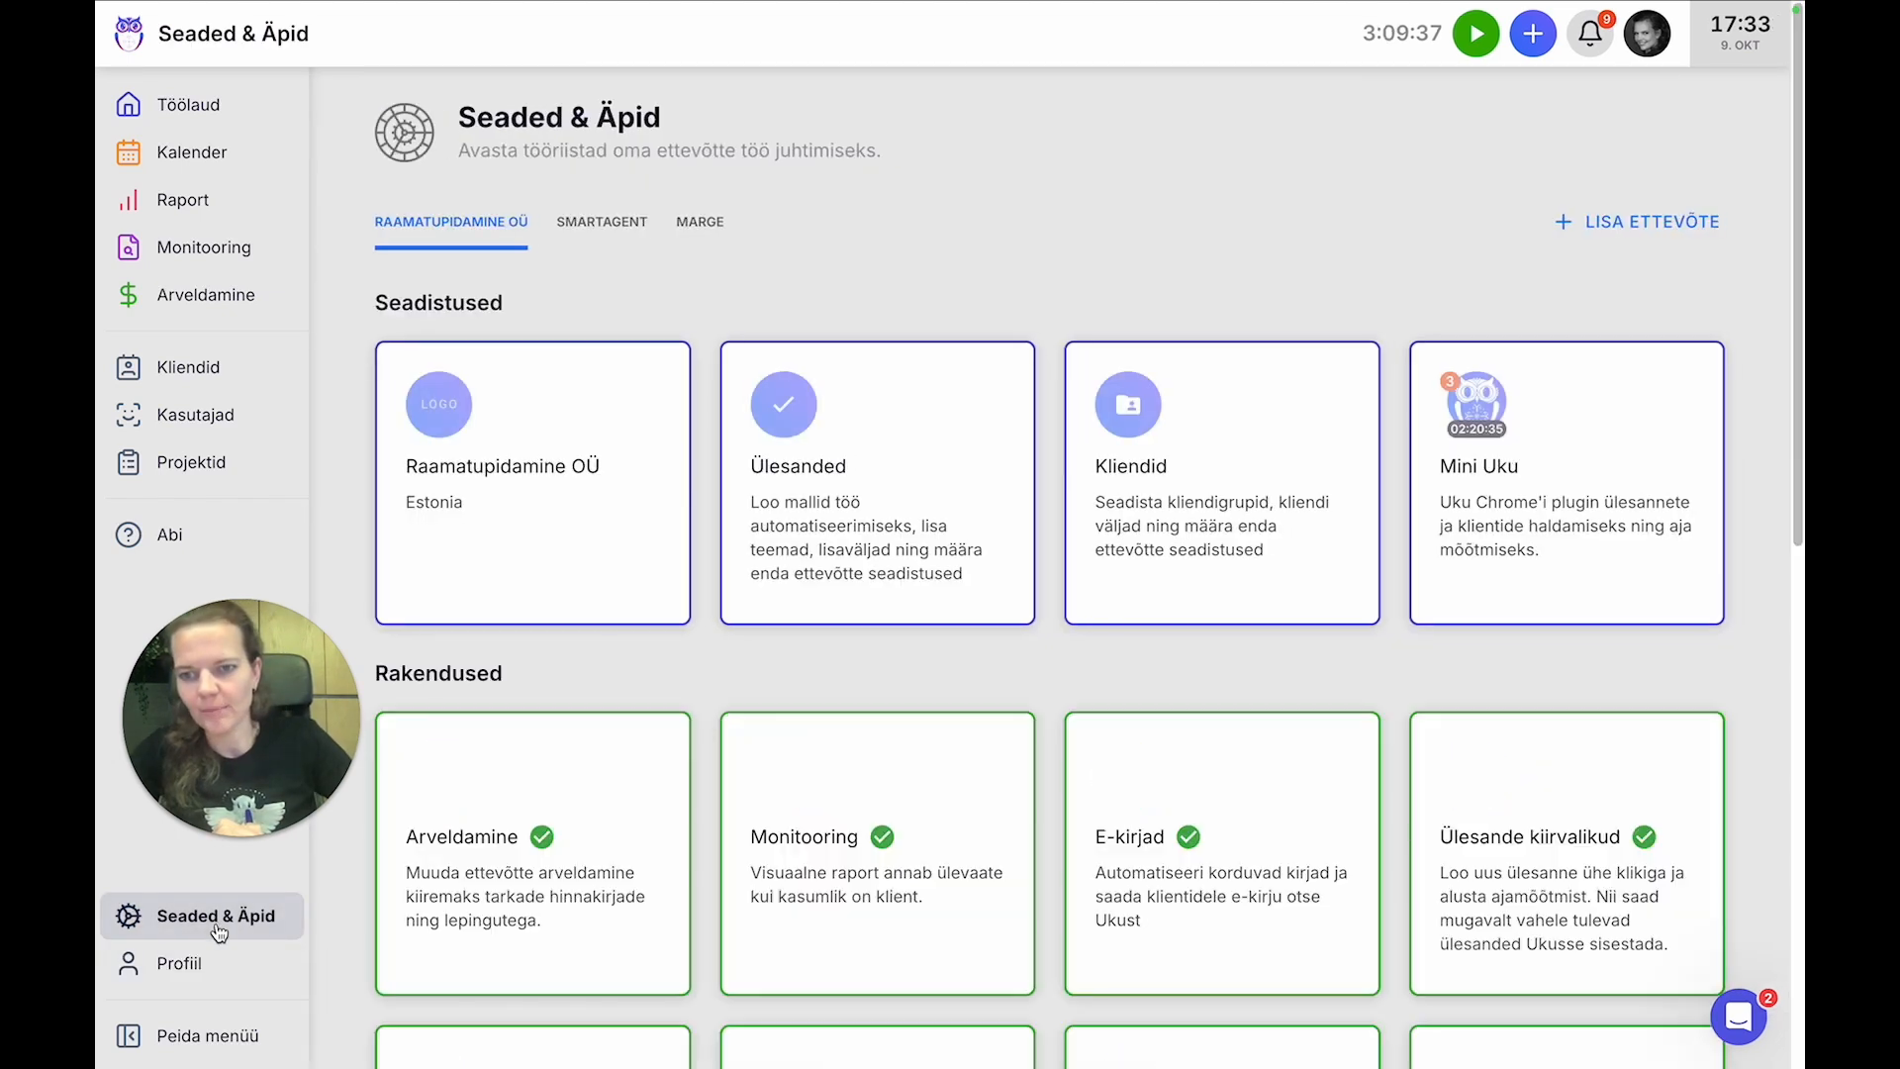
click(934, 506)
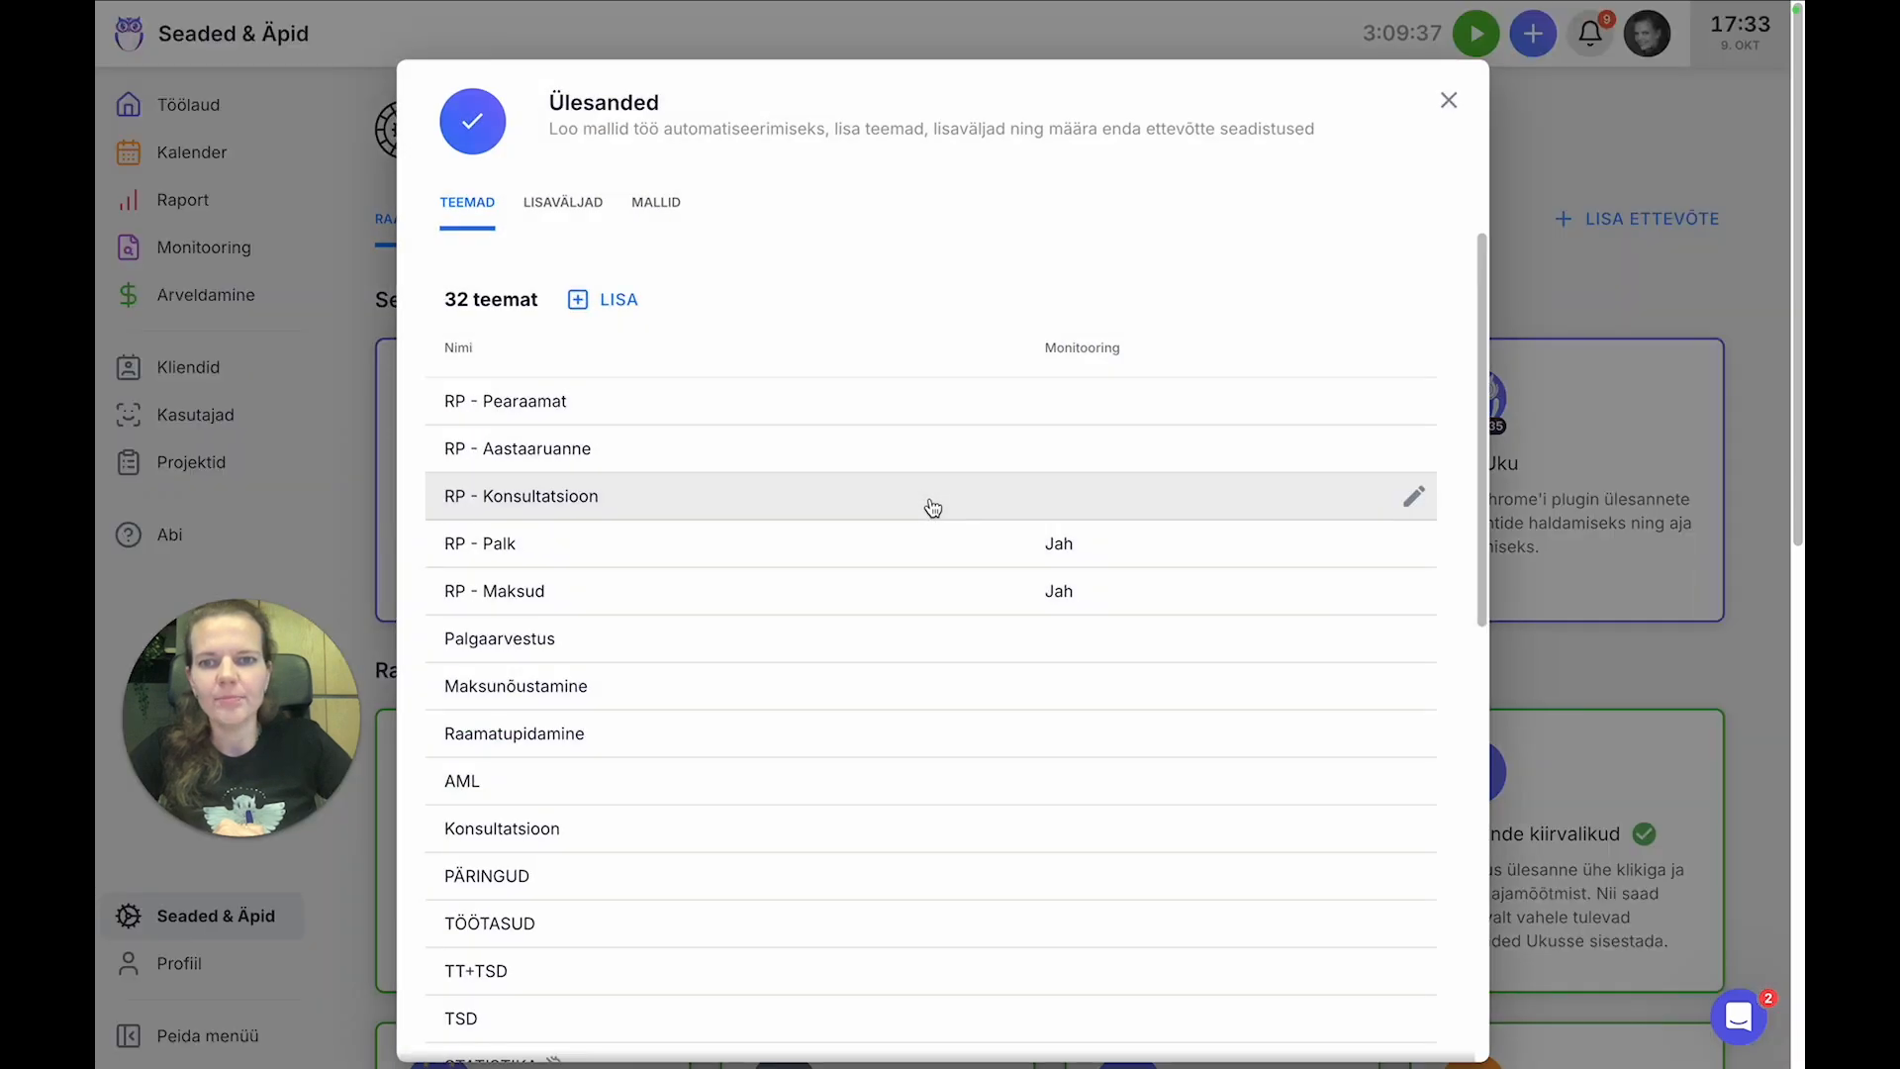
scroll(1031, 514, down, 5)
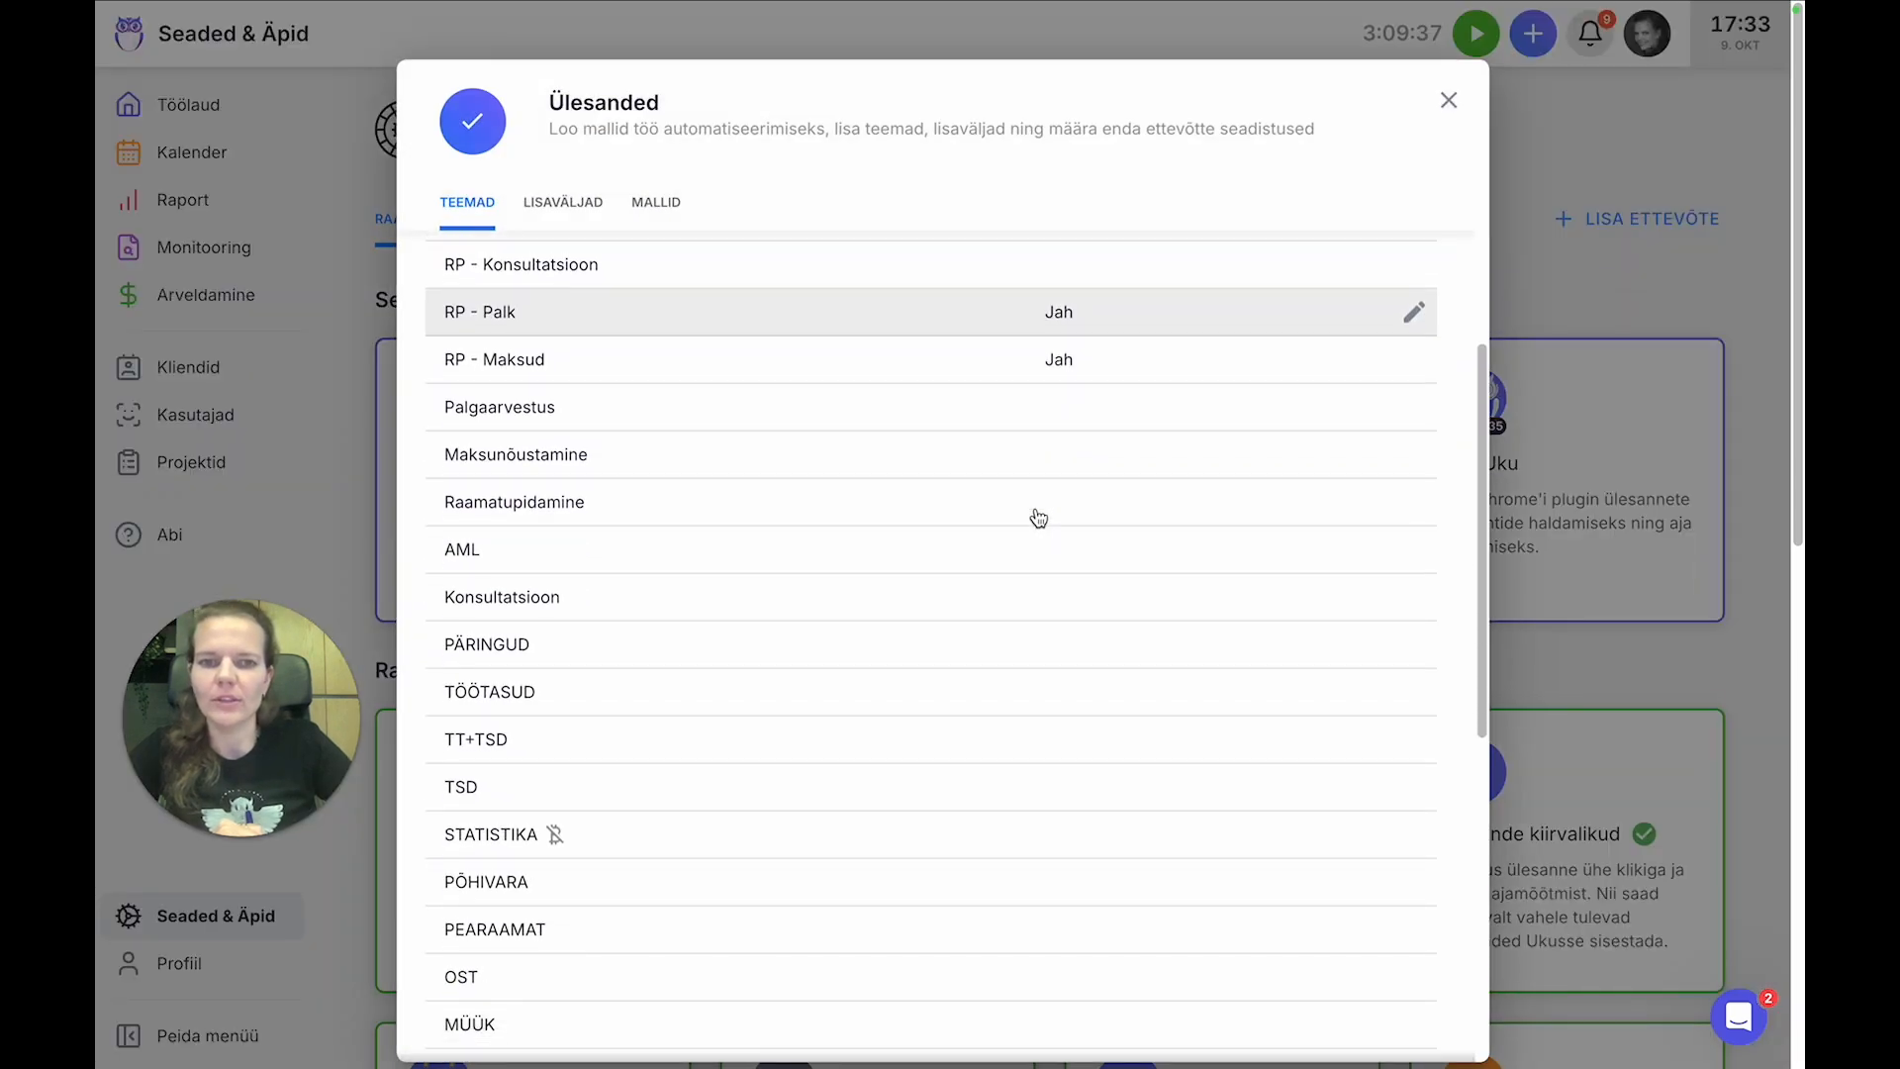
- Check the billing and monitoring settings of the ADMINISTRATSIOON topic, then close the Ülesanded settings without changing anything
scroll(1038, 518, down, 5)
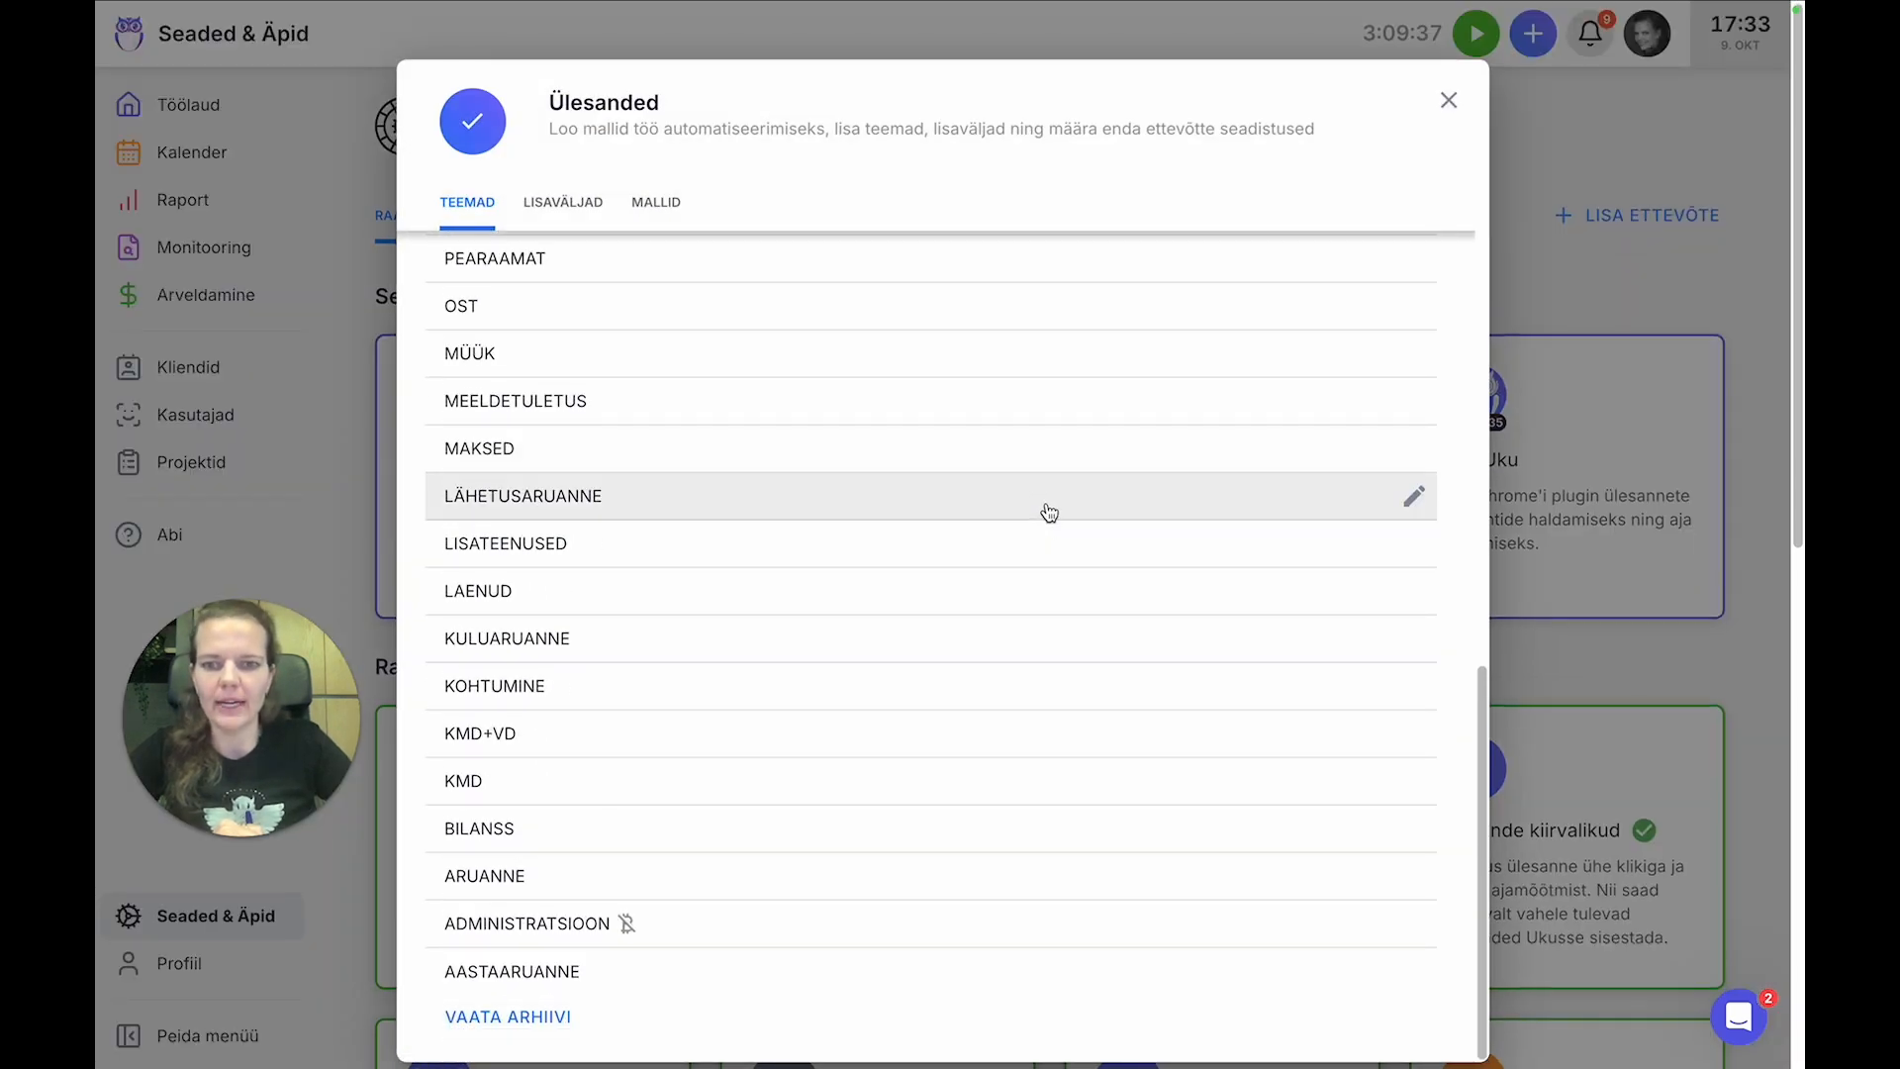
click(570, 938)
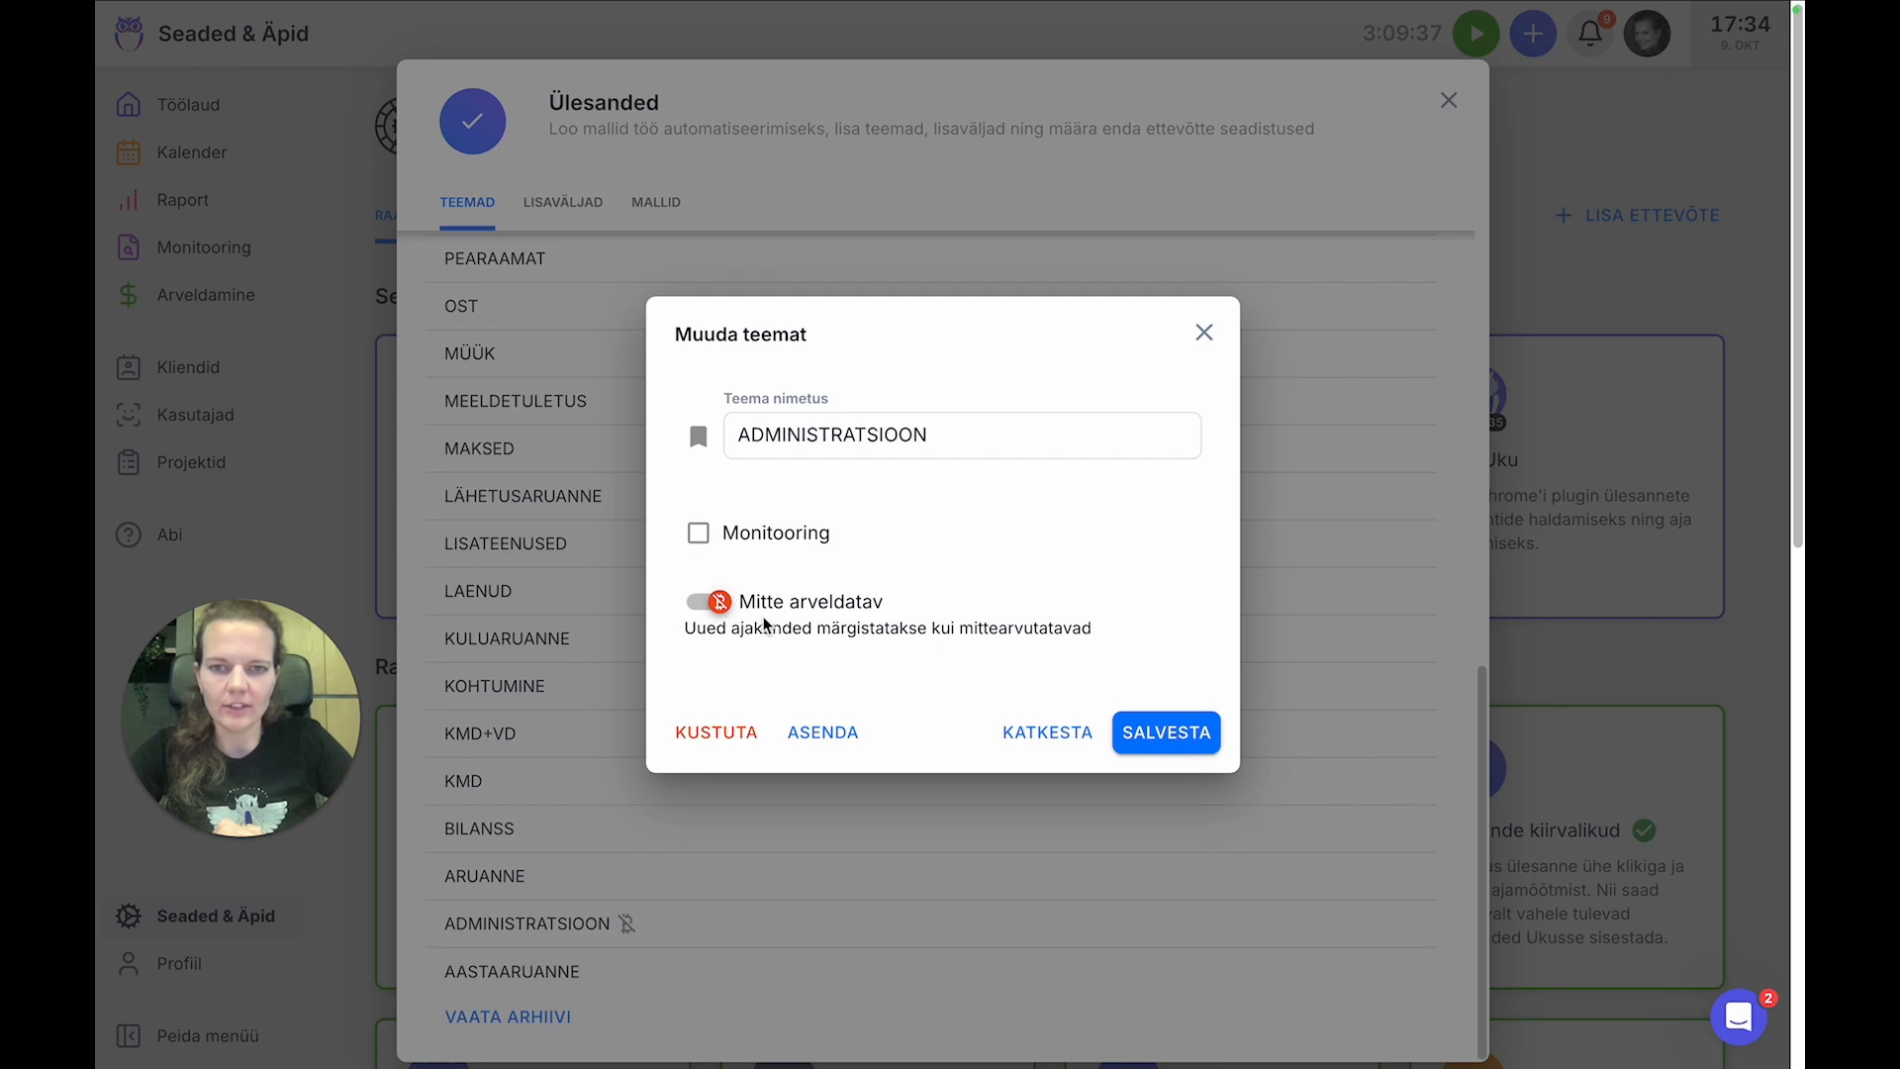
click(1205, 332)
click(1449, 100)
- Open Raamatupidamine OÜ's Kõne task dated 01.10 from Töölaud and change its topic to ADMINISTRATSIOON
mouse_move(162, 168)
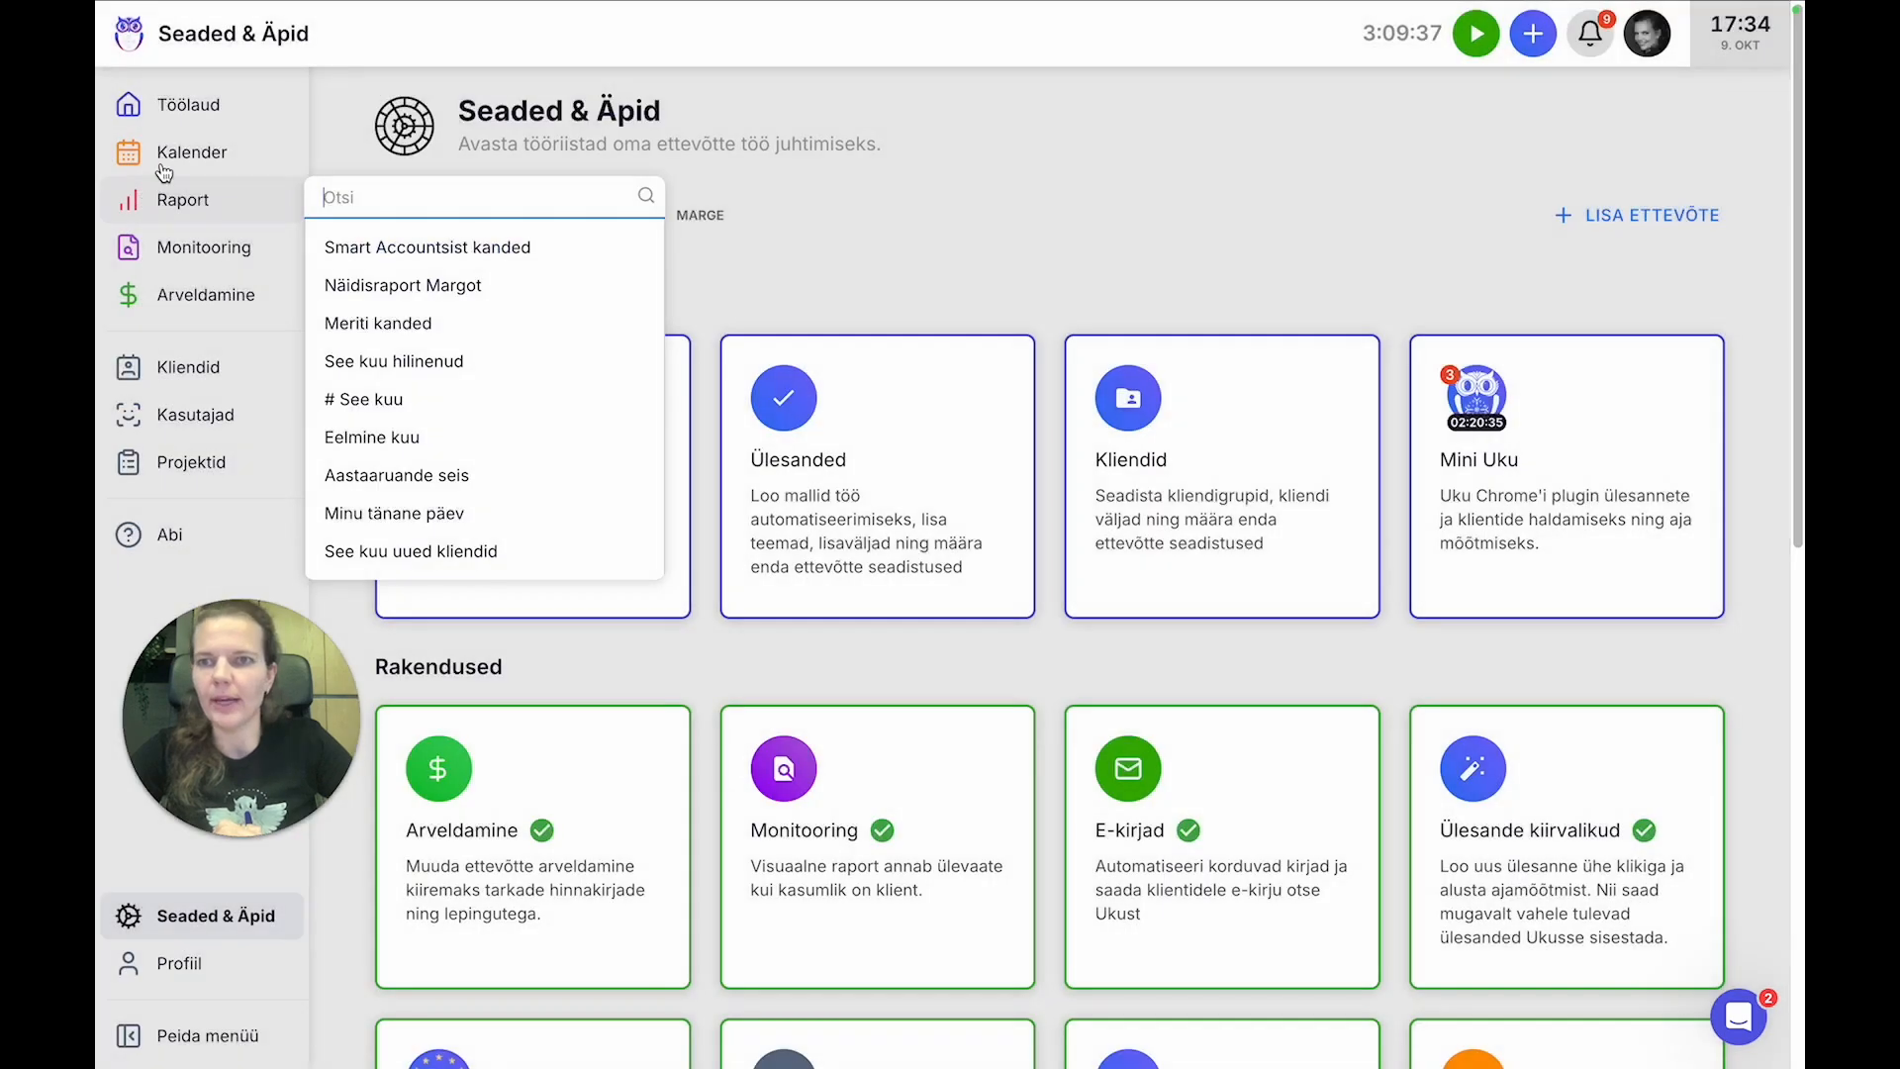
click(179, 104)
scroll(1186, 354, down, 1)
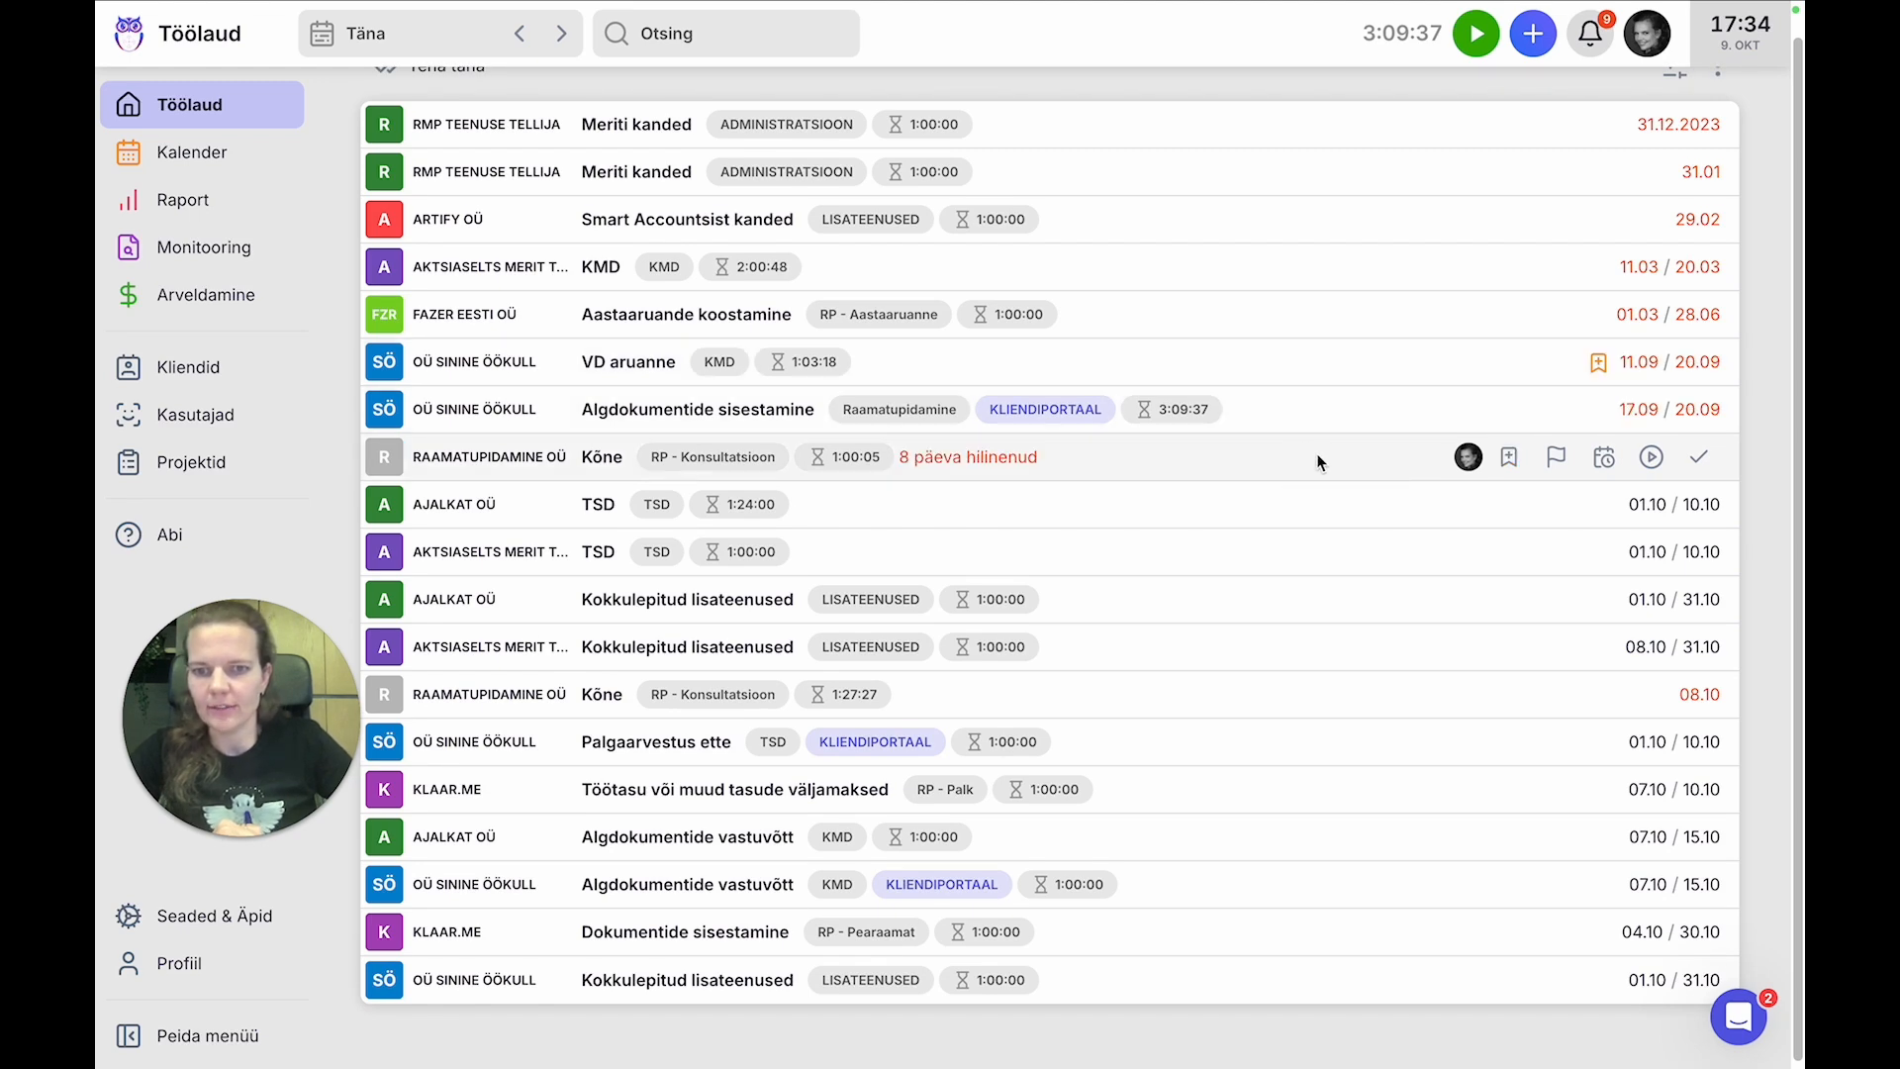
click(1313, 455)
click(1367, 374)
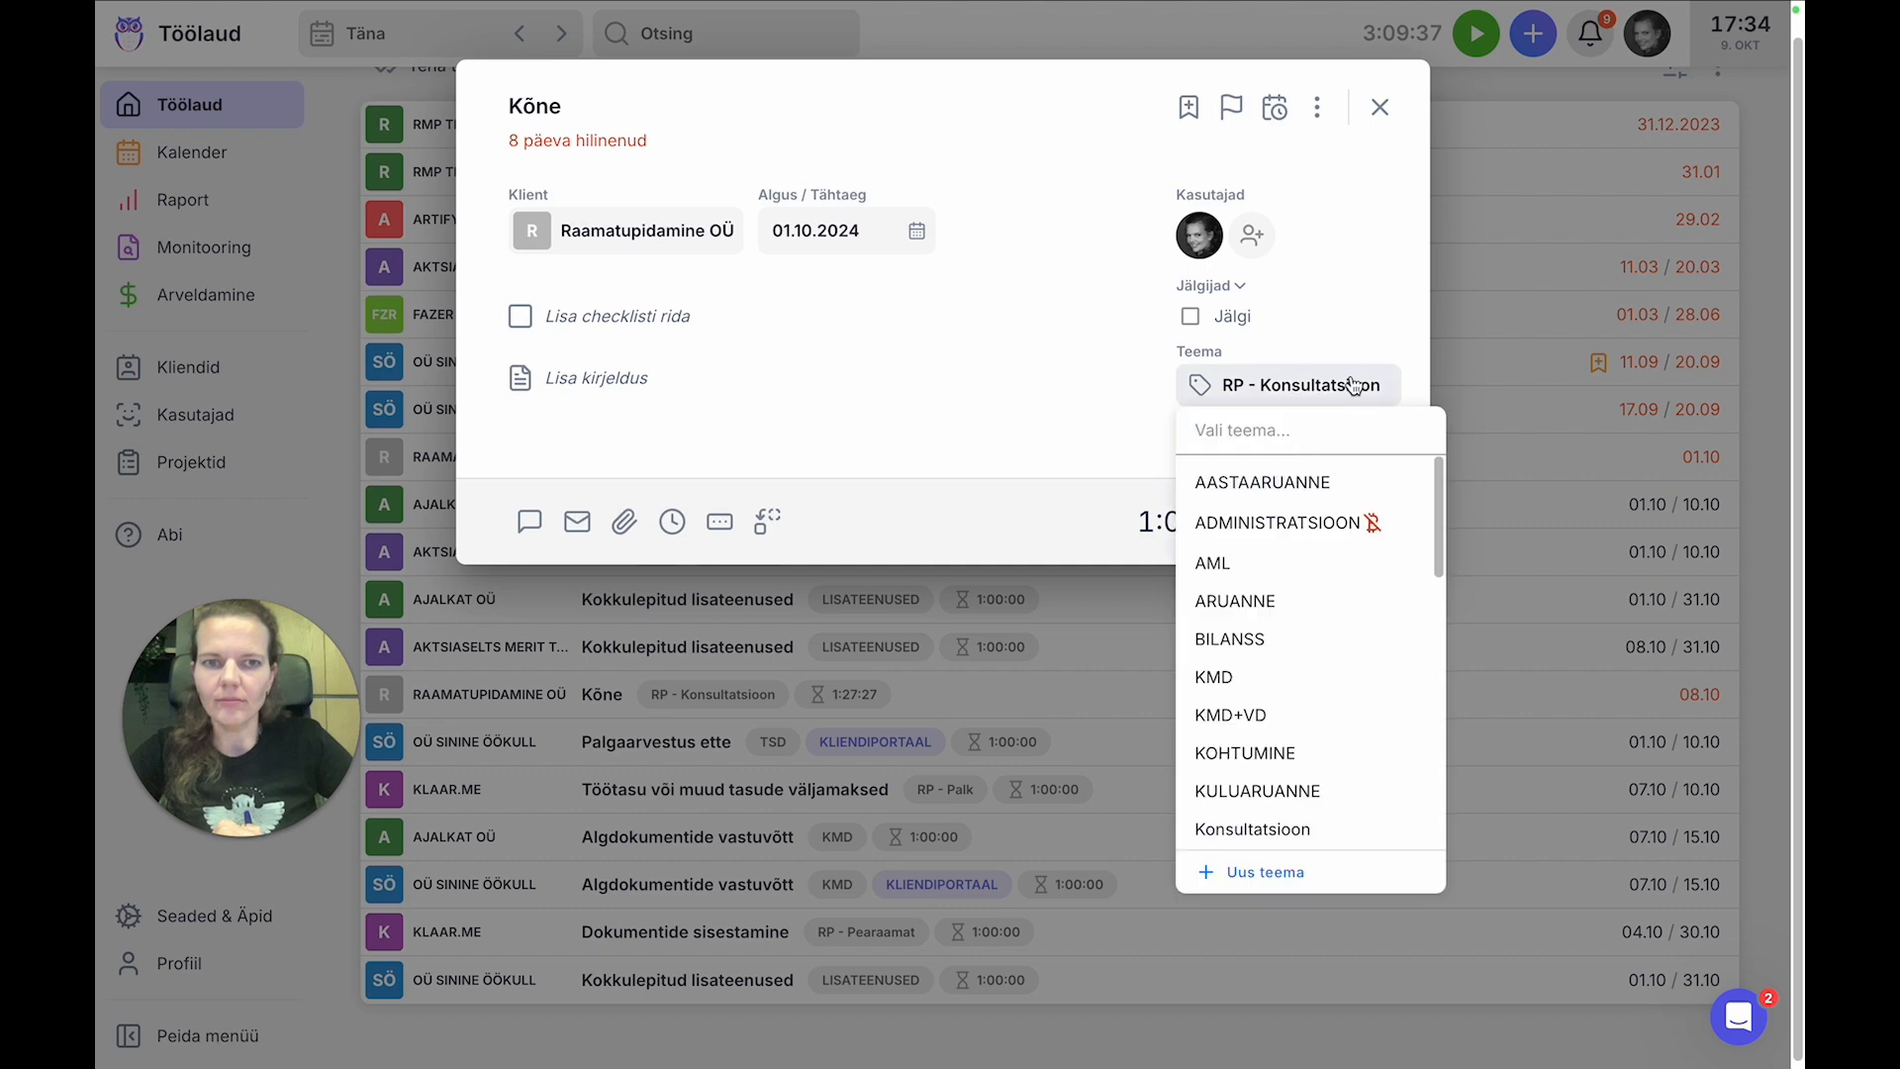
click(1323, 520)
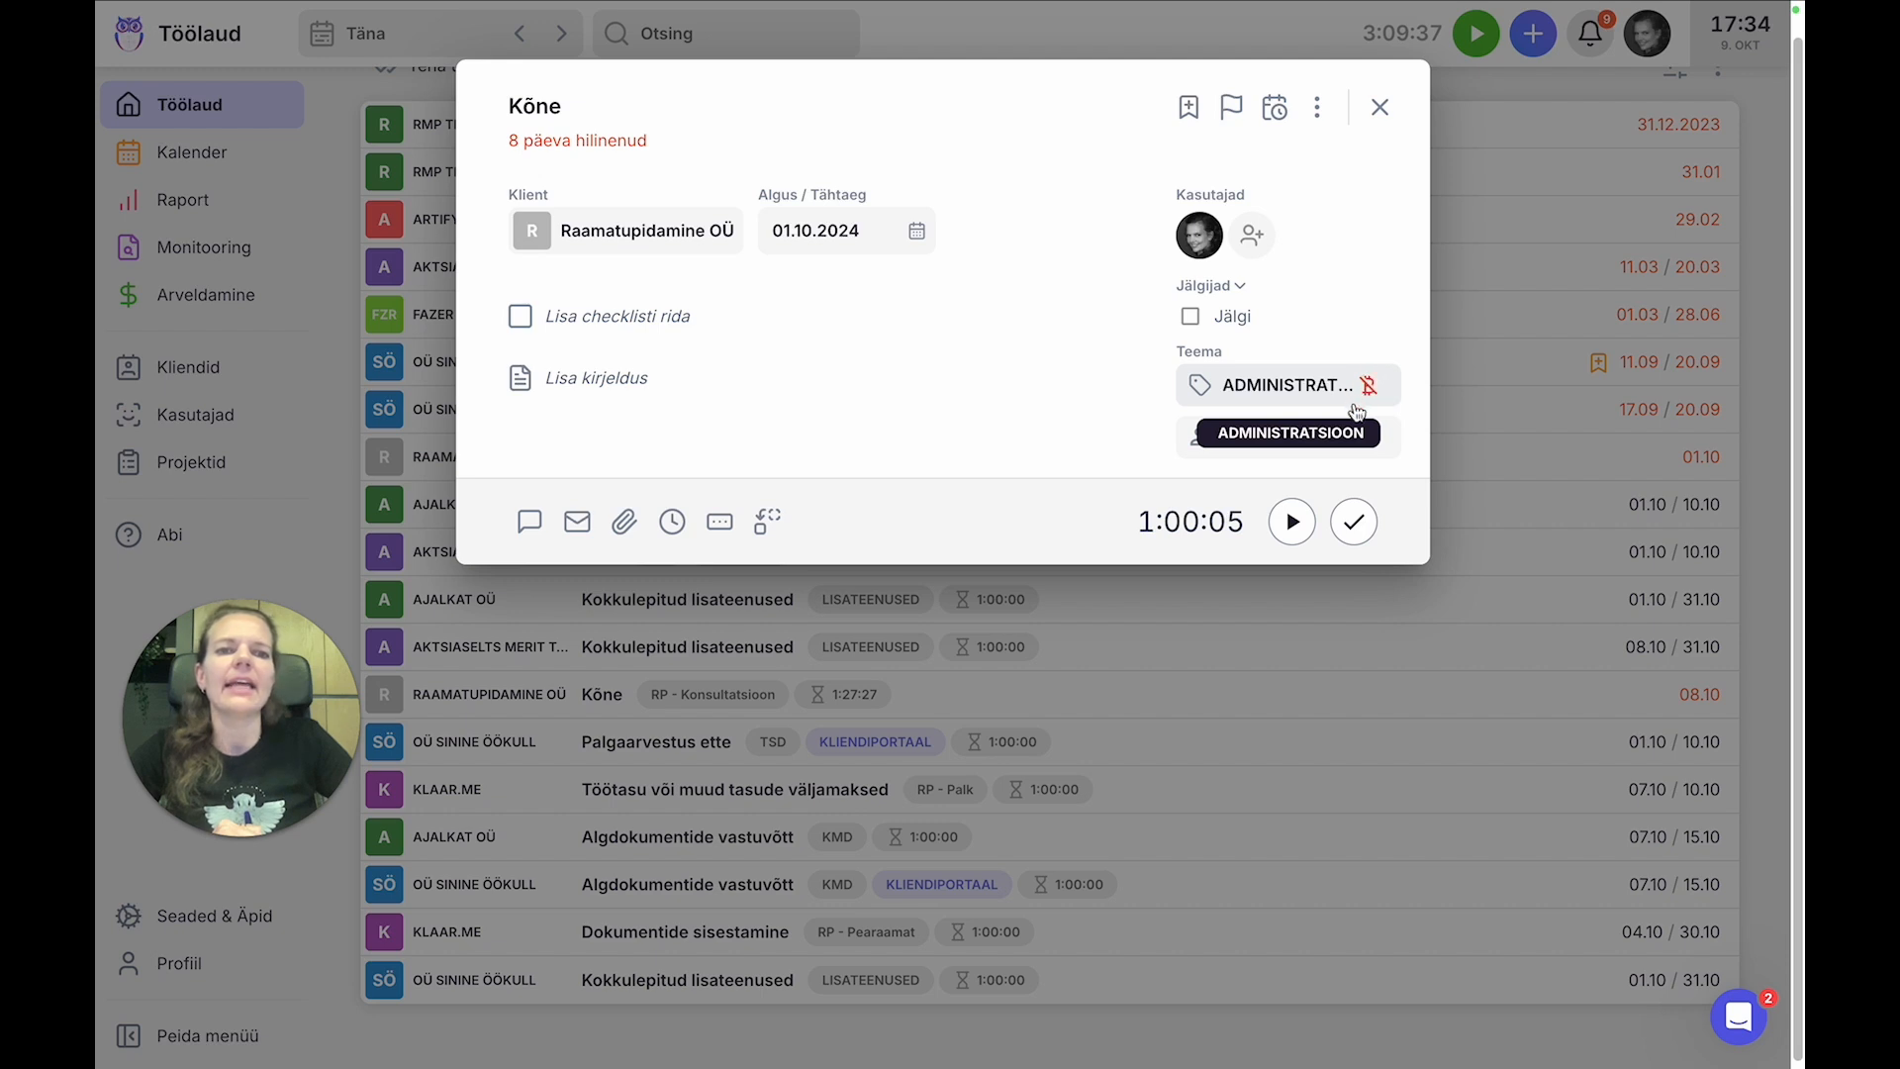
- Add a time entry for 09.10.2024 from 09:00 to 09:15 to the Kõne task and close the task
click(1193, 521)
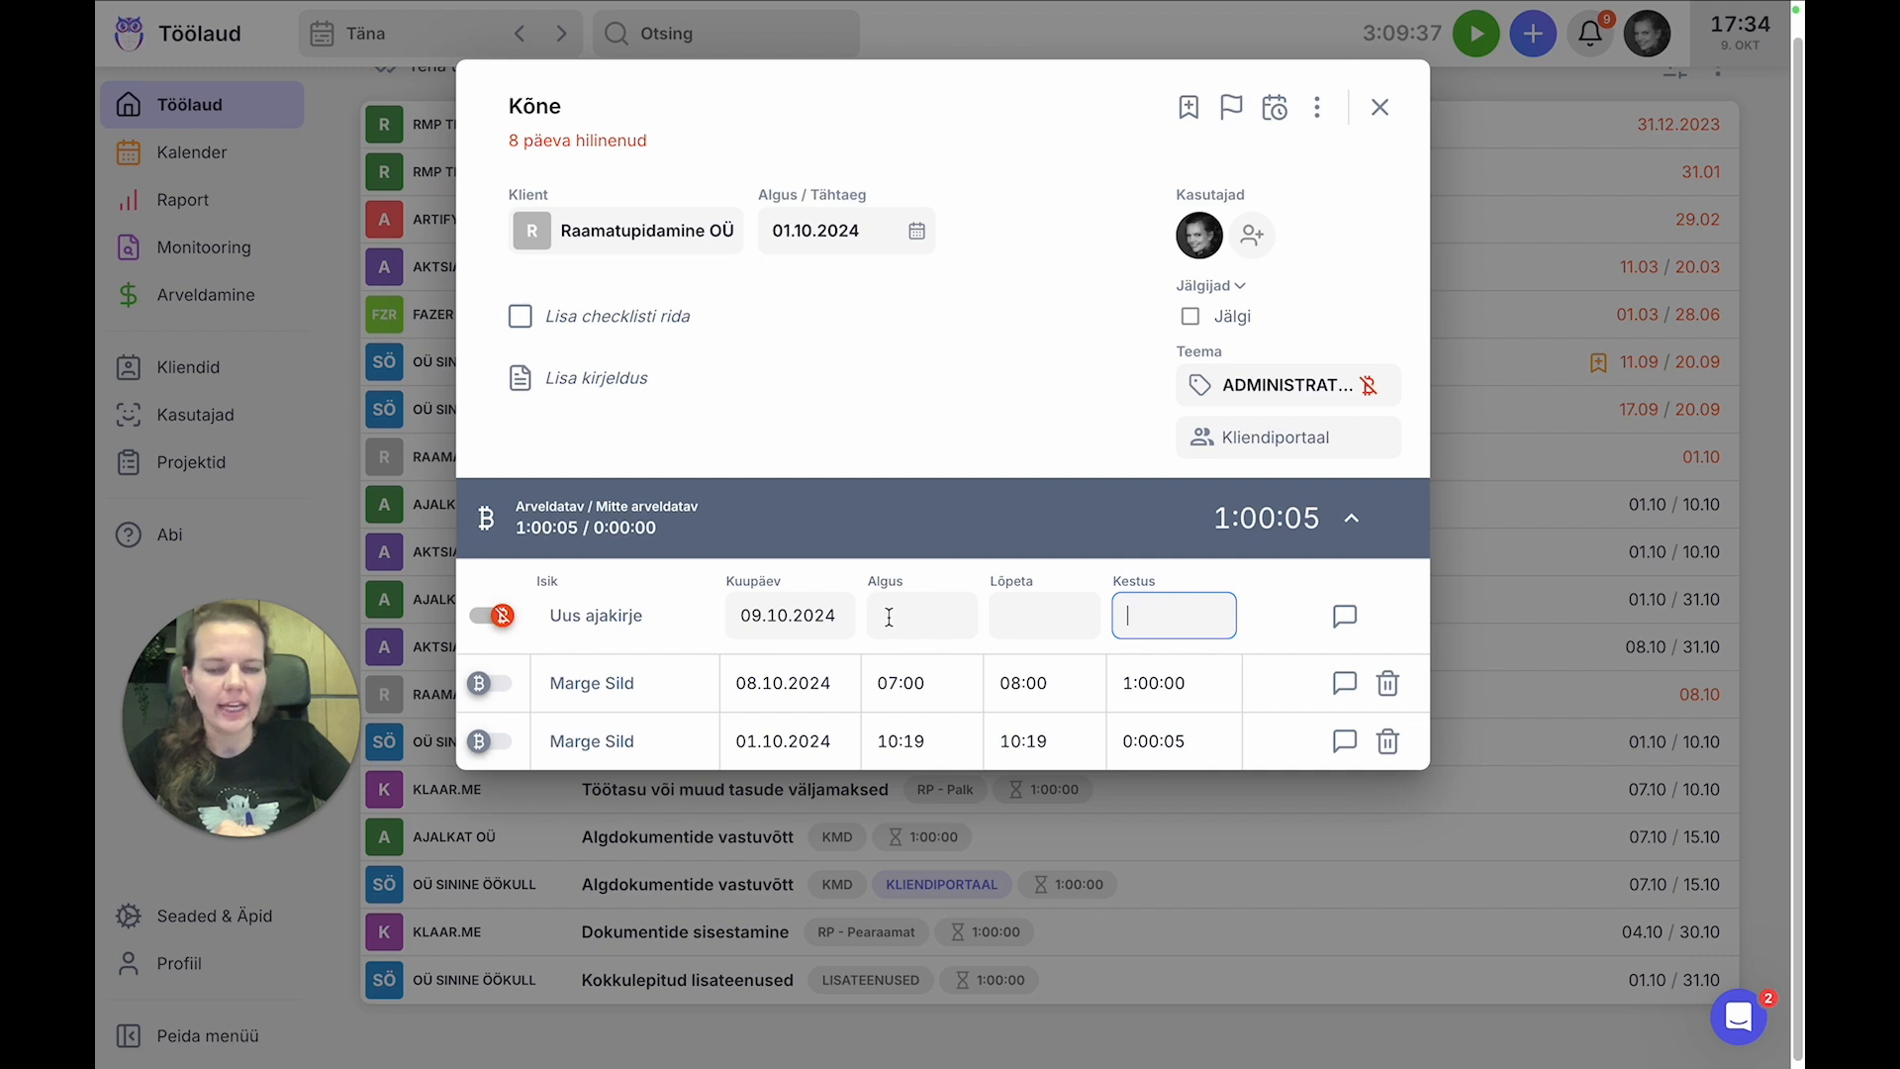
click(933, 618)
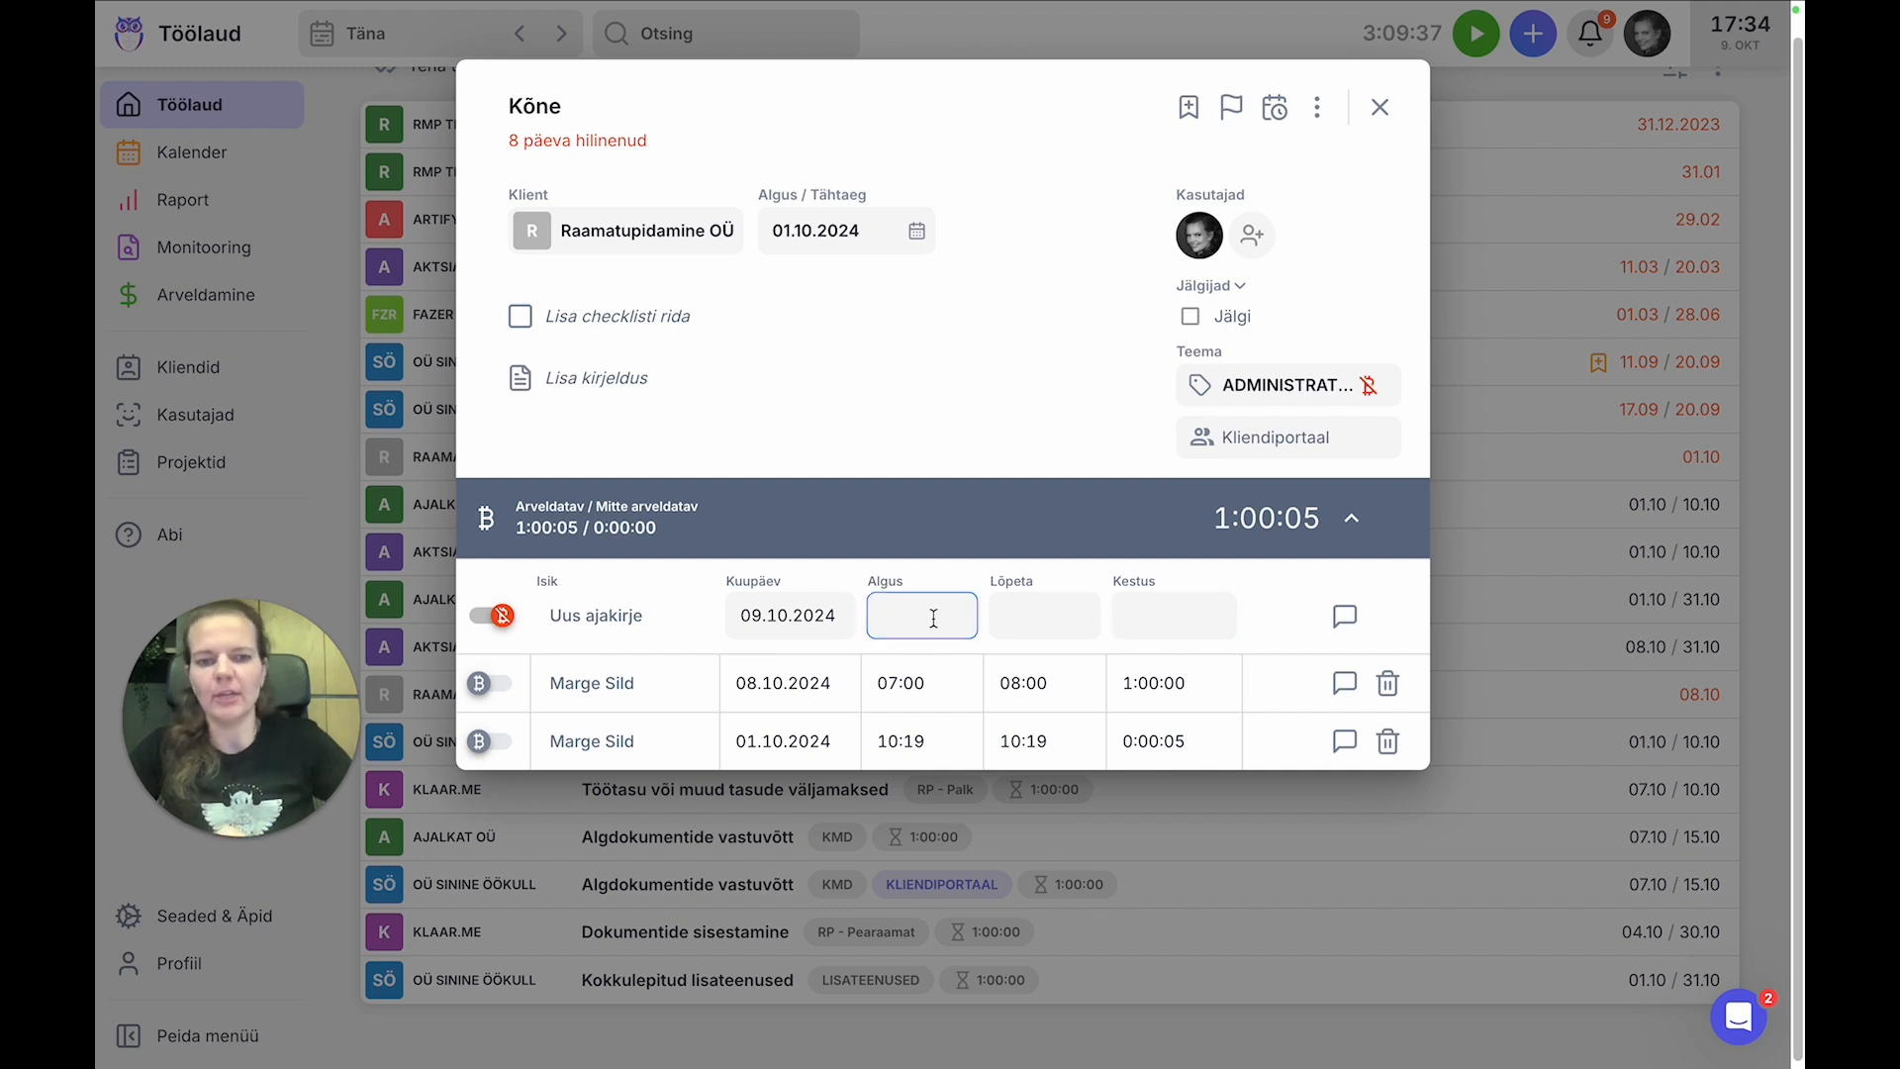
text(0900)
key(Tab)
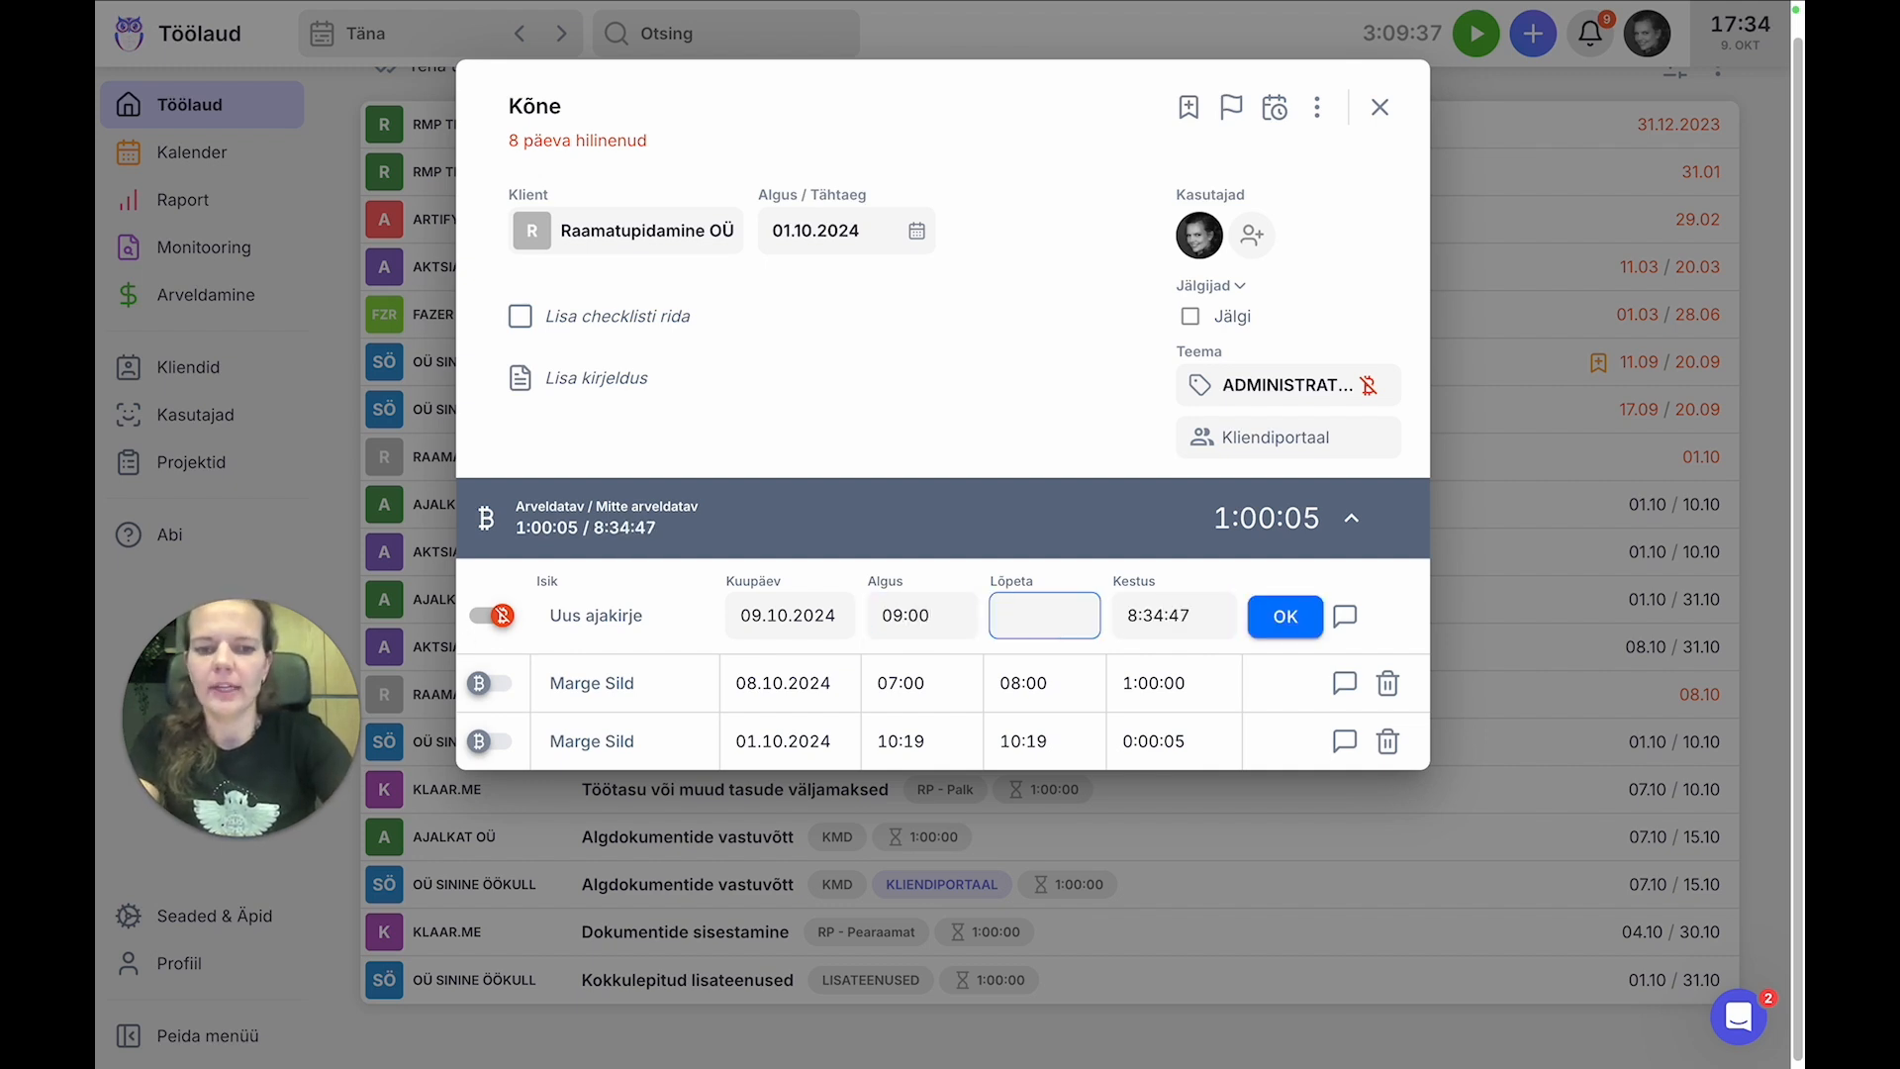
text(09:15)
key(Tab)
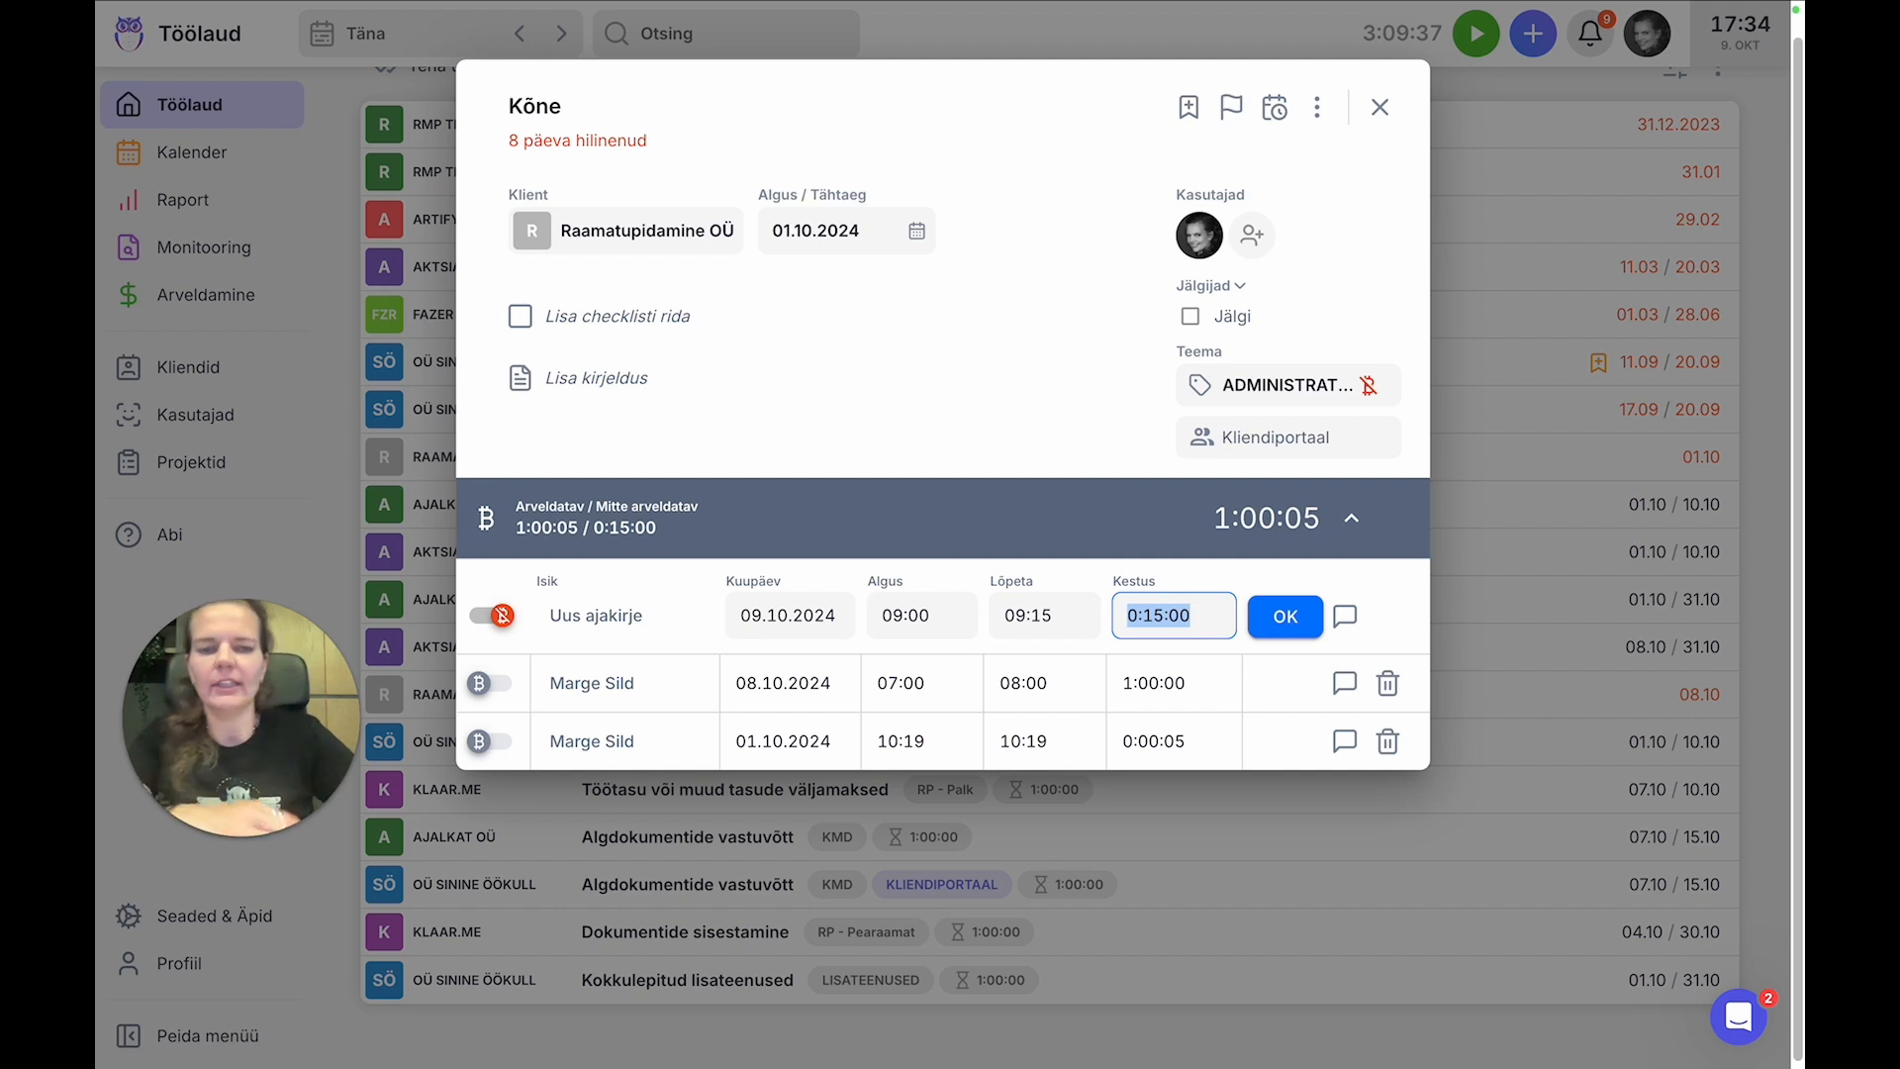
click(1279, 618)
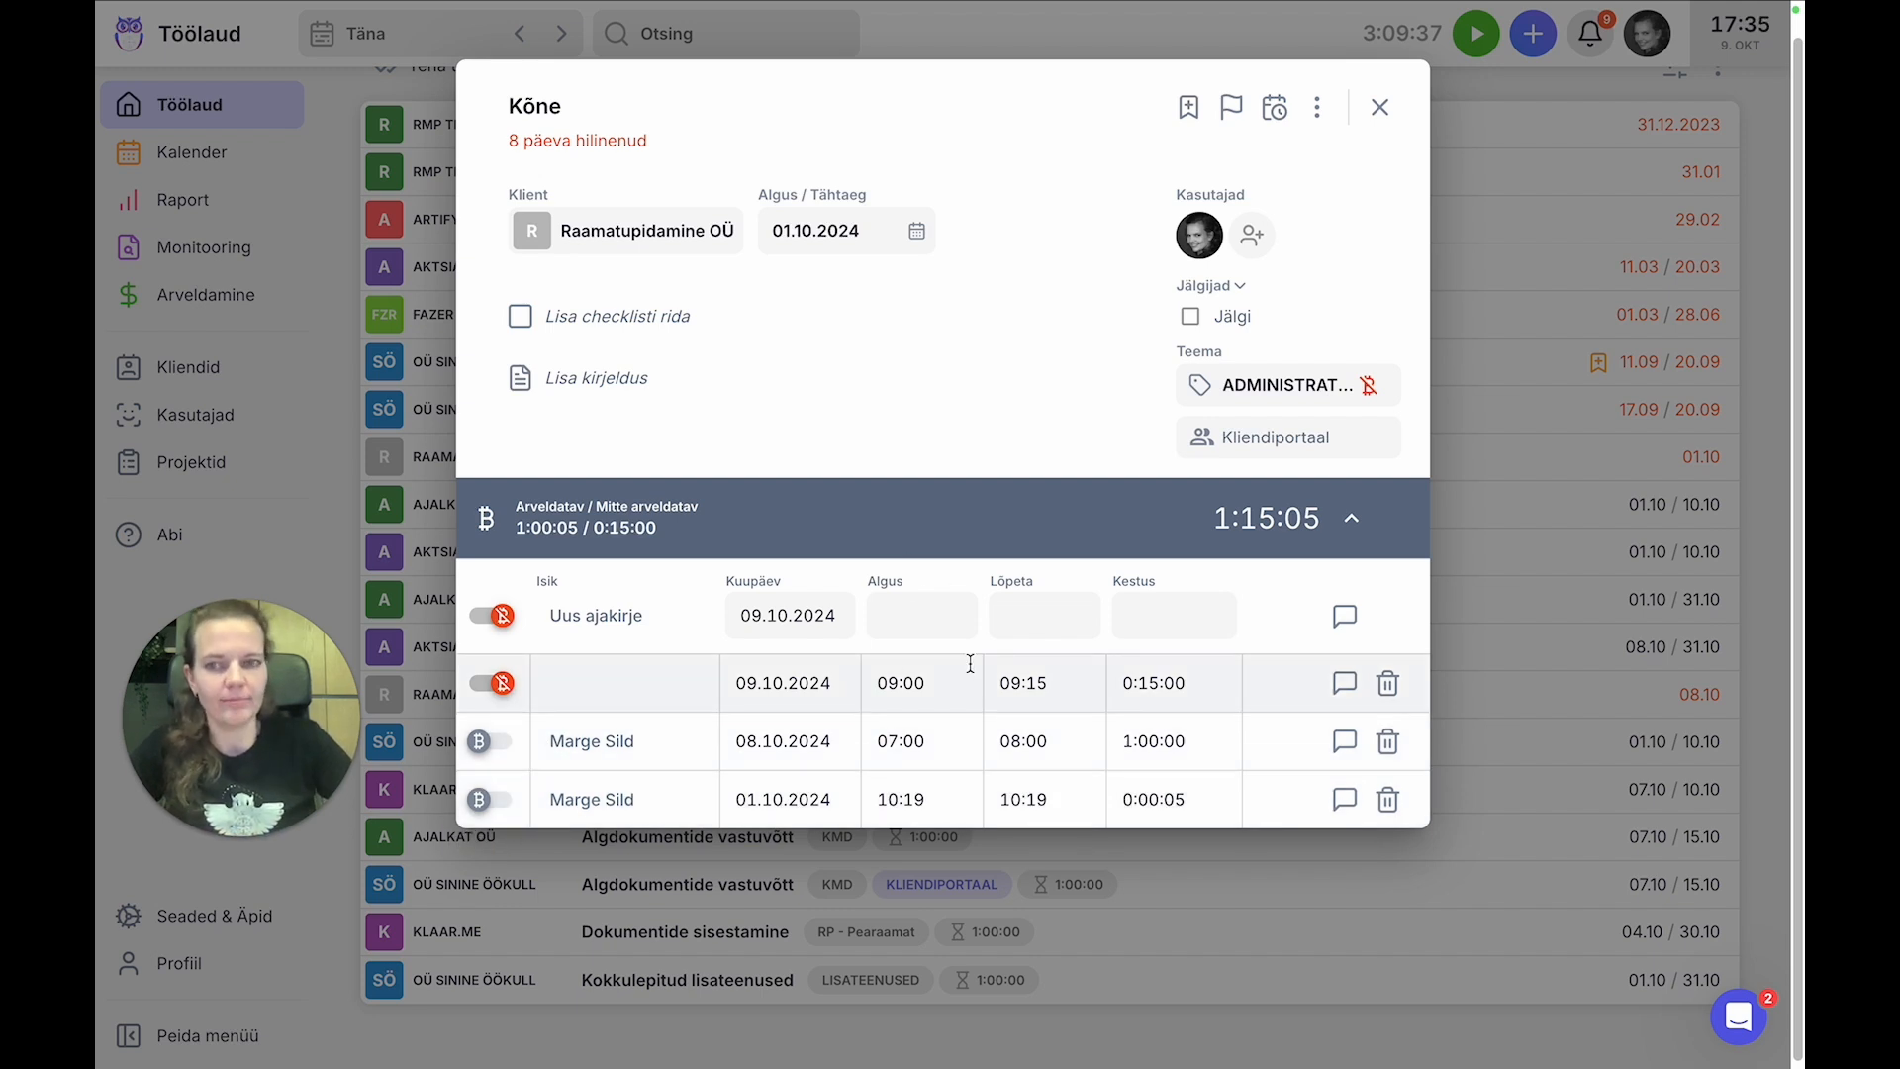
click(1380, 107)
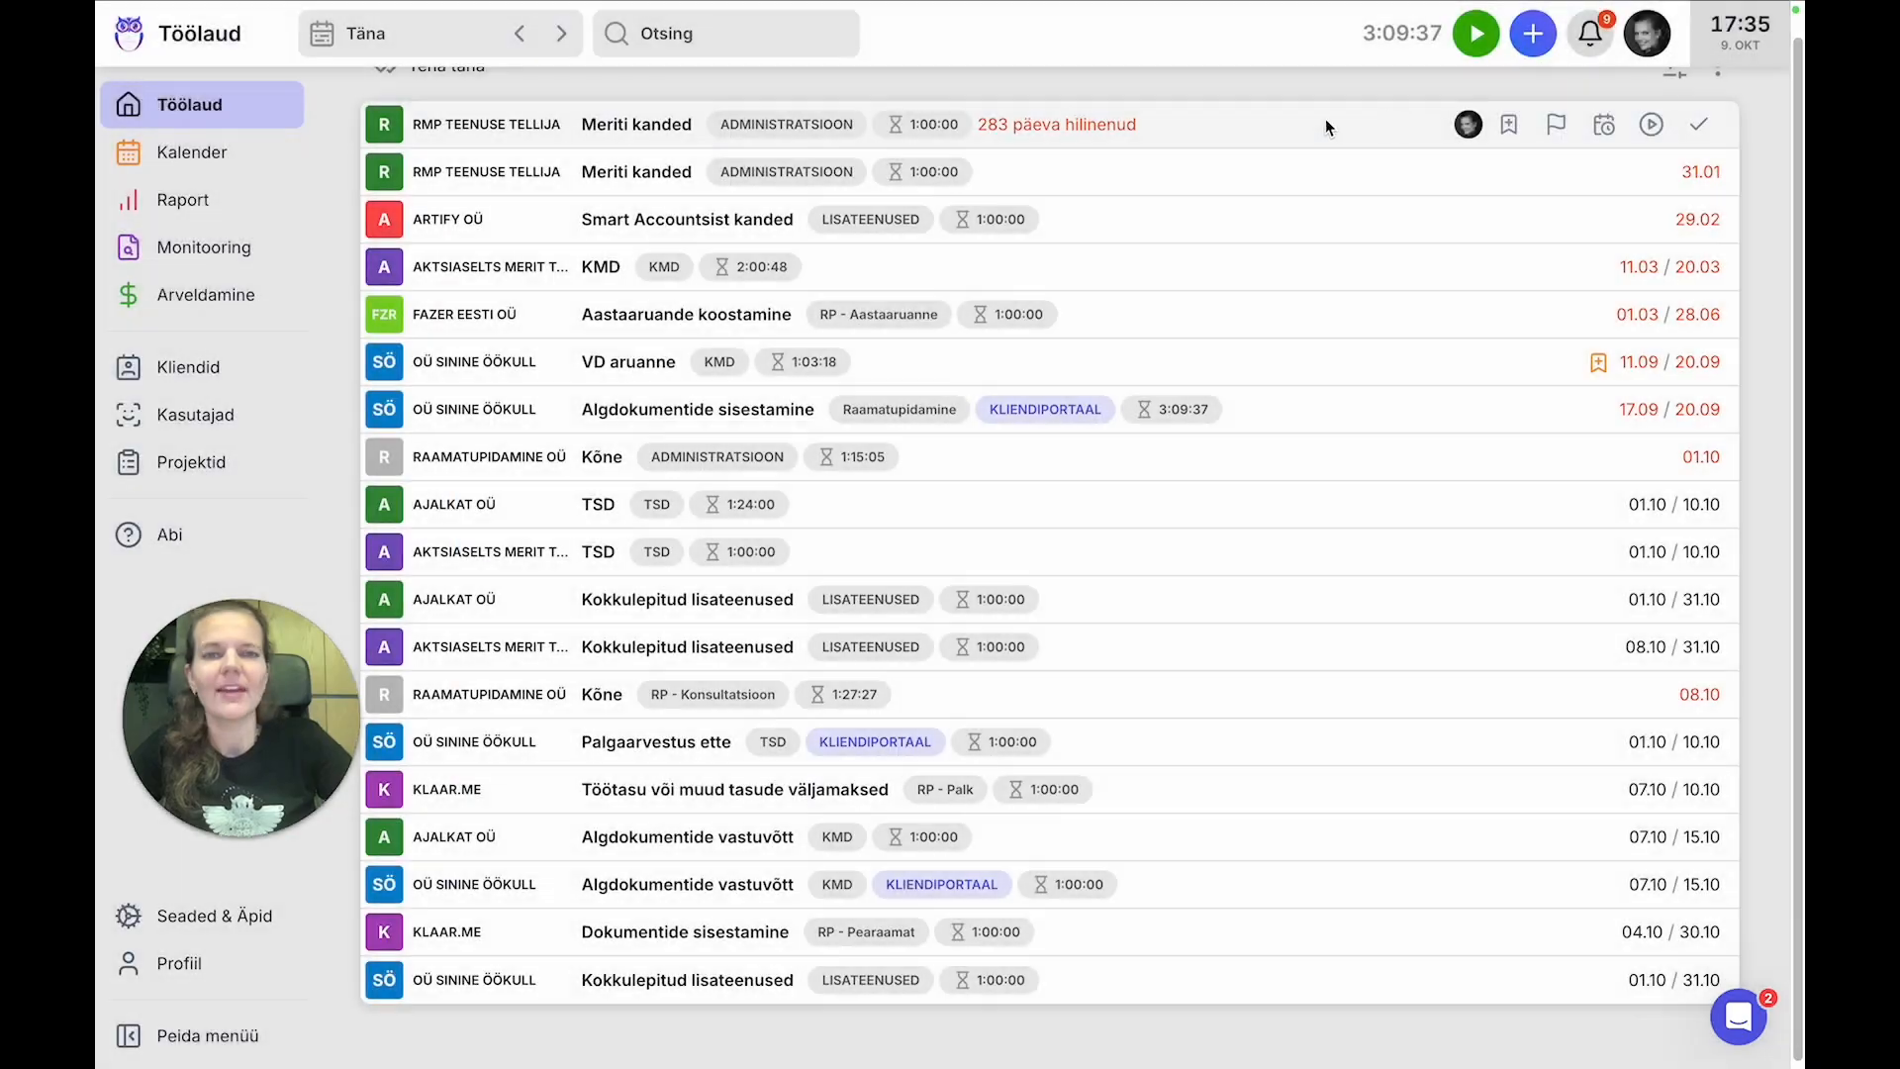